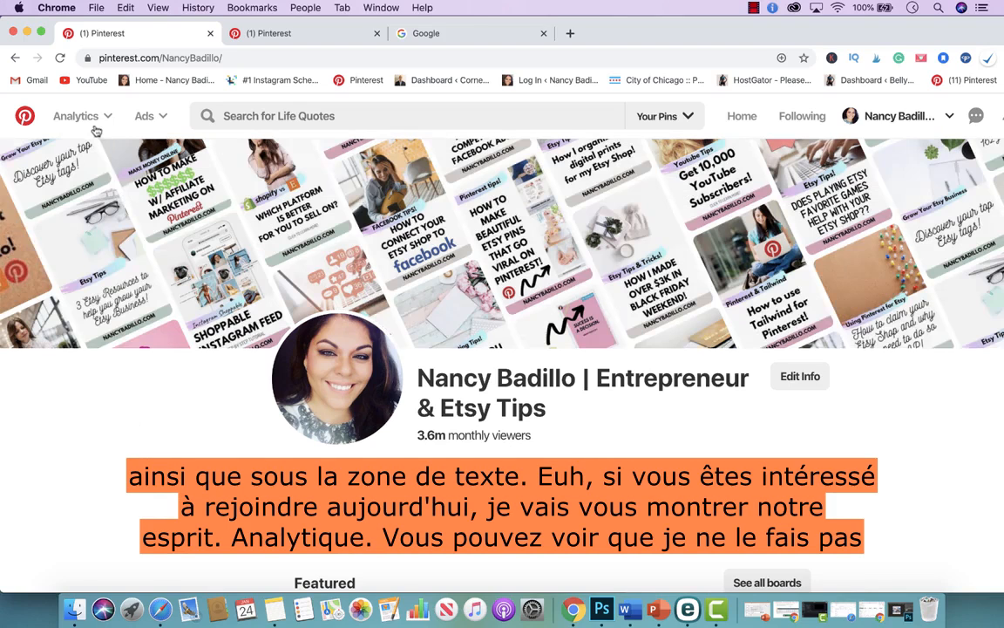
Open the analytics overview and compare the figures for organic, paid and earned, and all content types.
click(93, 125)
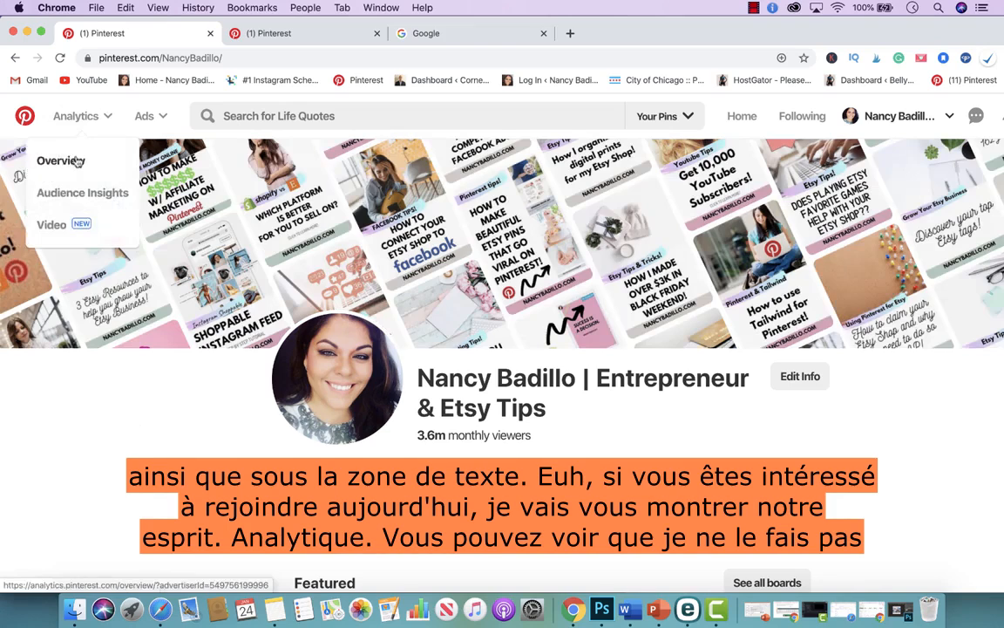
click(77, 162)
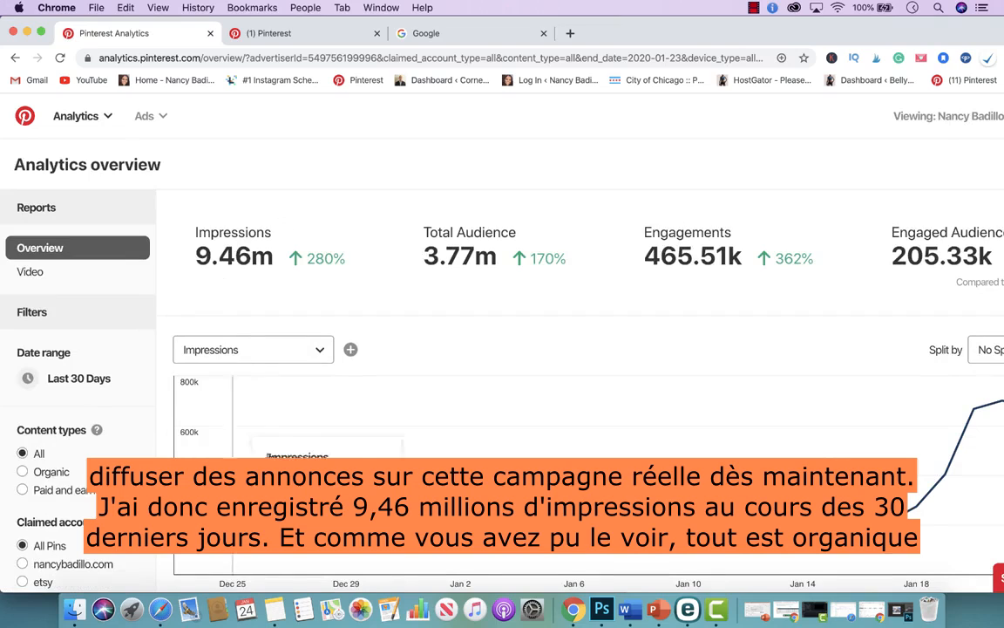
scroll(269, 456, down, 1)
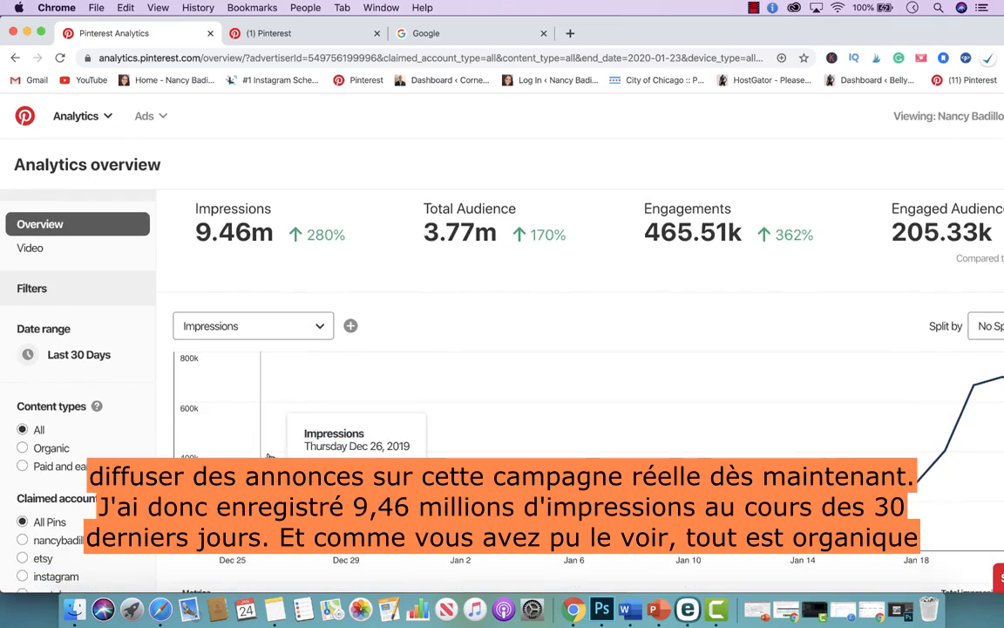
click(22, 447)
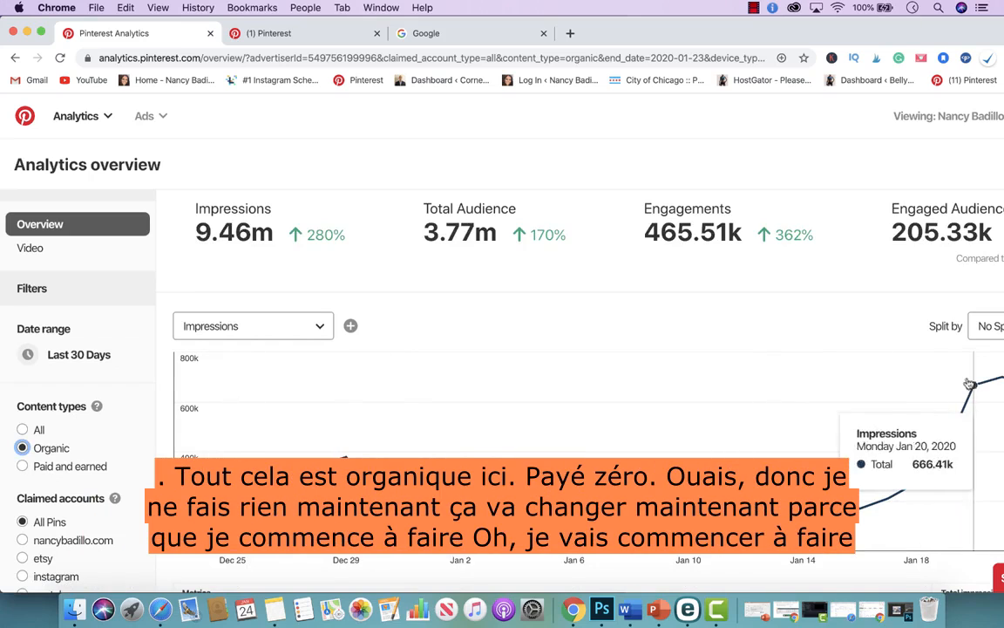
click(22, 466)
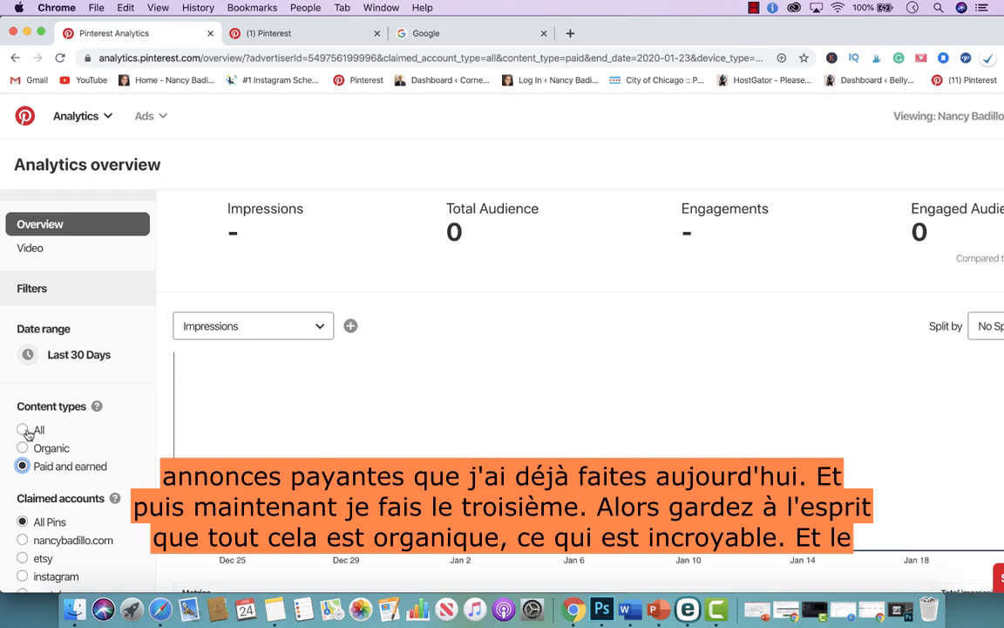
click(24, 430)
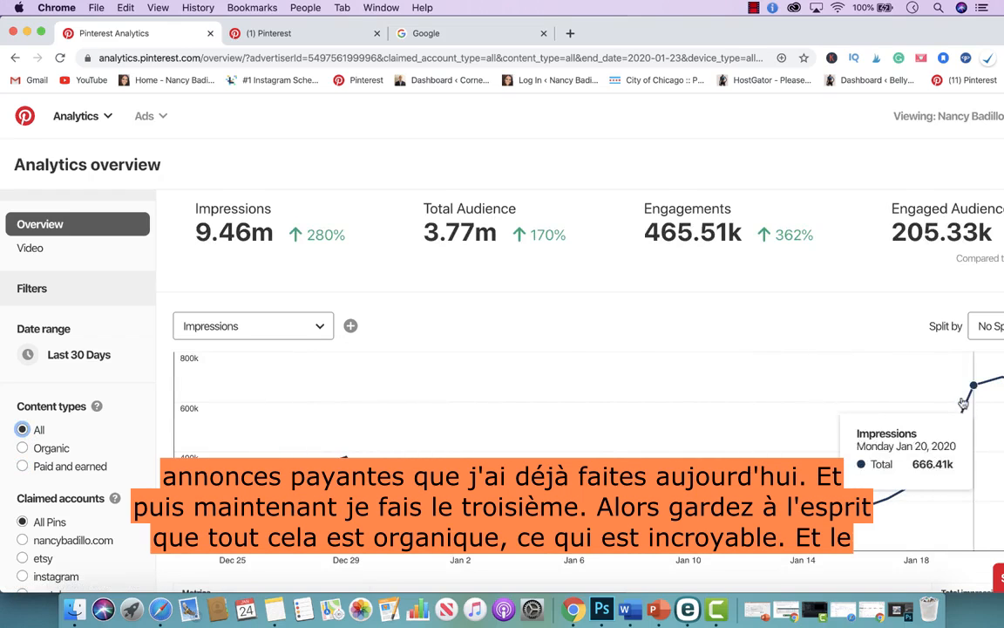
Return to the home feed and open the business account's own profile page.
click(26, 122)
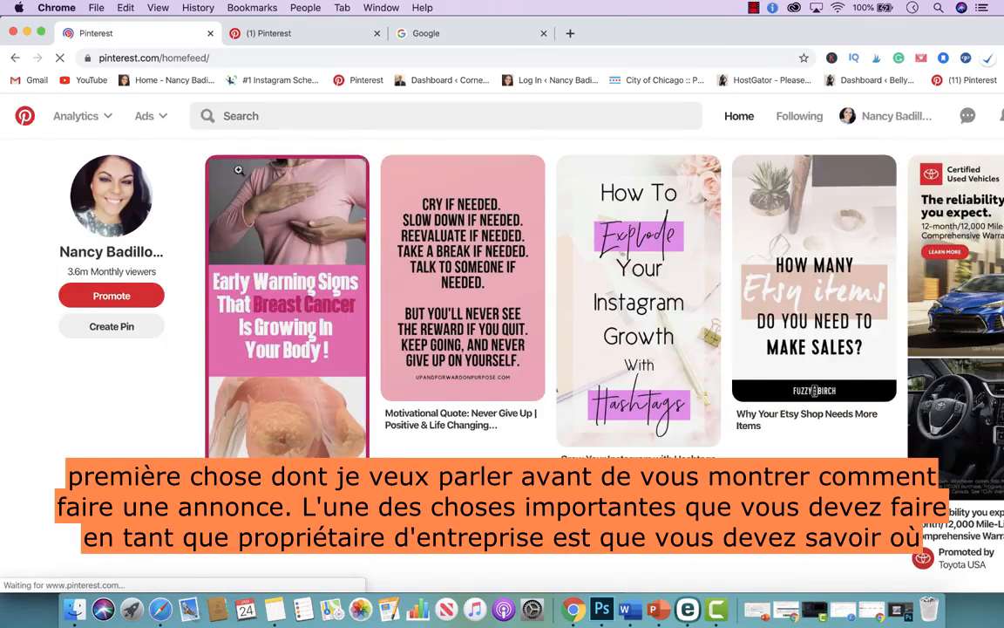
click(902, 116)
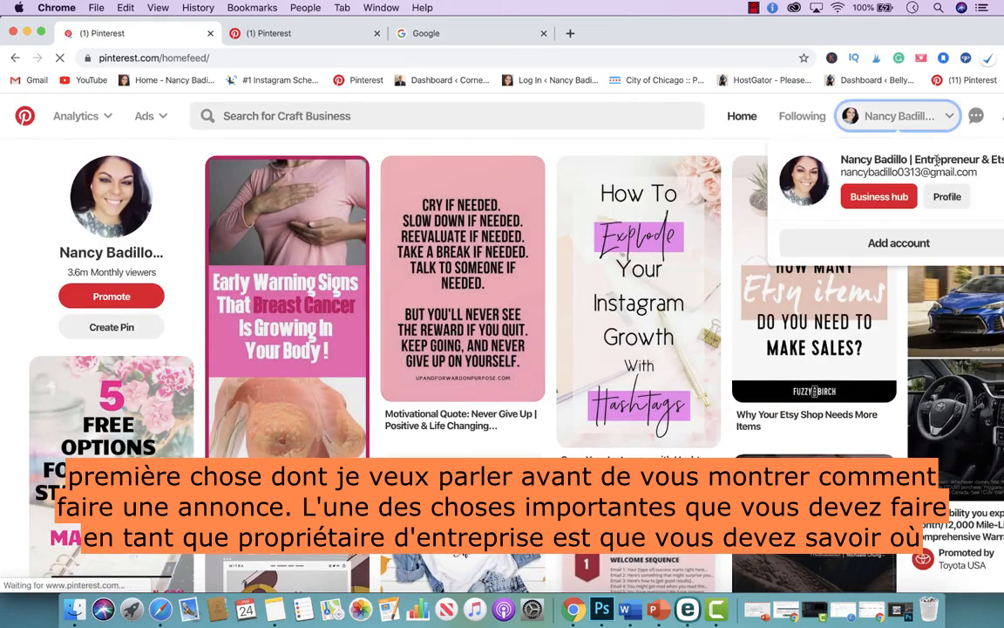
click(946, 196)
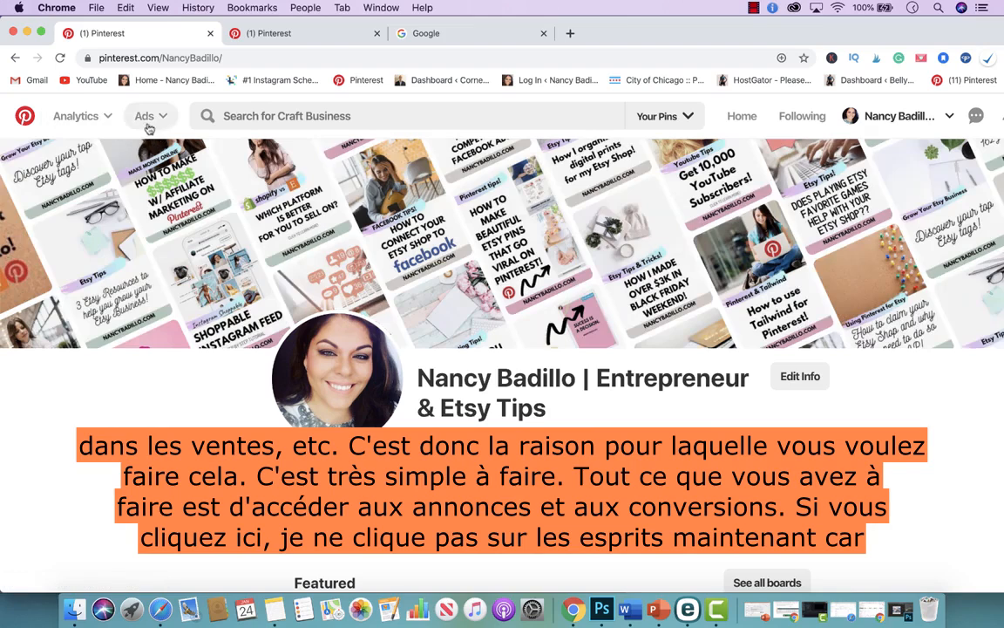
click(162, 124)
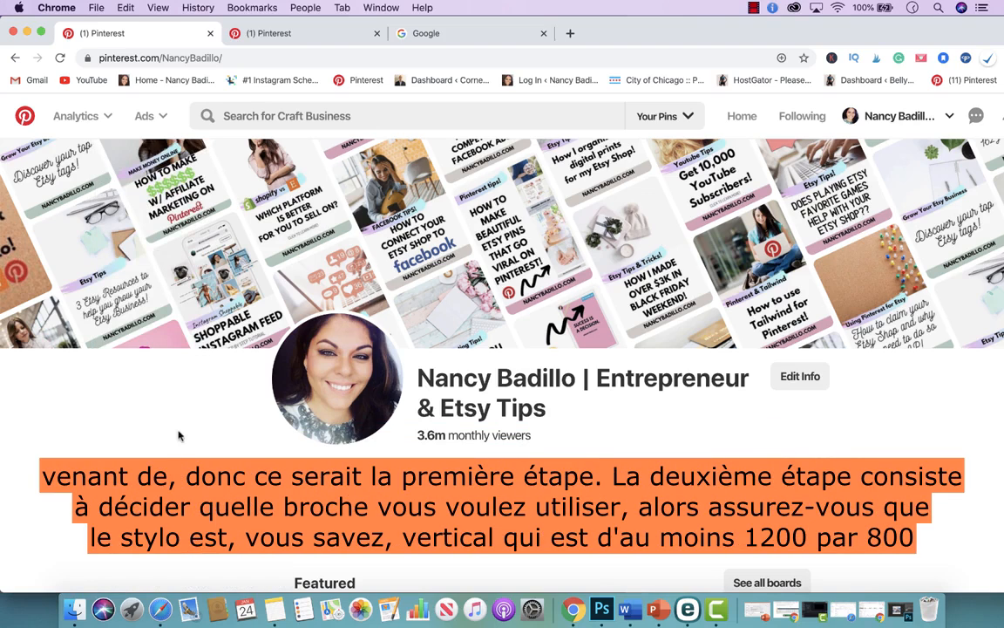
scroll(178, 435, down, 2)
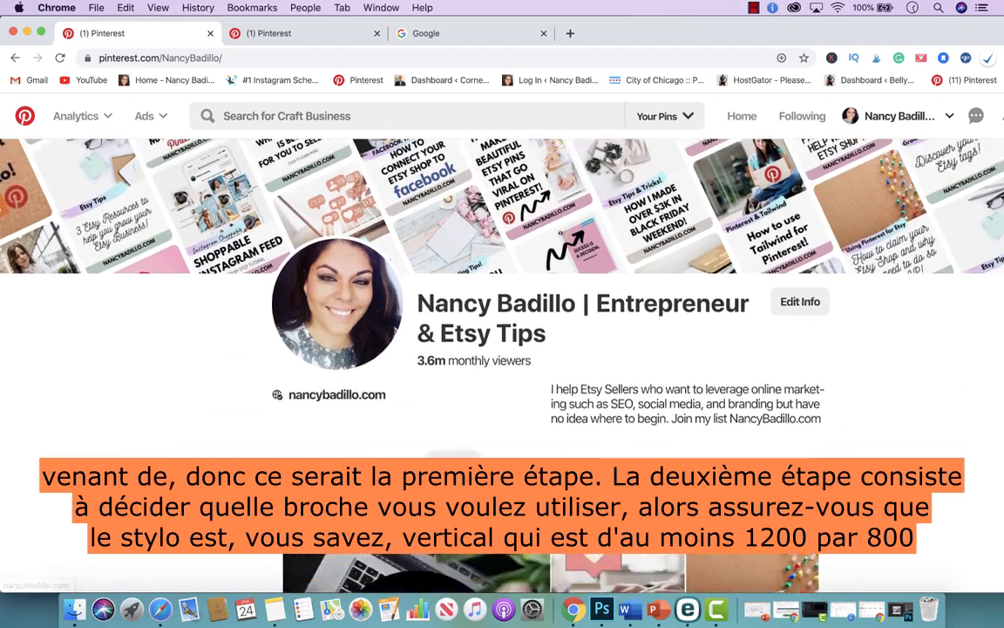
scroll(177, 436, up, 2)
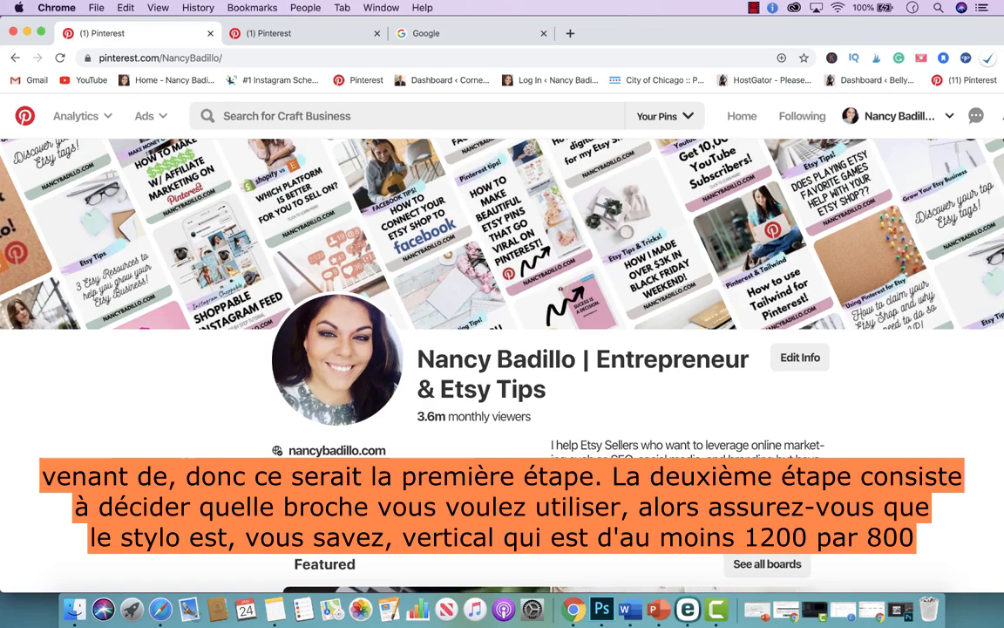
scroll(353, 569, down, 3)
scroll(353, 569, up, 1)
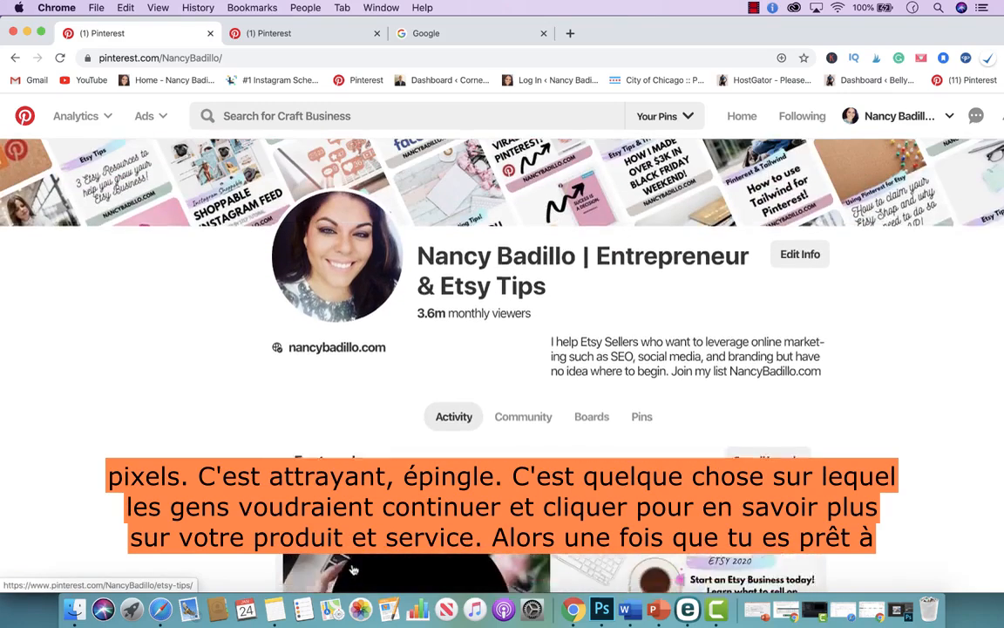
scroll(353, 570, up, 1)
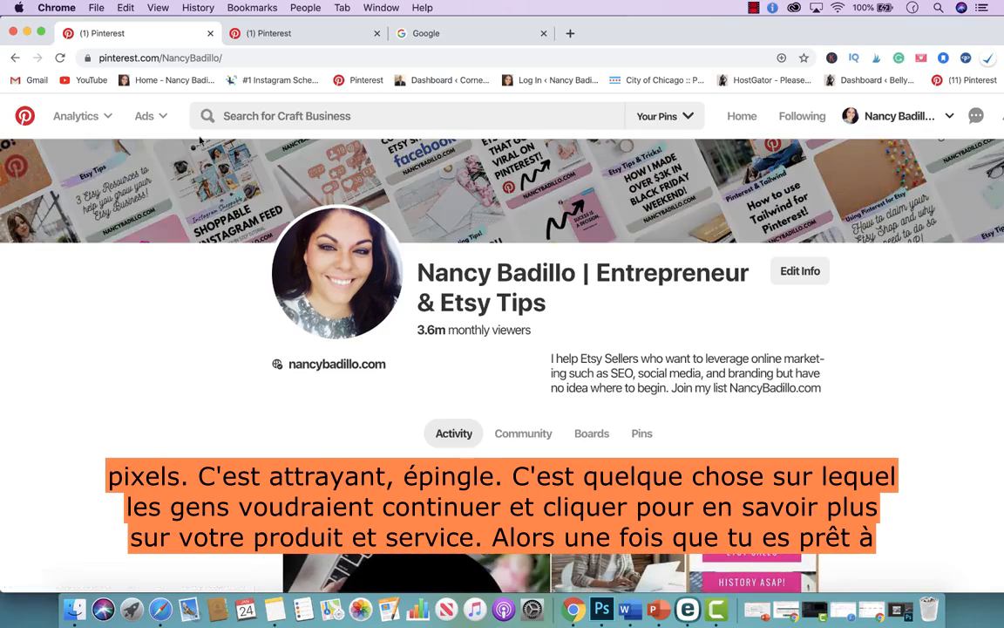
Start creating a new ad and name its campaign "Etsy Free Course (2)".
click(145, 119)
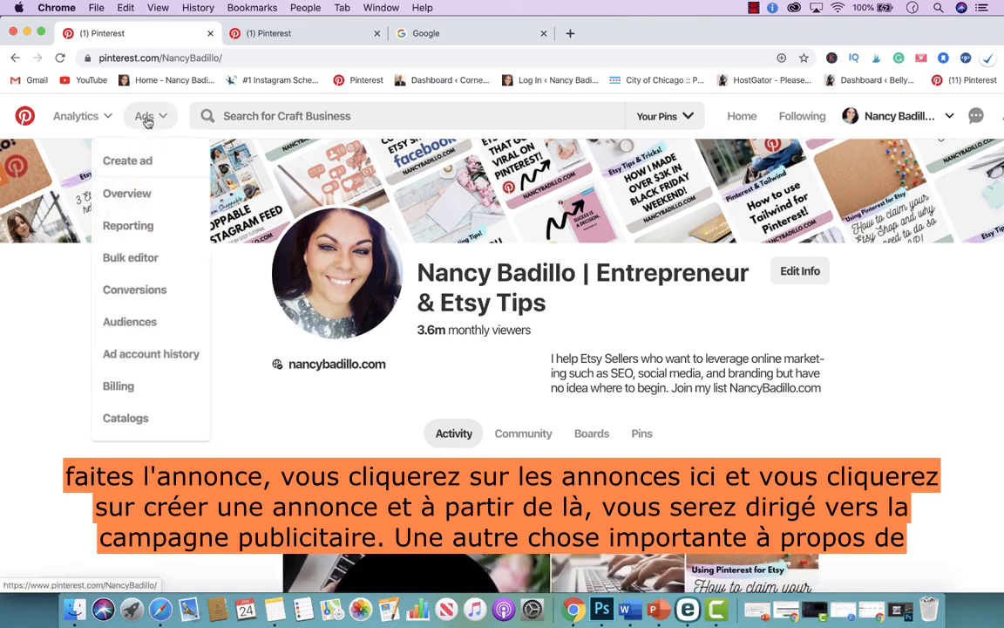
click(137, 166)
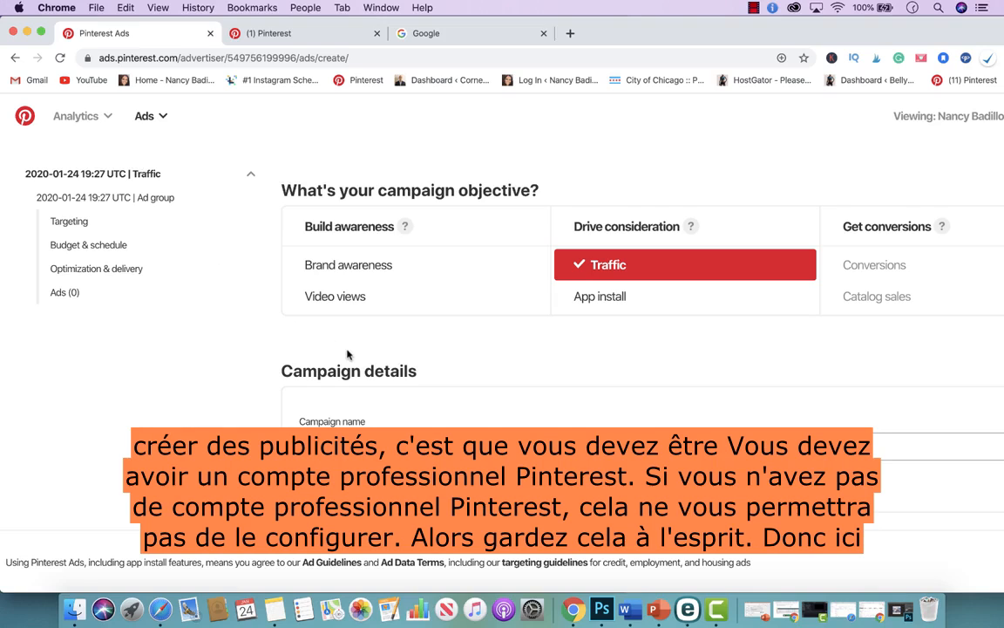
click(463, 447)
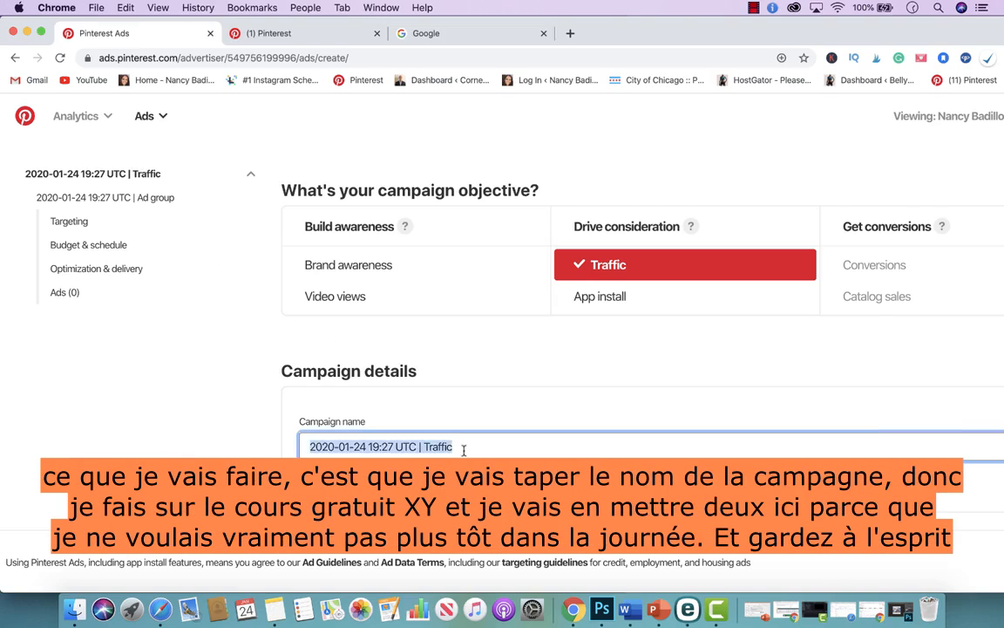
key(BackSpace)
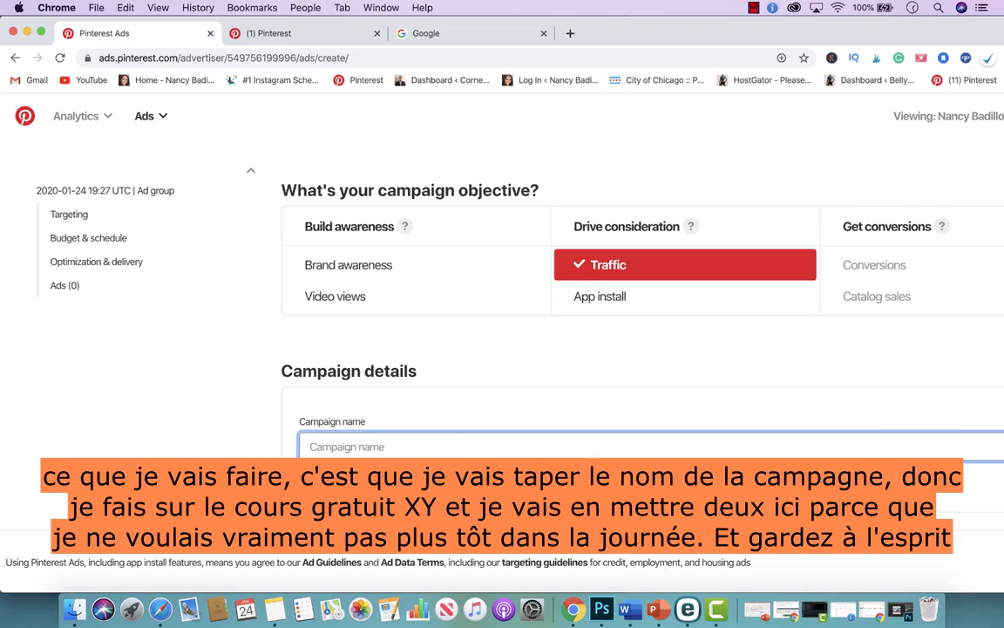
text(Et)
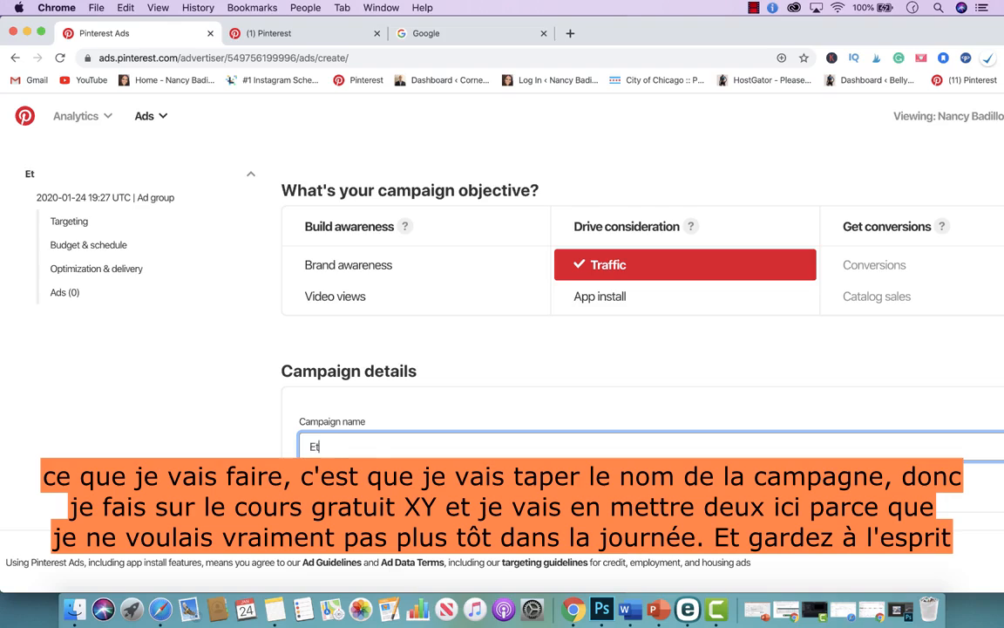
text(sy Free Course 2)
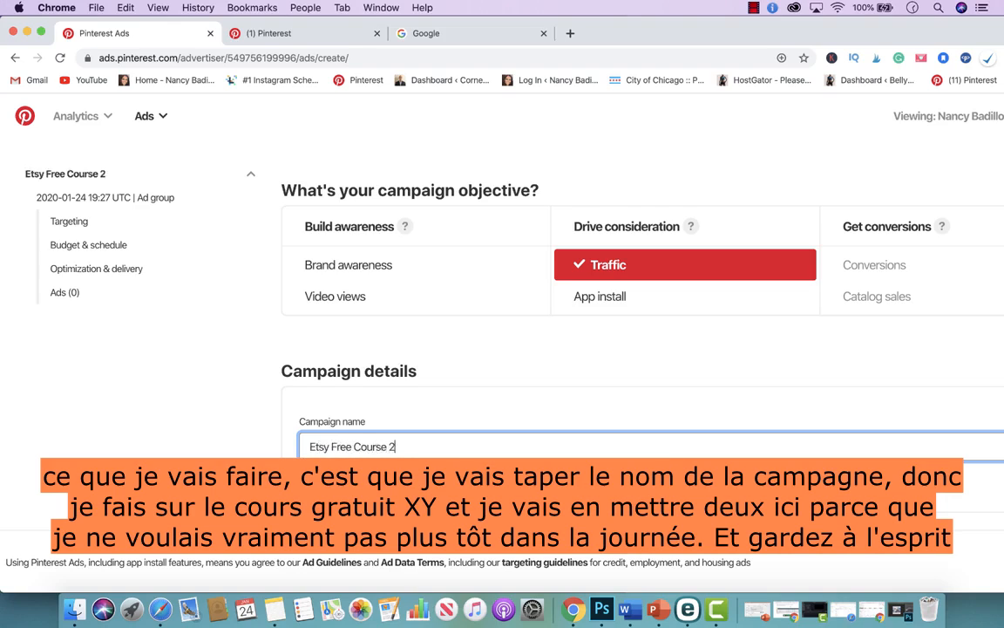
key(BackSpace)
text((2))
Examine the Traffic and Conversions campaign objectives and the ad group details below the campaign settings.
mouse_move(937, 242)
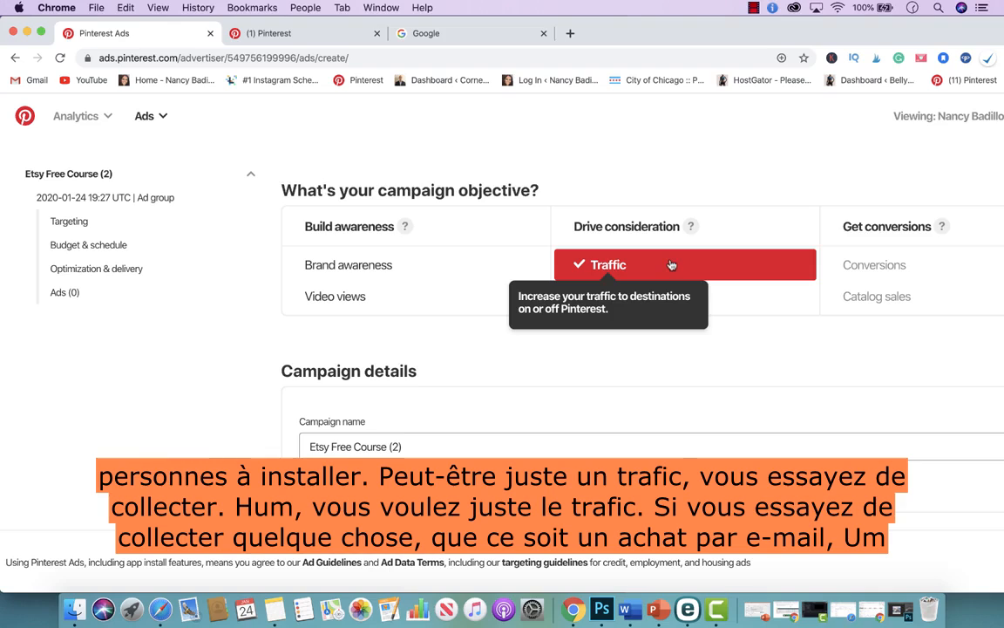
mouse_move(897, 266)
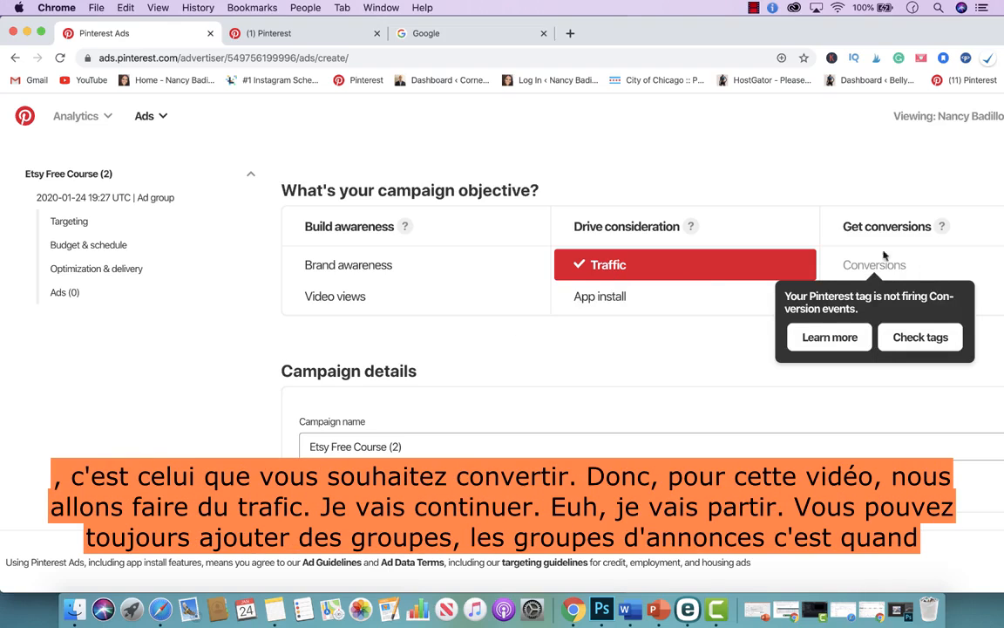
mouse_move(645, 267)
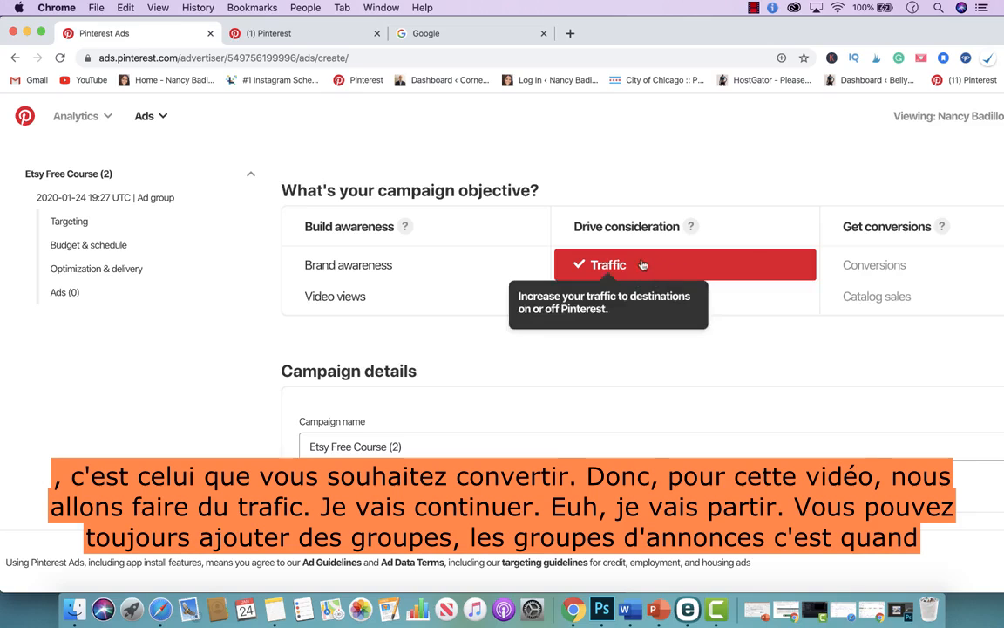
scroll(632, 397, down, 2)
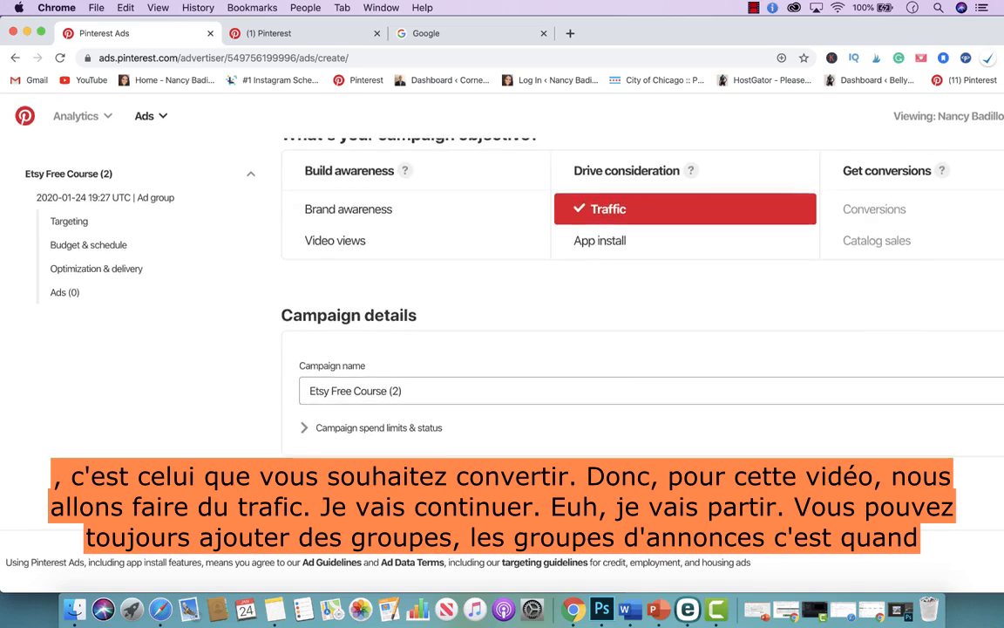
scroll(582, 421, down, 10)
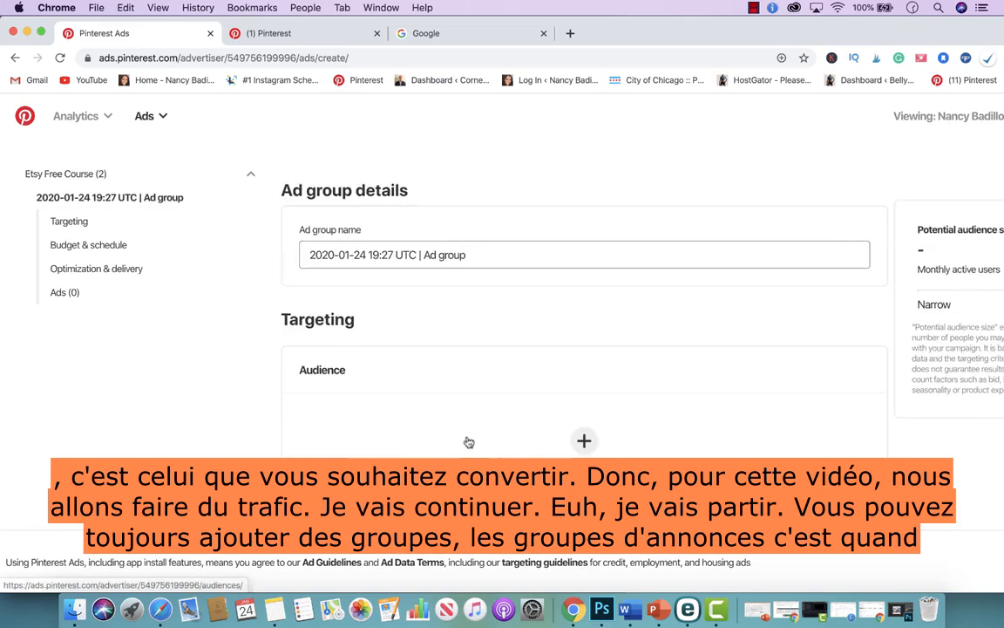
scroll(468, 441, down, 5)
scroll(462, 431, up, 3)
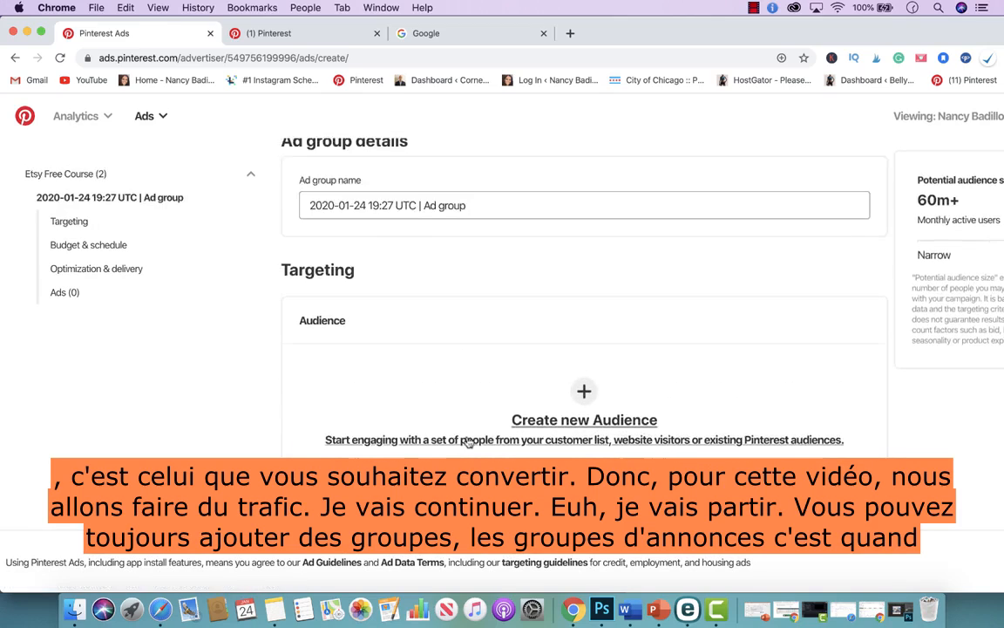
scroll(455, 421, down, 1)
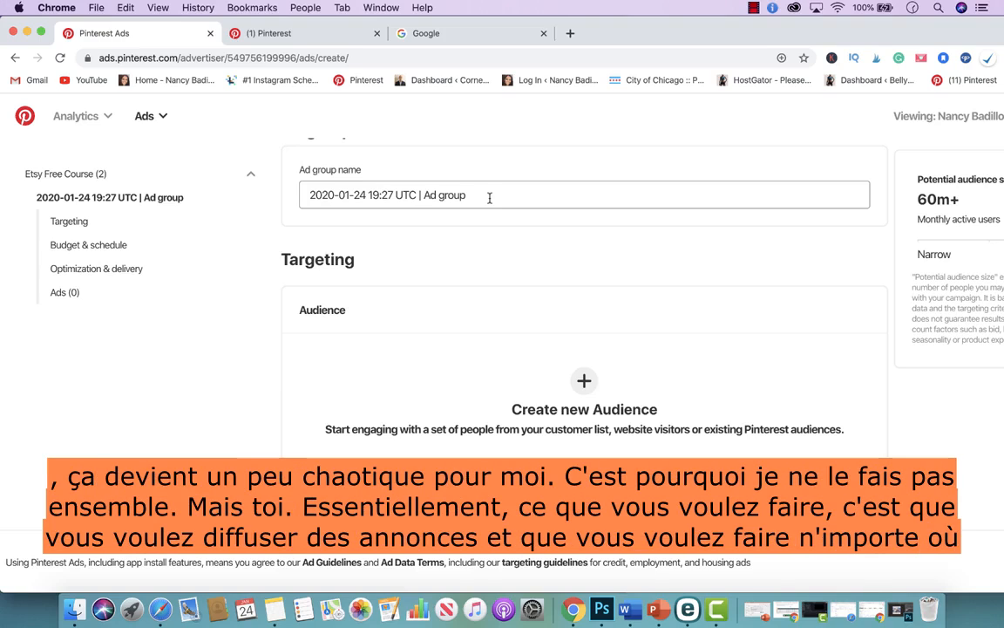
scroll(447, 253, up, 1)
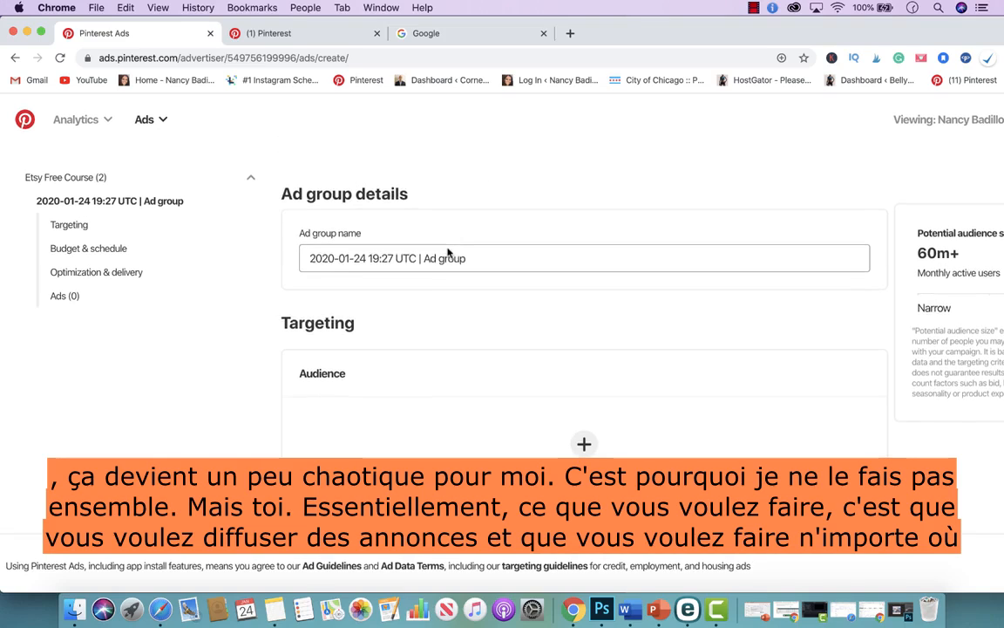
Look through the audience section and the list of available interests in the ad group's targeting.
scroll(432, 363, down, 3)
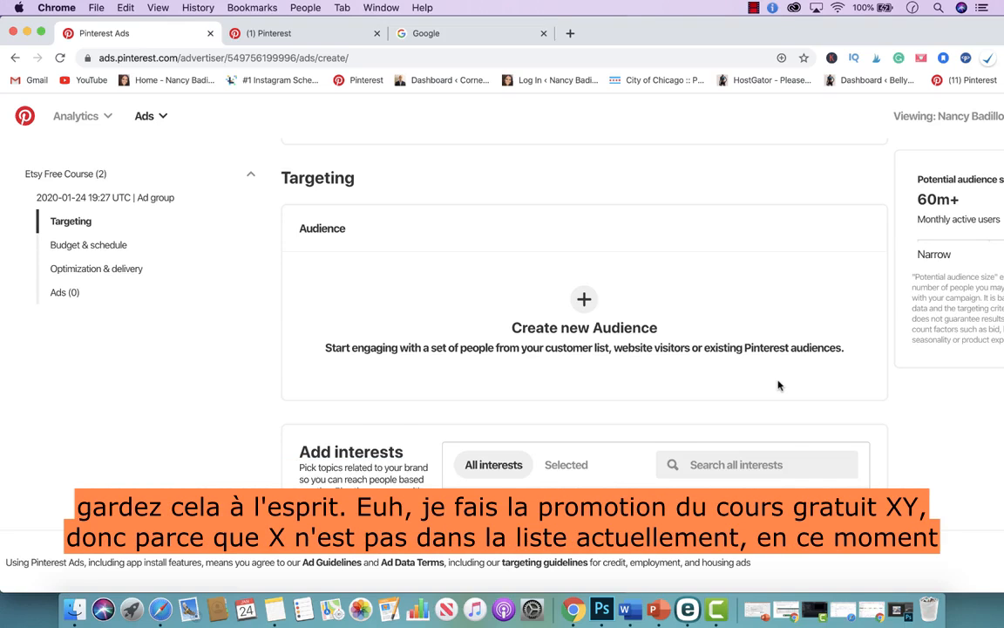
scroll(789, 415, down, 5)
scroll(790, 418, up, 2)
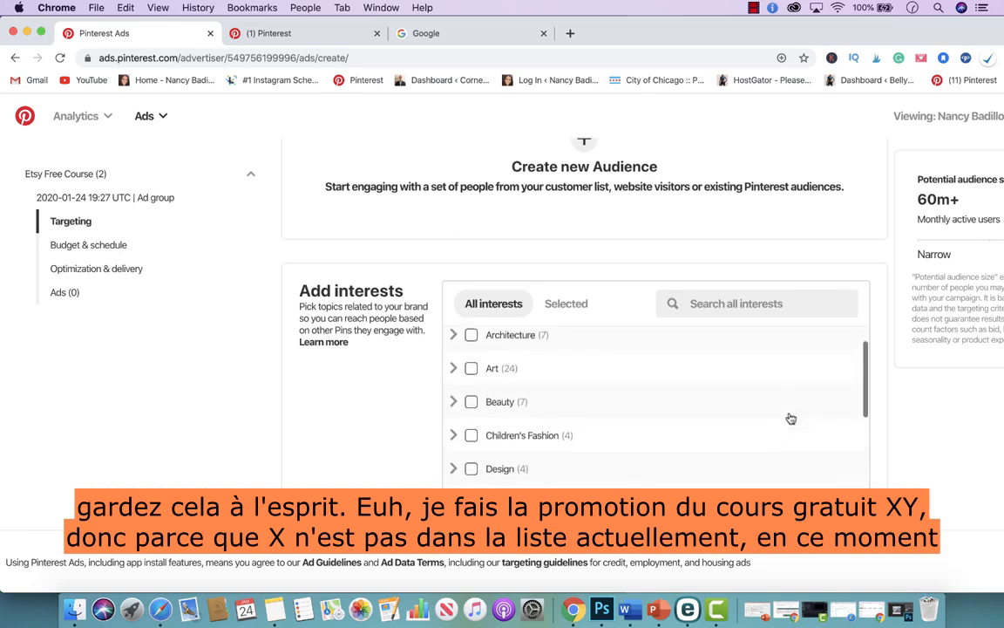
scroll(791, 418, up, 1)
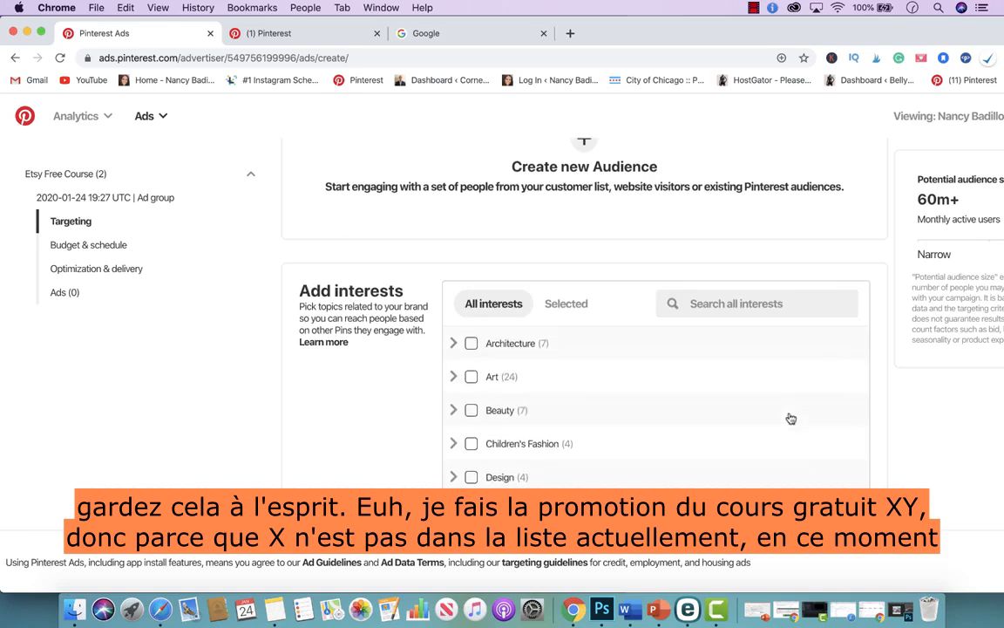
scroll(659, 423, down, 3)
scroll(659, 423, up, 4)
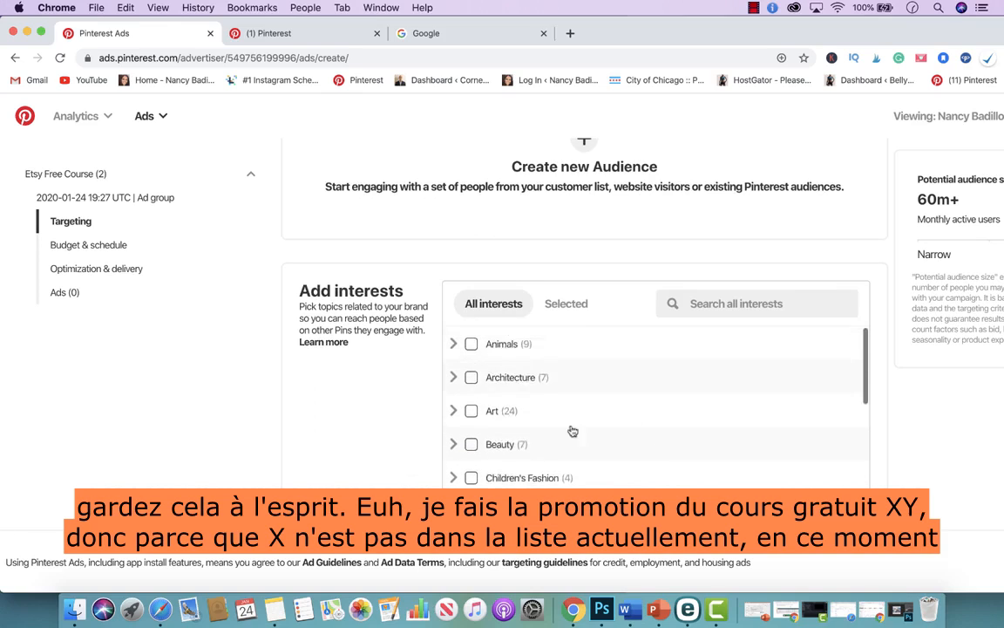
scroll(574, 430, down, 1)
scroll(695, 173, up, 1)
scroll(695, 173, down, 3)
Search the targeting interests for "etsy", and clear the search to browse the full interest list.
click(695, 173)
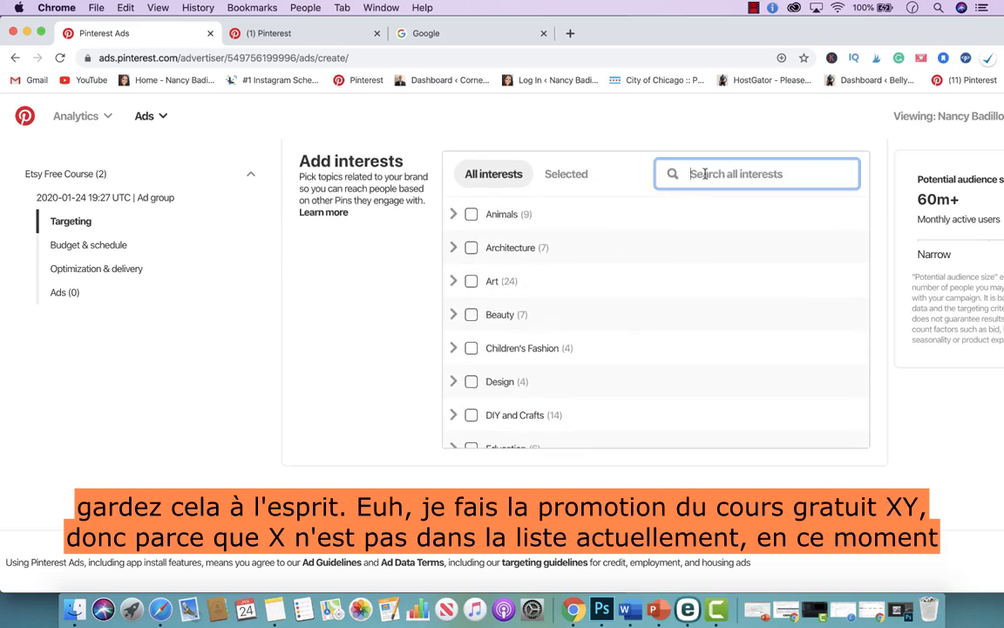
text(etsy)
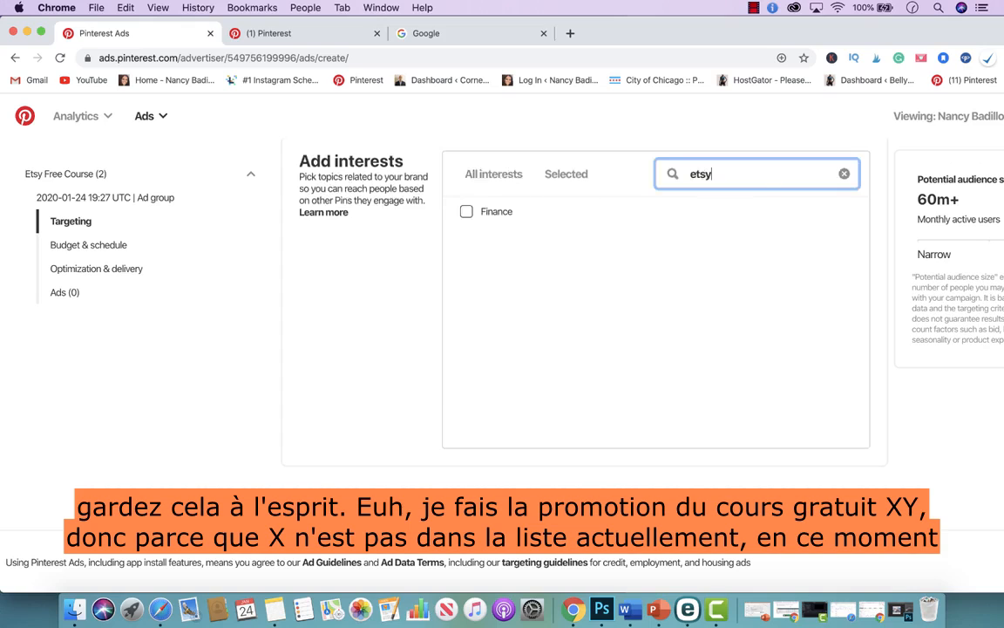
click(844, 173)
scroll(486, 348, down, 1)
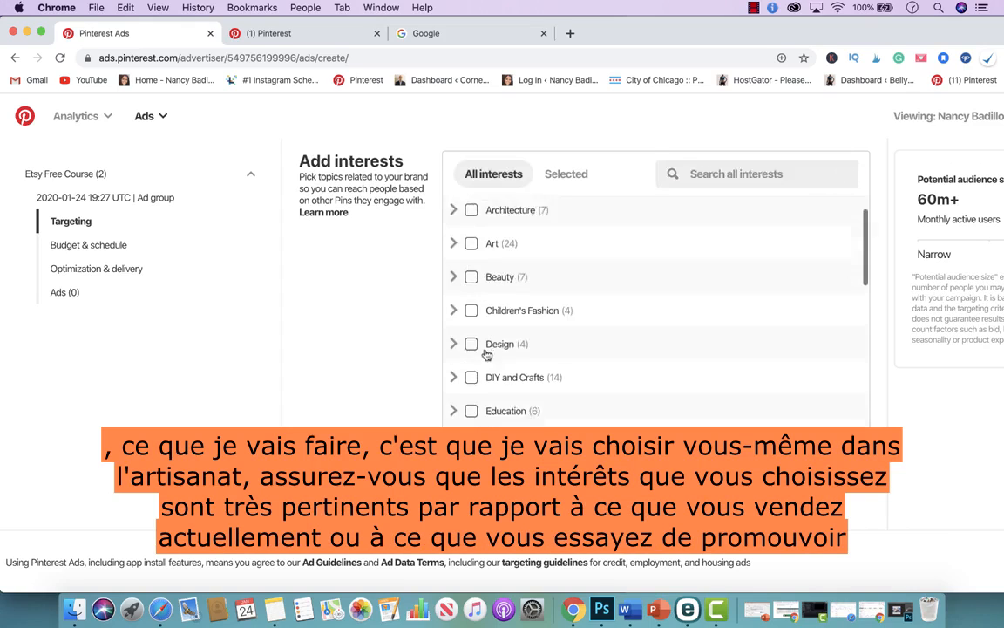
Select DIY and Crafts as a targeting interest for the ad group.
scroll(487, 353, down, 1)
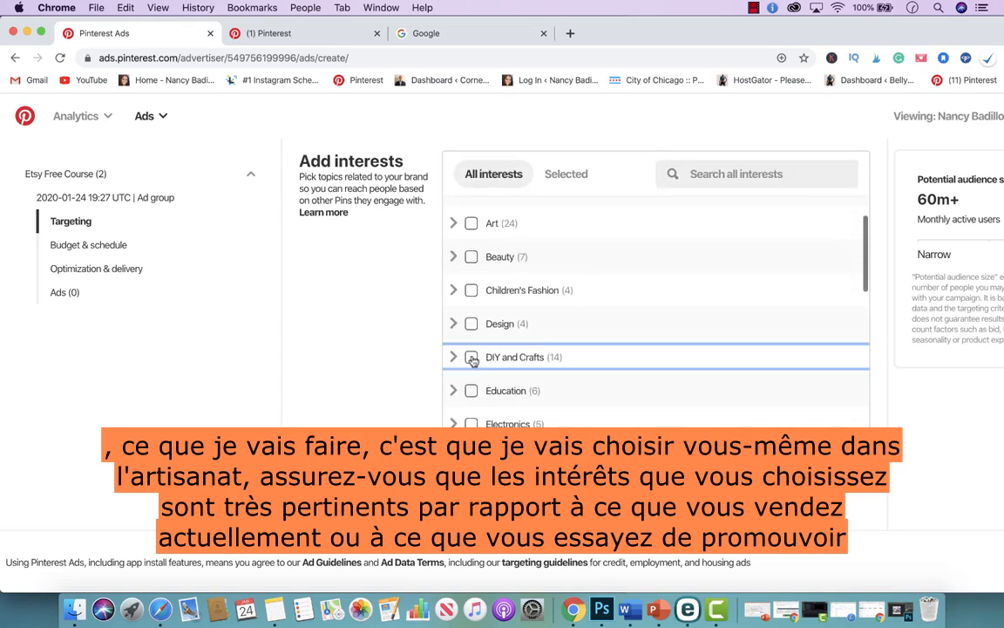
click(472, 357)
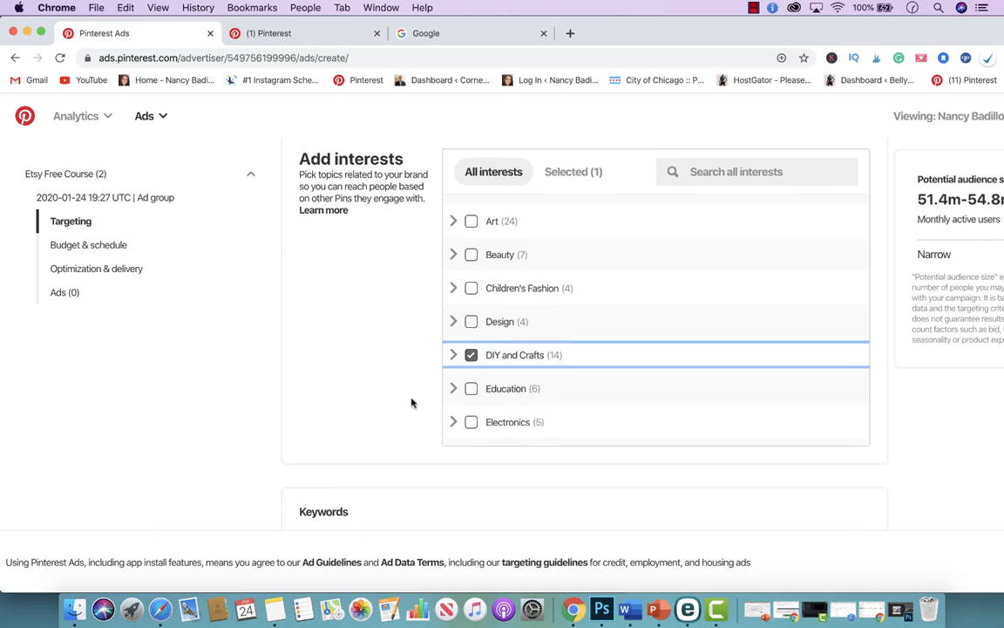
Search the related keywords in the ad group's keyword section for "selling on etsy".
scroll(410, 399, down, 5)
scroll(411, 397, down, 2)
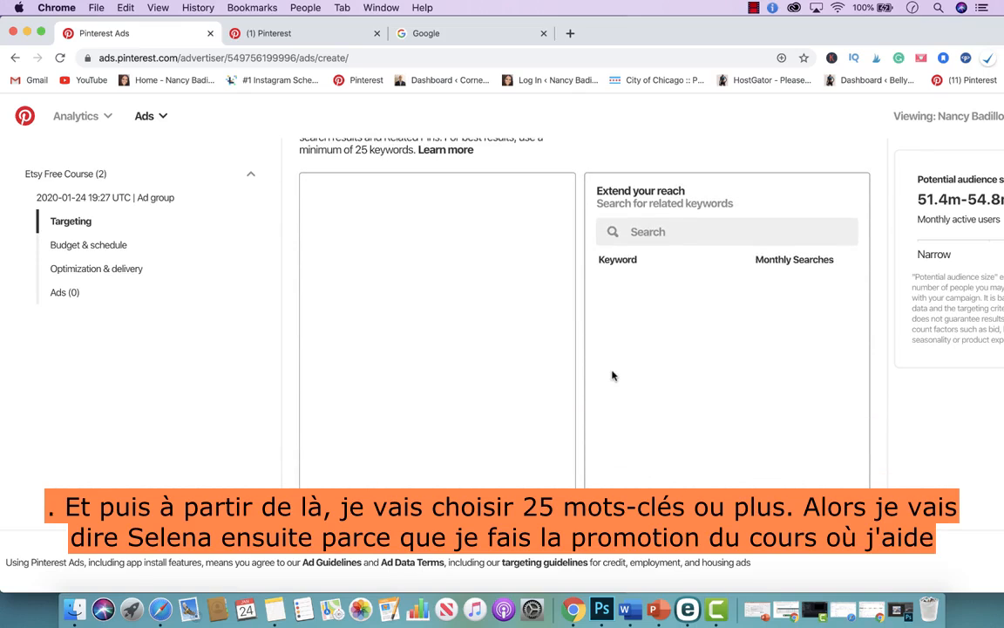
click(660, 232)
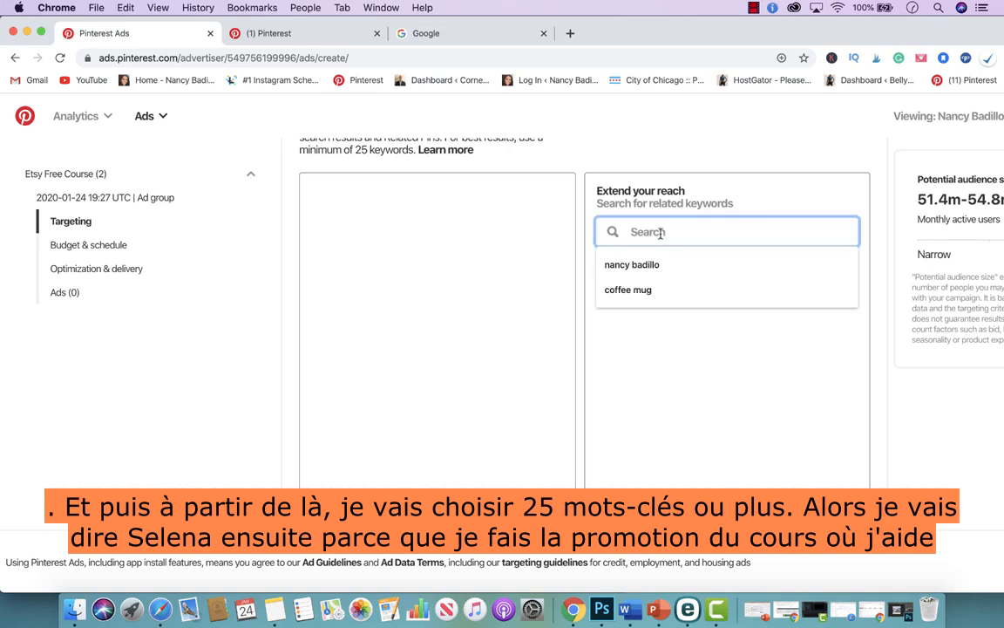
text(e)
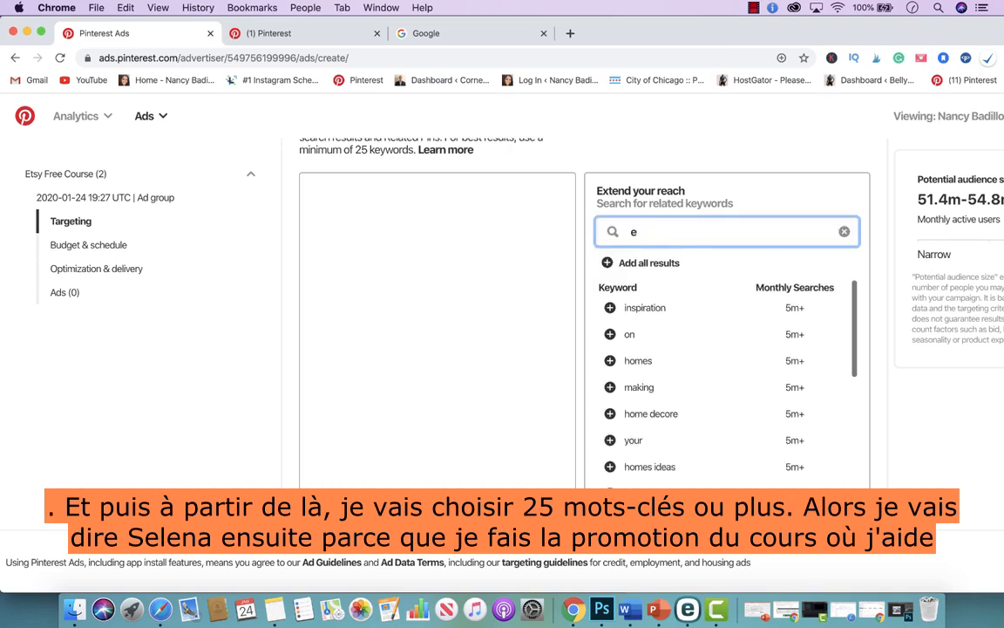
text(tsyselling on etsy)
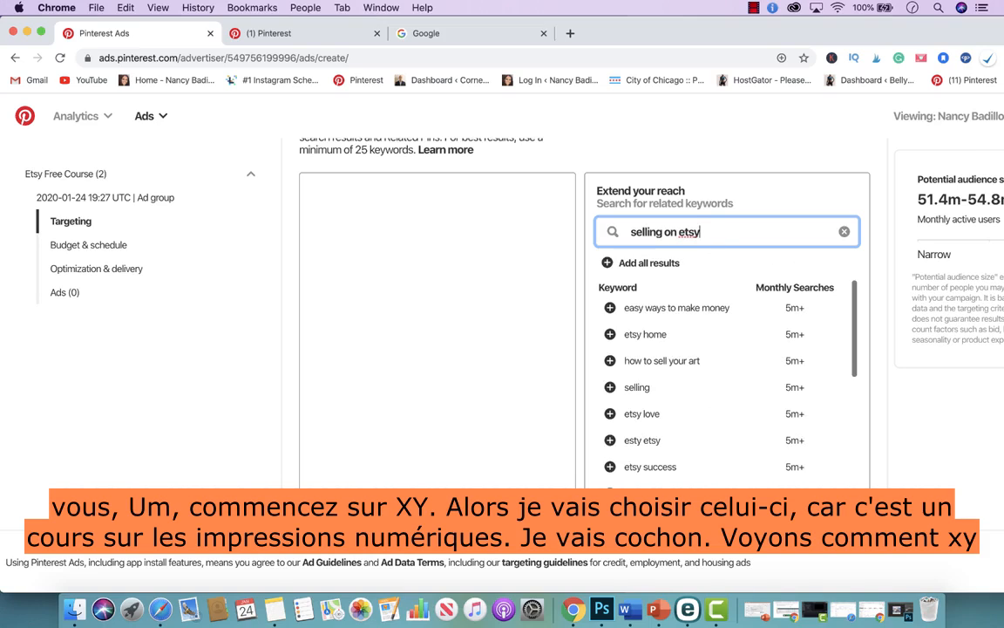
Add the keywords "how to sell your art", "how to etsy", "make money on etsy", "etsy business starting an" and "etsy business" to the ad group.
click(610, 360)
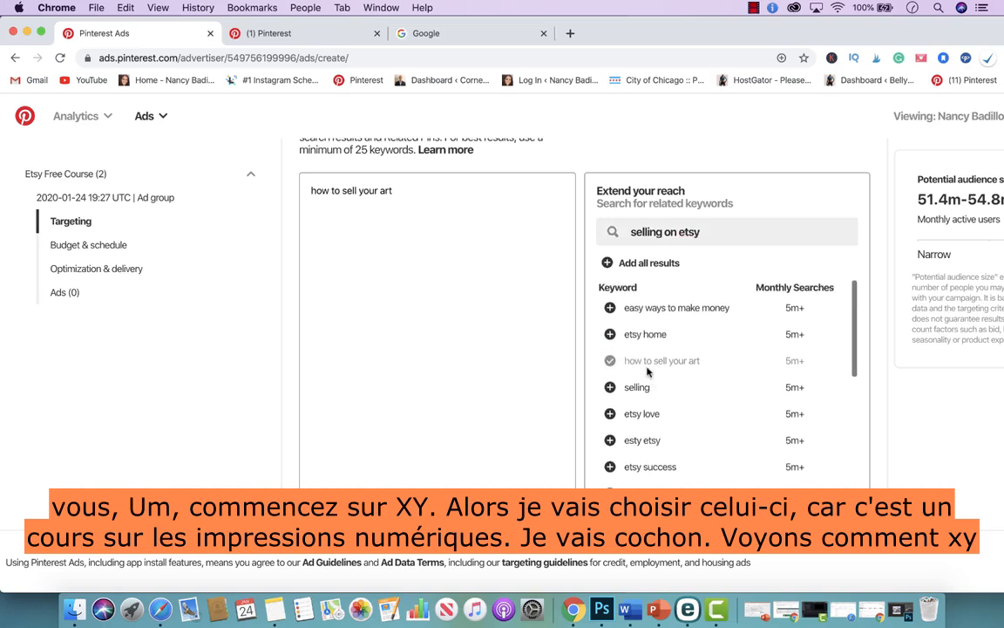
scroll(639, 405, down, 3)
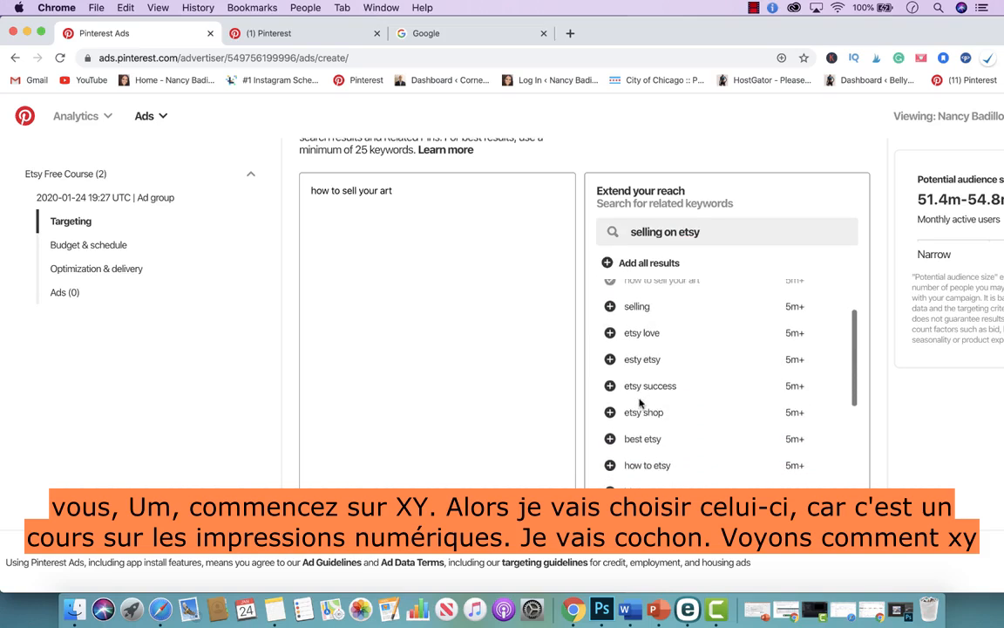
scroll(635, 427, down, 4)
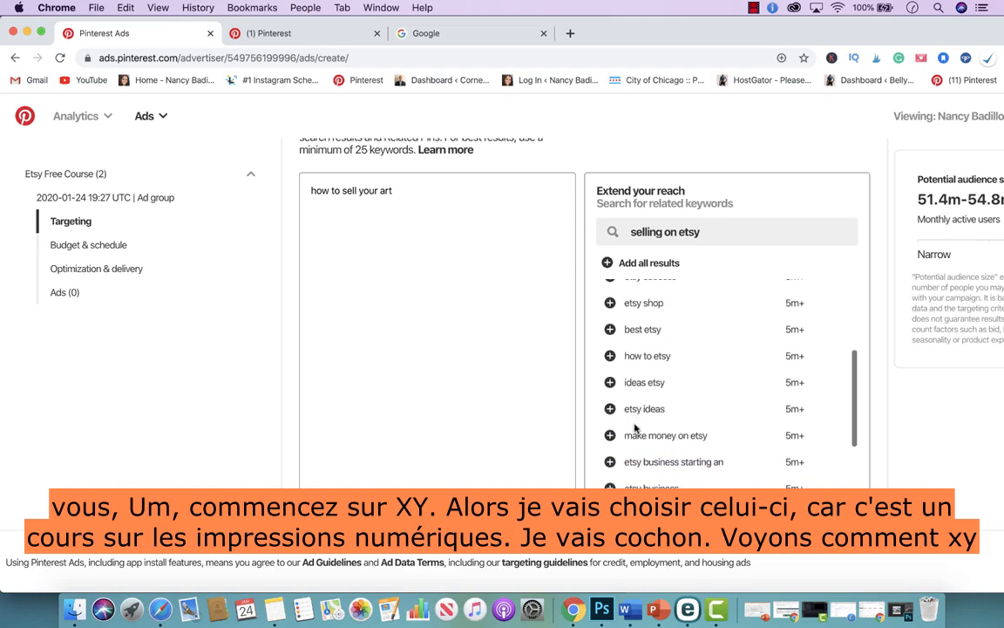
click(611, 357)
scroll(607, 435, down, 2)
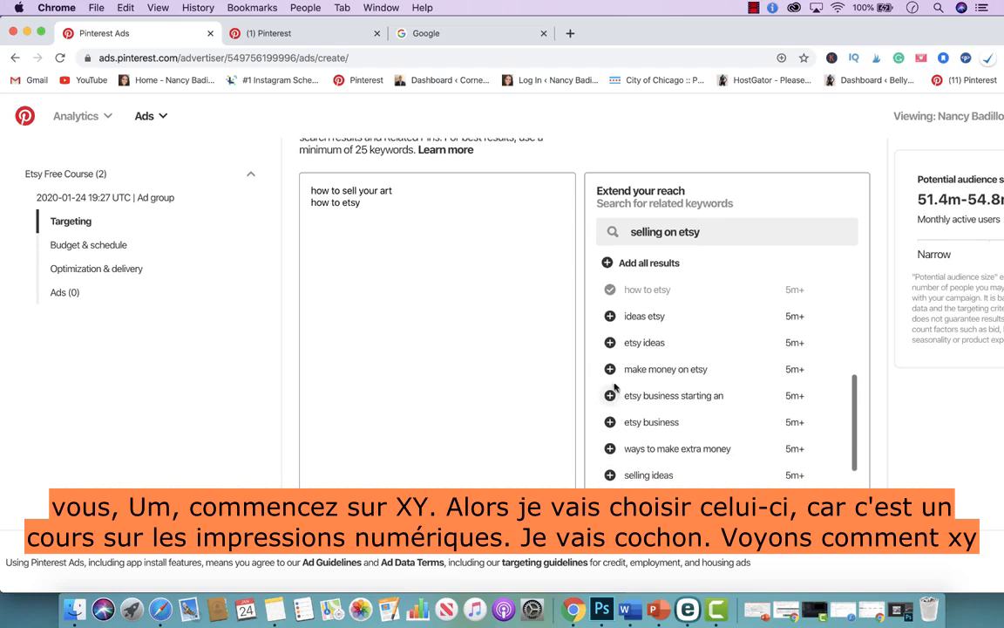
click(610, 375)
click(611, 396)
scroll(616, 384, down, 3)
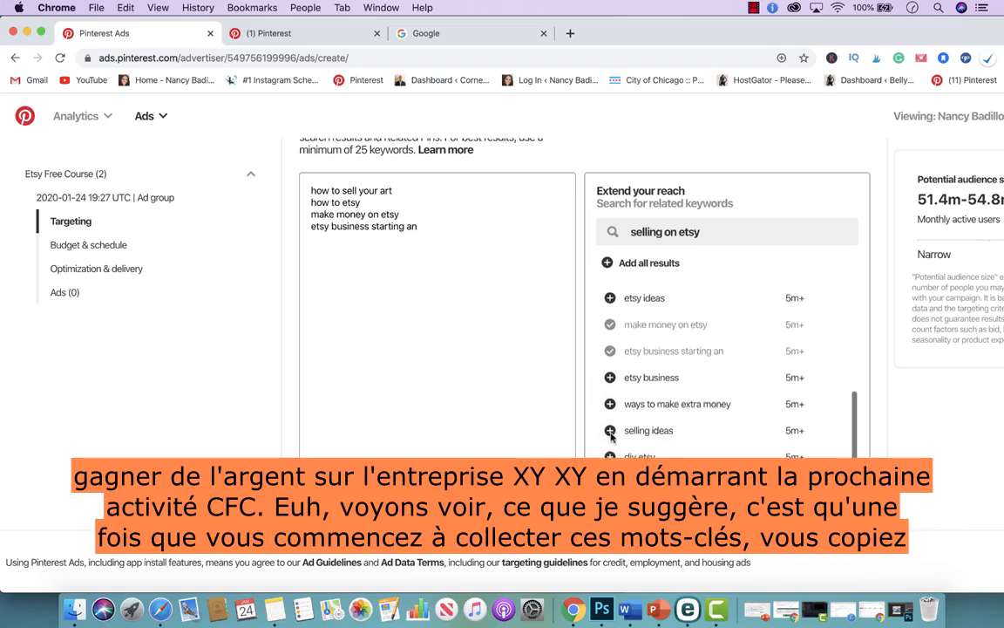
click(613, 358)
Add the keywords "how to start etsy shop", "how to sell online", "things to sell on etsy diy" and "starting etsy business", and select the whole list.
scroll(614, 423, down, 3)
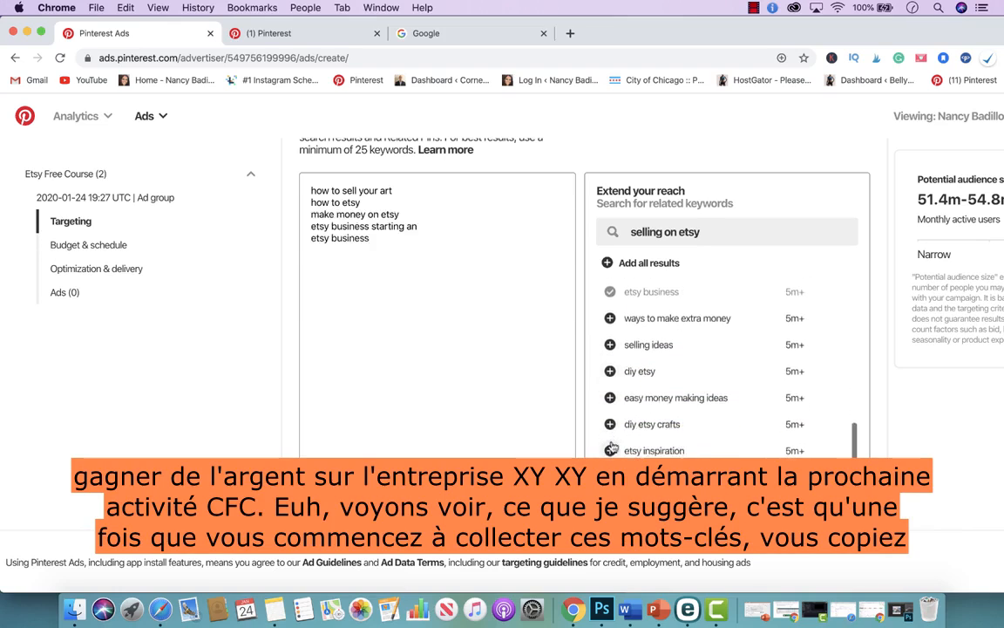
scroll(617, 420, down, 5)
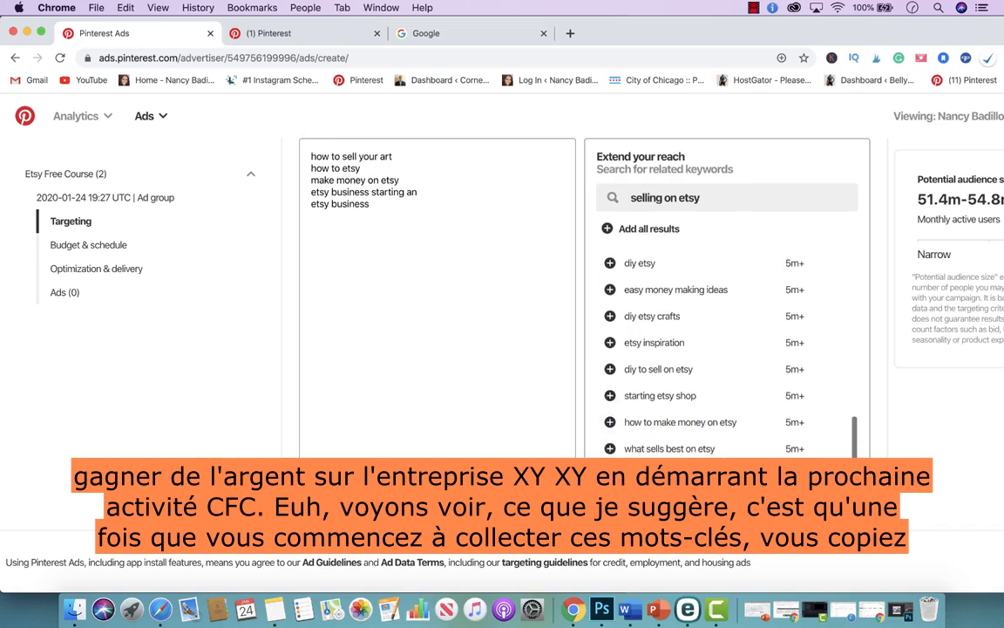
scroll(691, 453, down, 5)
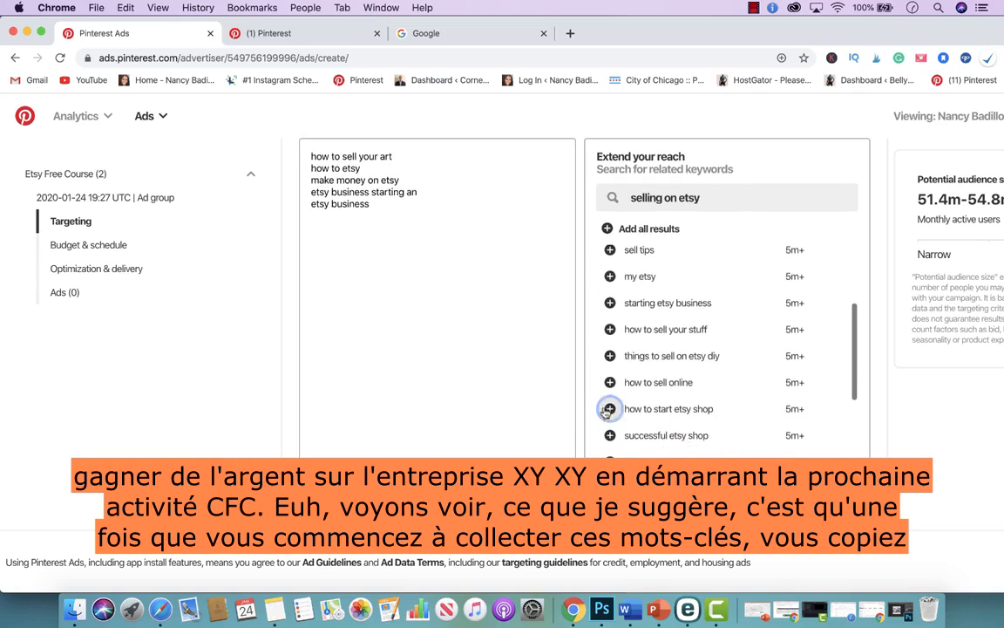
click(608, 409)
click(609, 381)
click(609, 355)
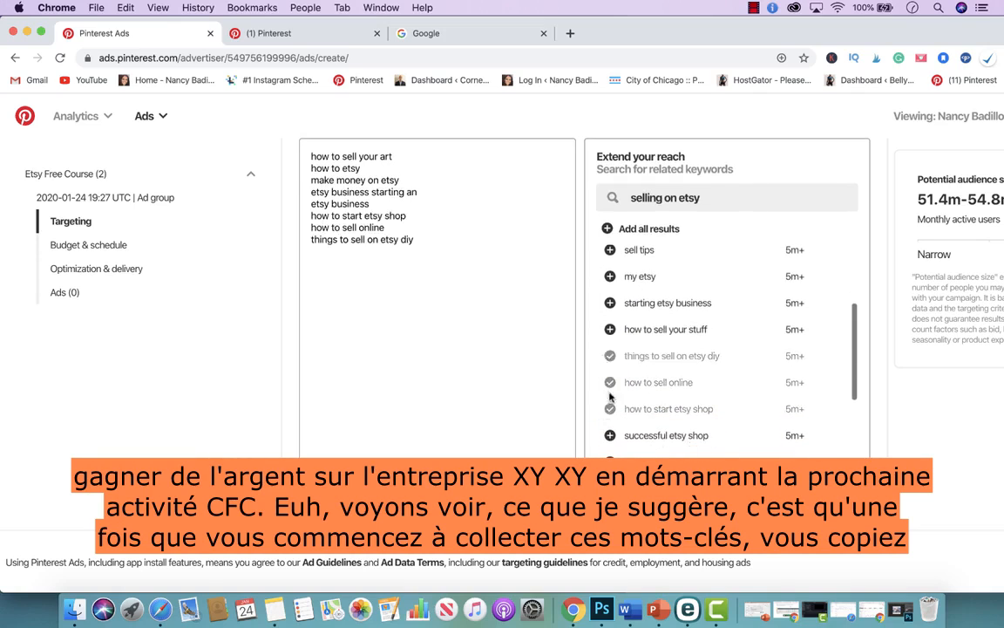
click(609, 303)
click(442, 258)
key(super+a)
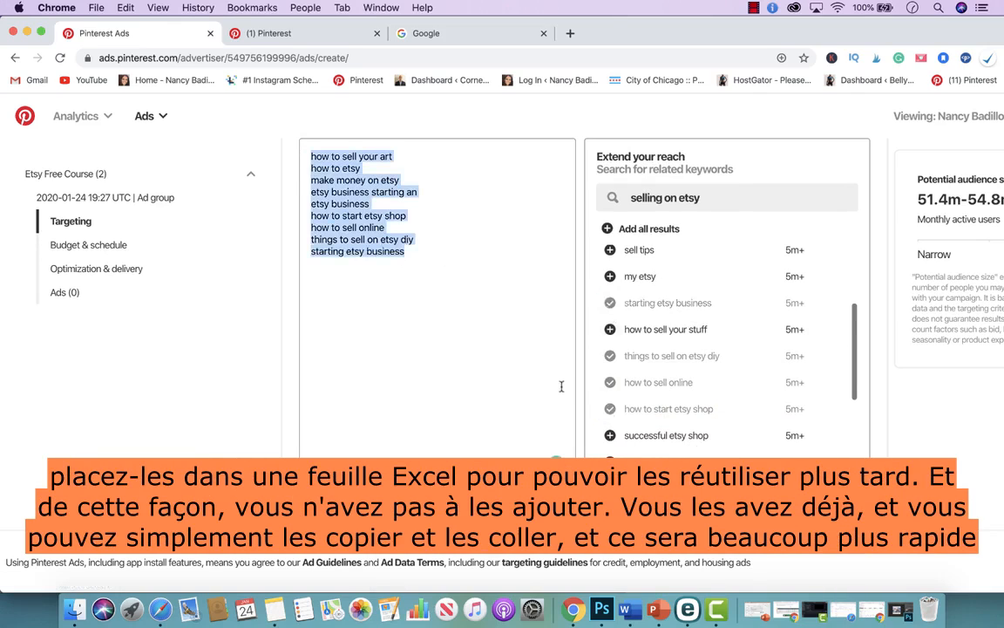
Add the keywords "etsy listing", "how to sell on etsy", "how to start selling on etsy" and "tips for selling on etsy".
scroll(747, 384, down, 2)
scroll(747, 384, up, 1)
scroll(747, 383, down, 2)
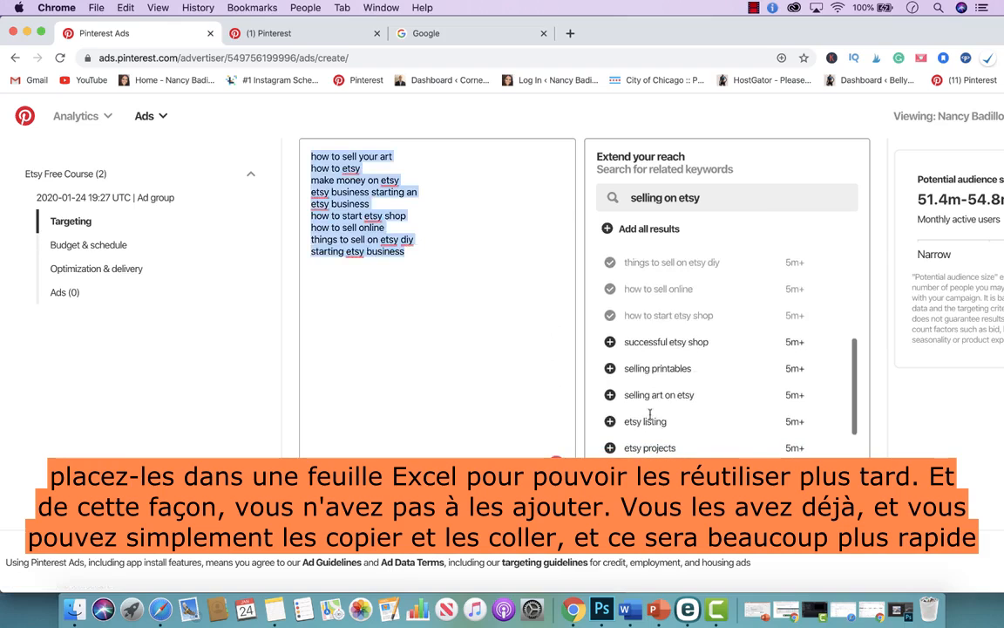
click(611, 422)
scroll(635, 436, down, 3)
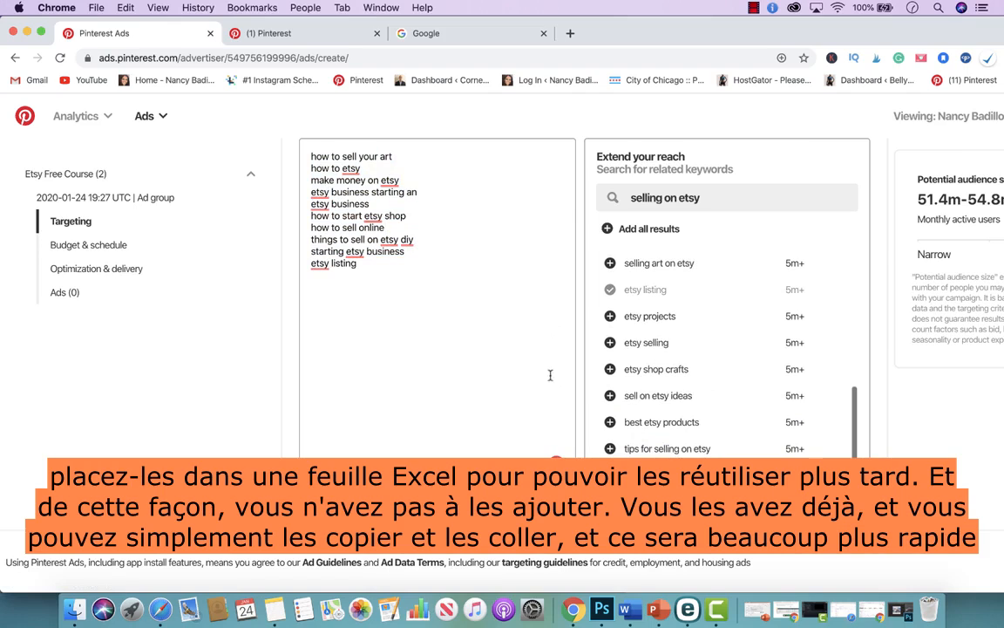
scroll(680, 366, down, 3)
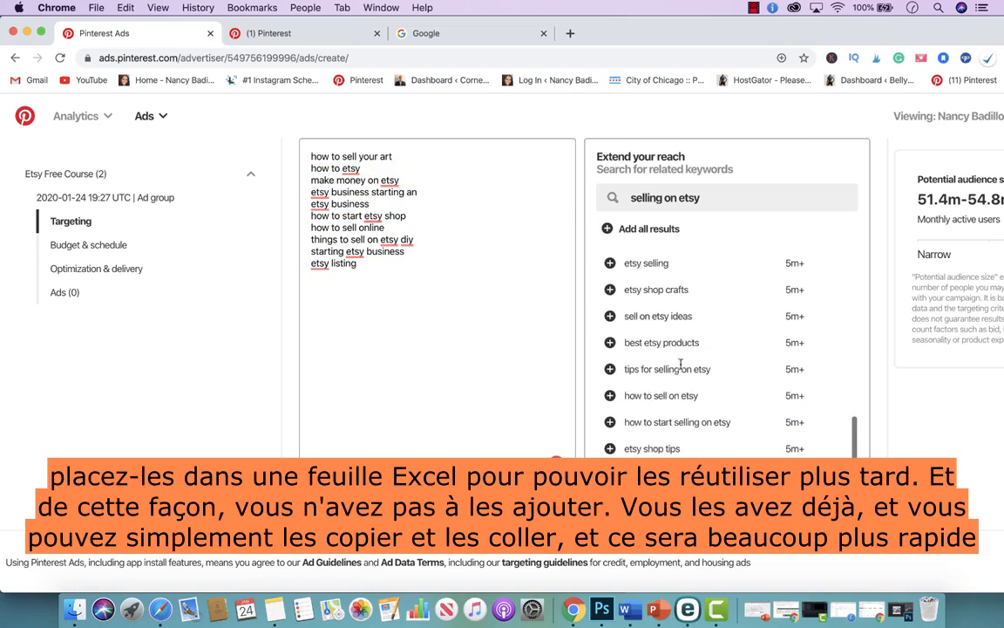
click(610, 395)
click(610, 422)
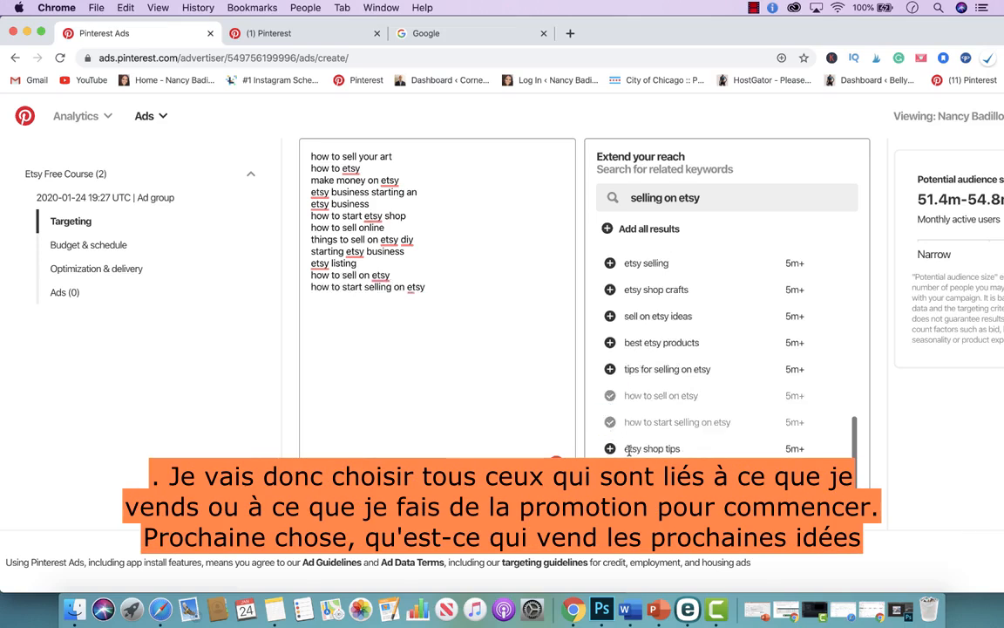
click(611, 368)
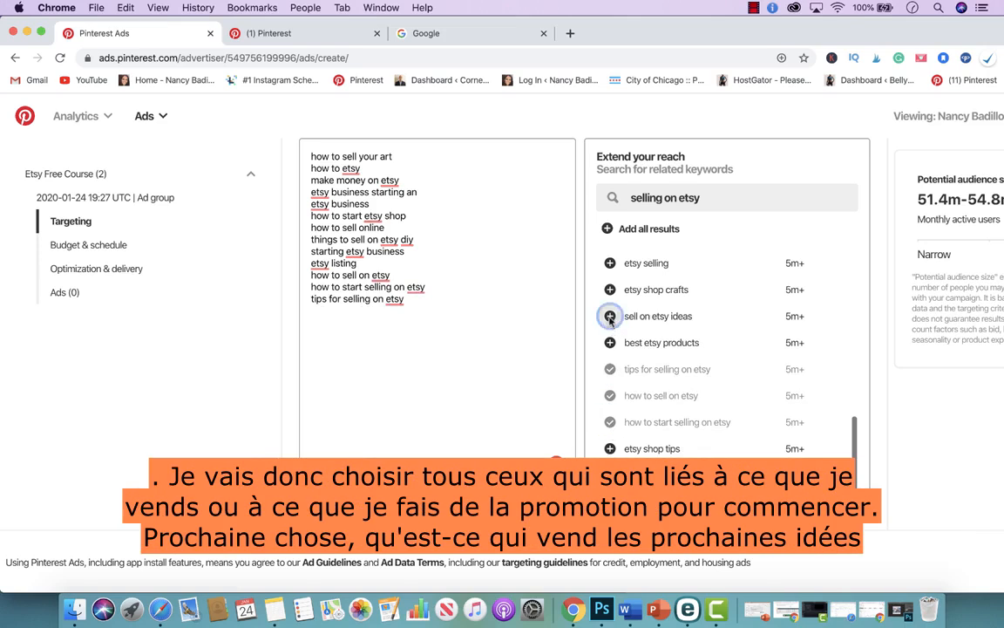
Add the suggested keywords "sell on etsy ideas" and "etsy selling" to the ad group's keyword list.
click(610, 319)
scroll(613, 261, down, 2)
click(610, 176)
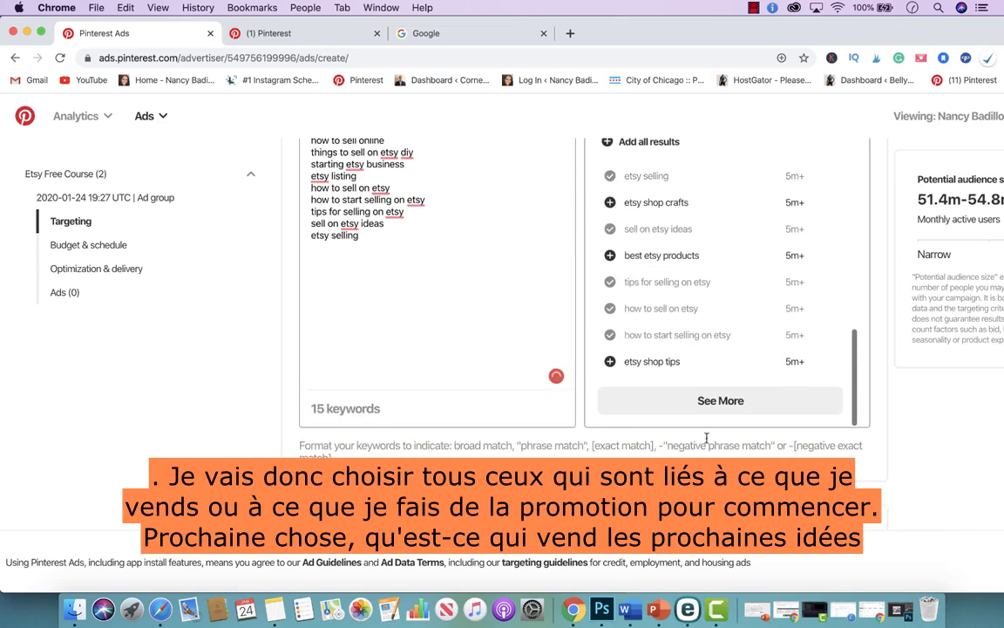
Load more keyword suggestions and add "how to start a etsy shop" and "what to sell on etsy ideas".
click(651, 399)
scroll(700, 347, down, 2)
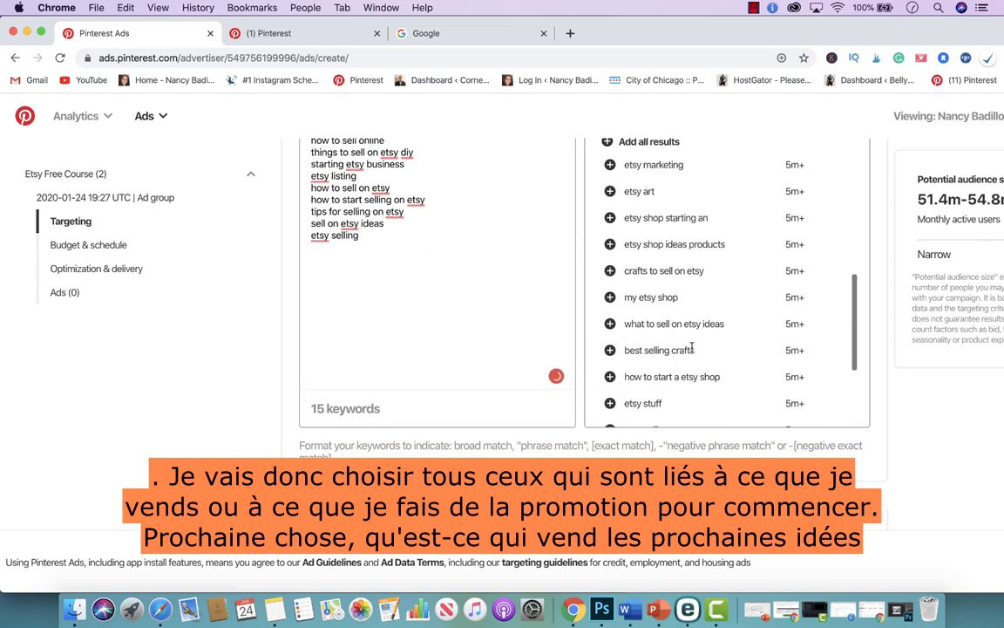
click(610, 376)
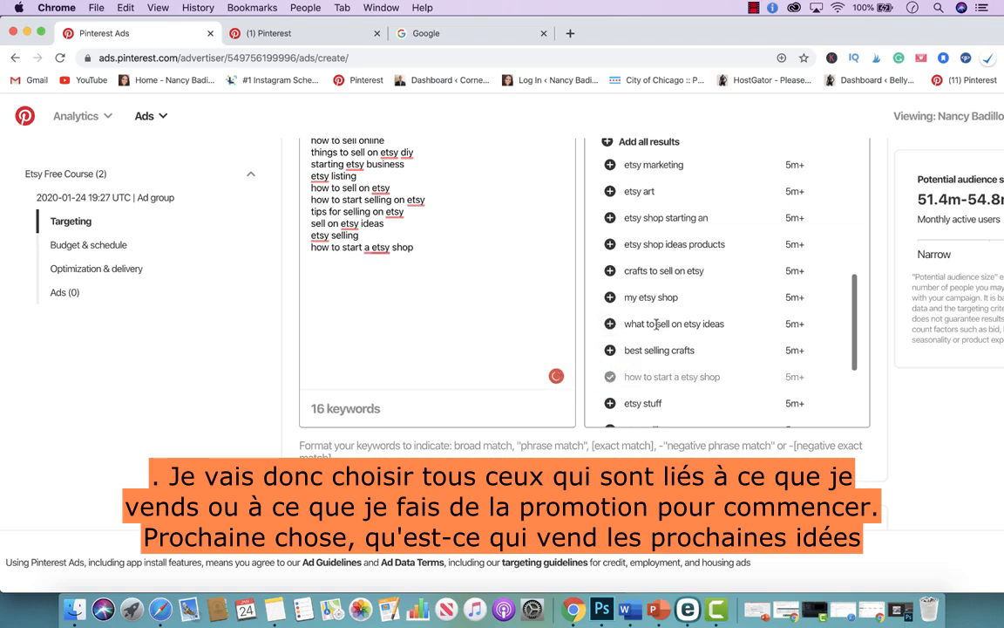
click(609, 327)
Add the keywords "things to sell on etsy ideas", "how to be successful on etsy", "ideas to sell on etsy" and "best etsy shops".
scroll(610, 305, up, 3)
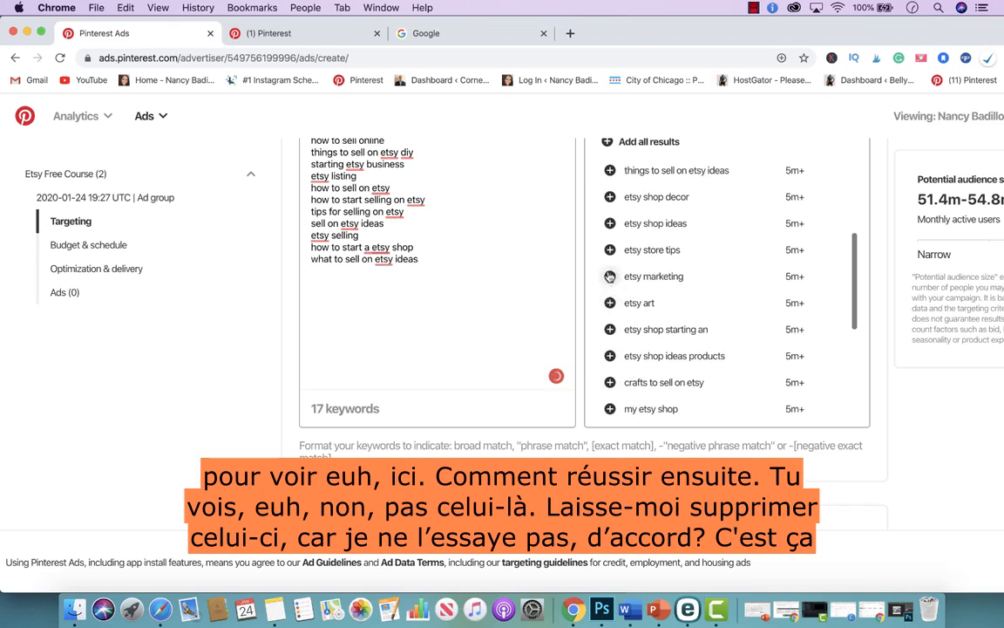
scroll(613, 253, up, 2)
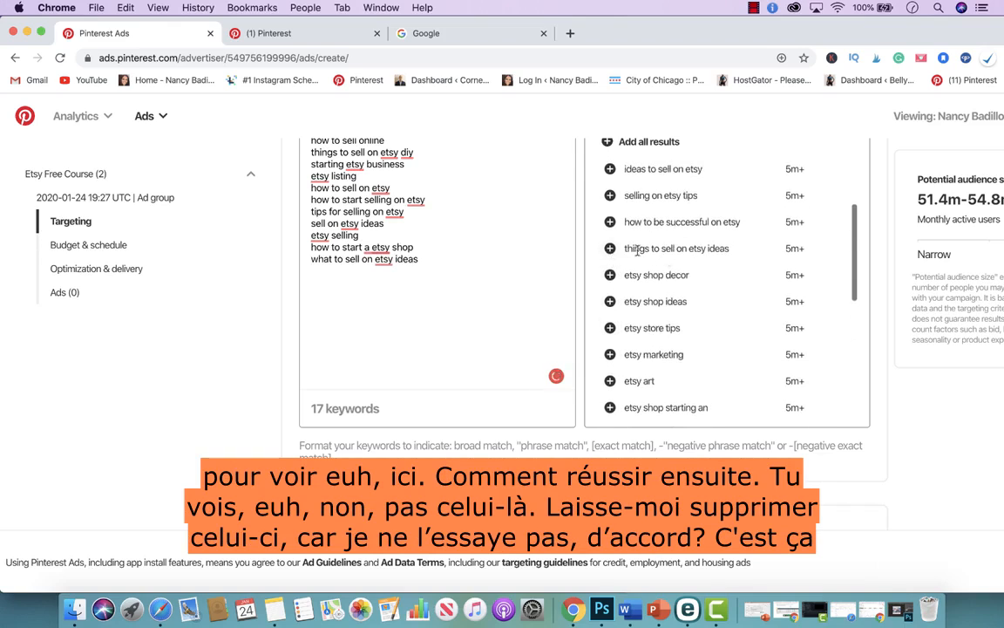
click(610, 248)
scroll(689, 261, up, 1)
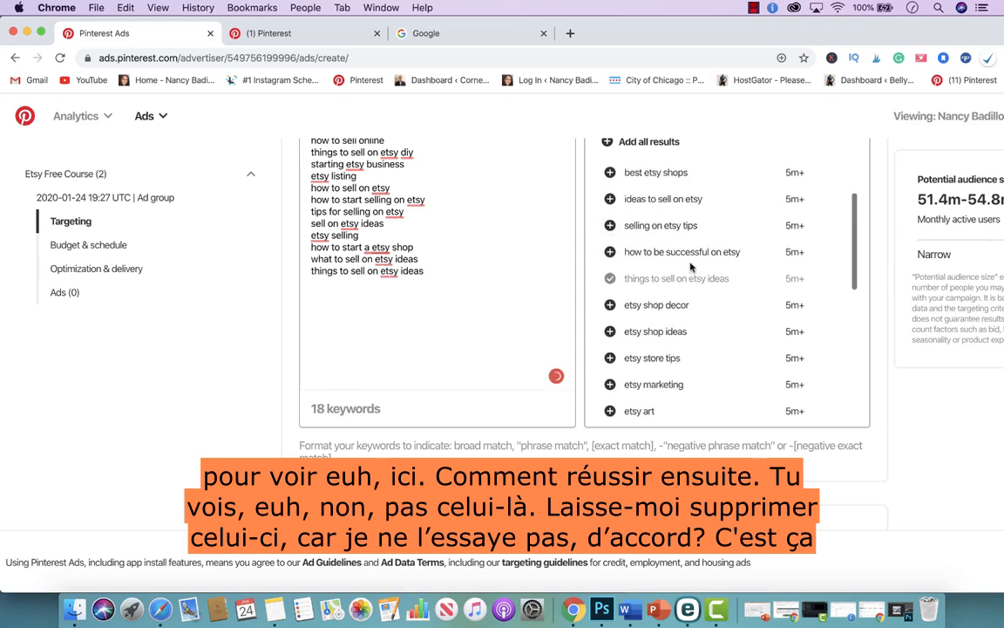
click(610, 251)
scroll(618, 225, up, 1)
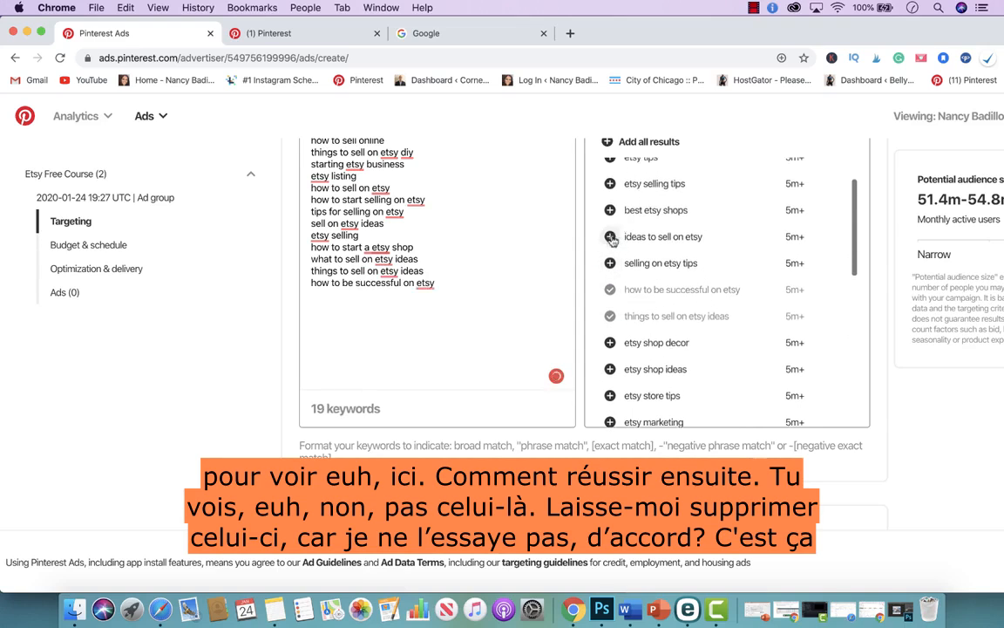
click(610, 225)
click(610, 199)
Remove the keyword "best etsy shops" from the end of the ad group's keyword list.
scroll(633, 201, up, 1)
scroll(633, 201, up, 1)
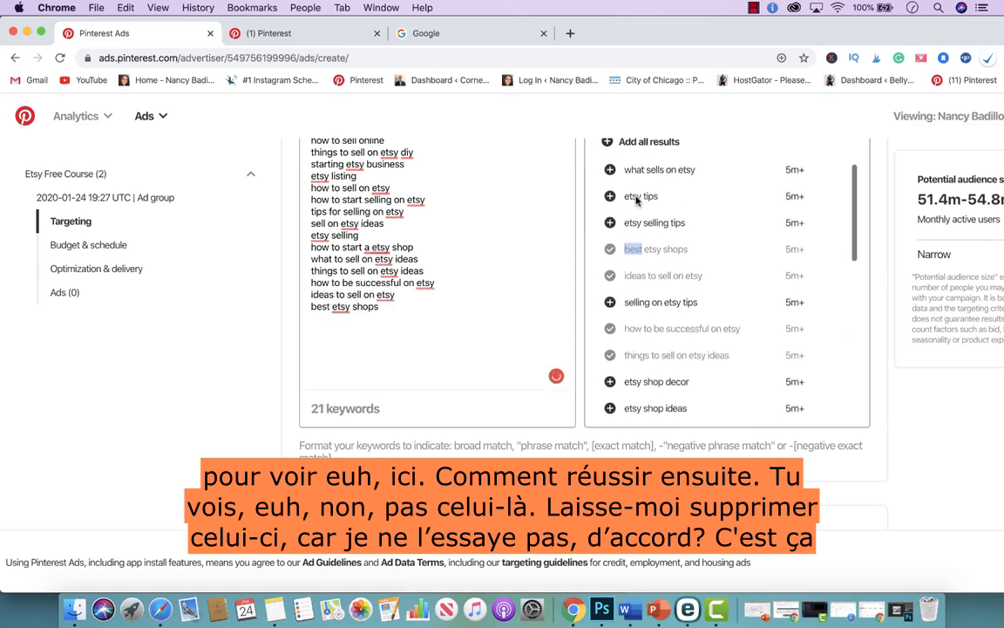
drag(386, 308, 309, 306)
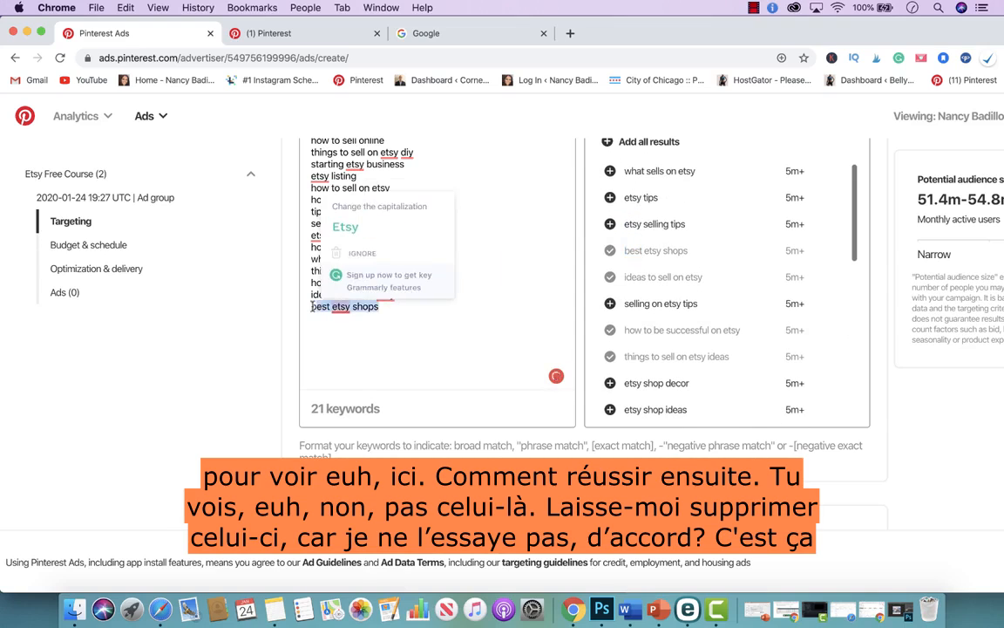
key(BackSpace)
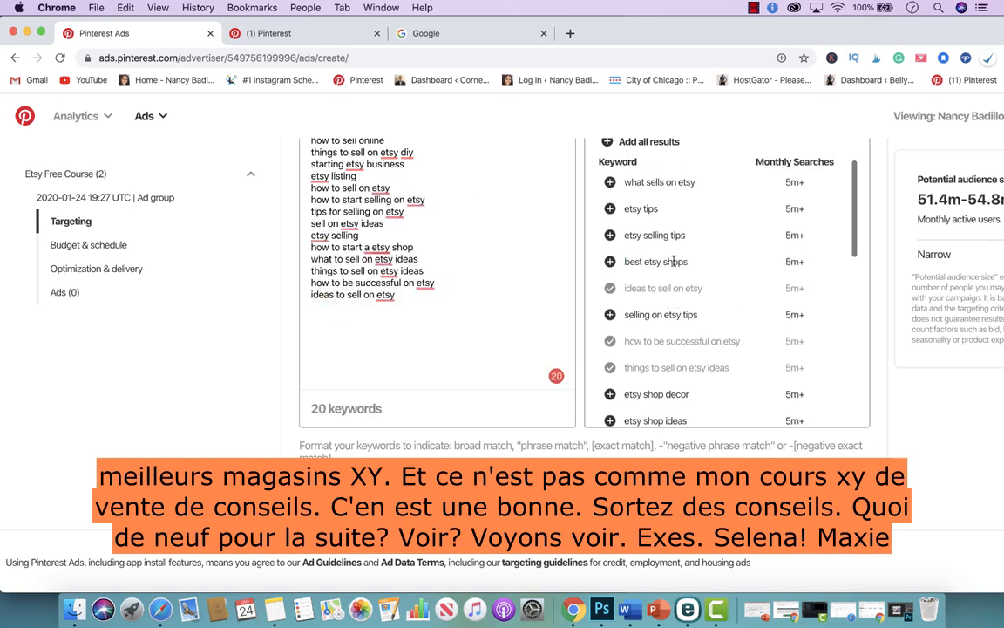
Add the keywords "etsy selling tips", "etsy tips", "what sells on etsy" and "etsy selling on" to the keyword list.
click(609, 235)
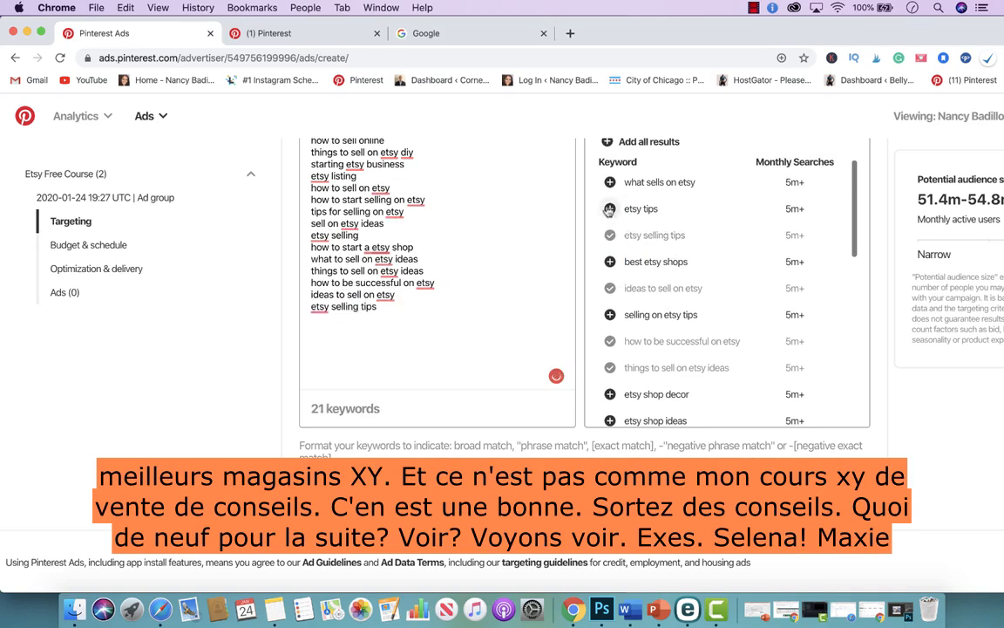
click(610, 210)
click(610, 185)
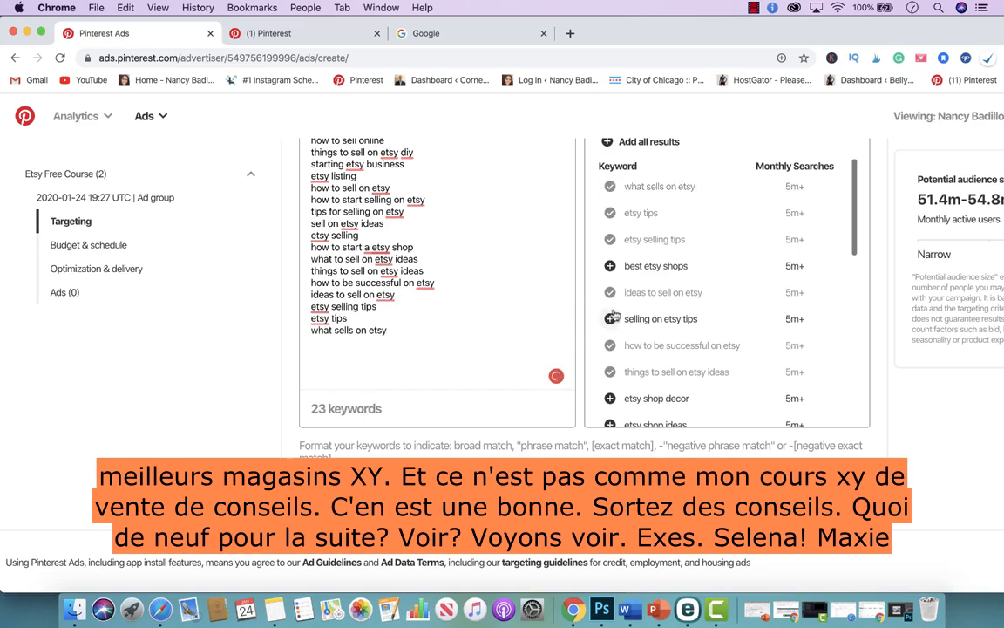
scroll(611, 316, down, 5)
scroll(613, 318, down, 5)
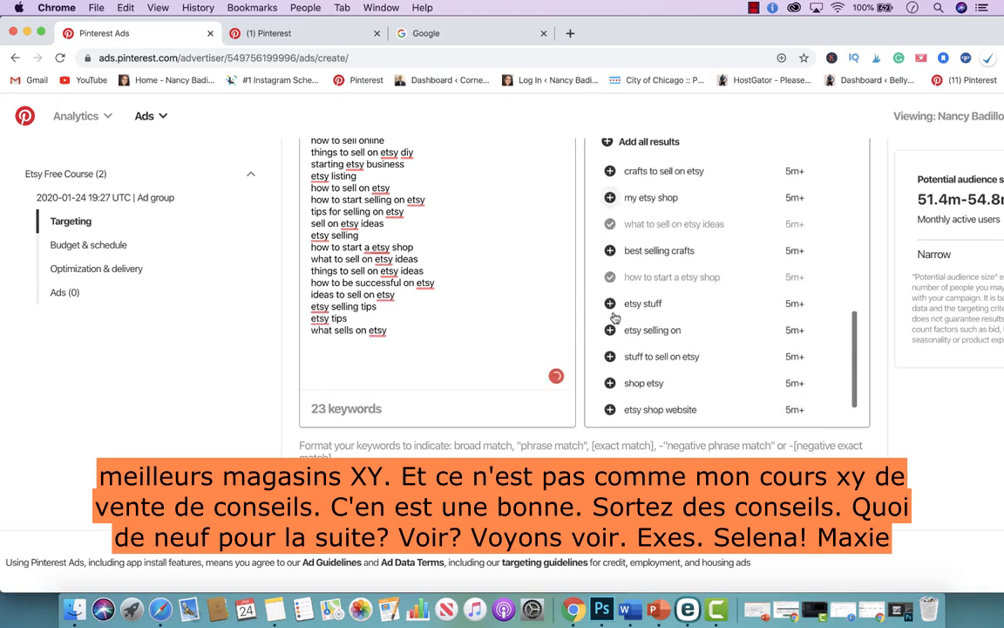
click(610, 302)
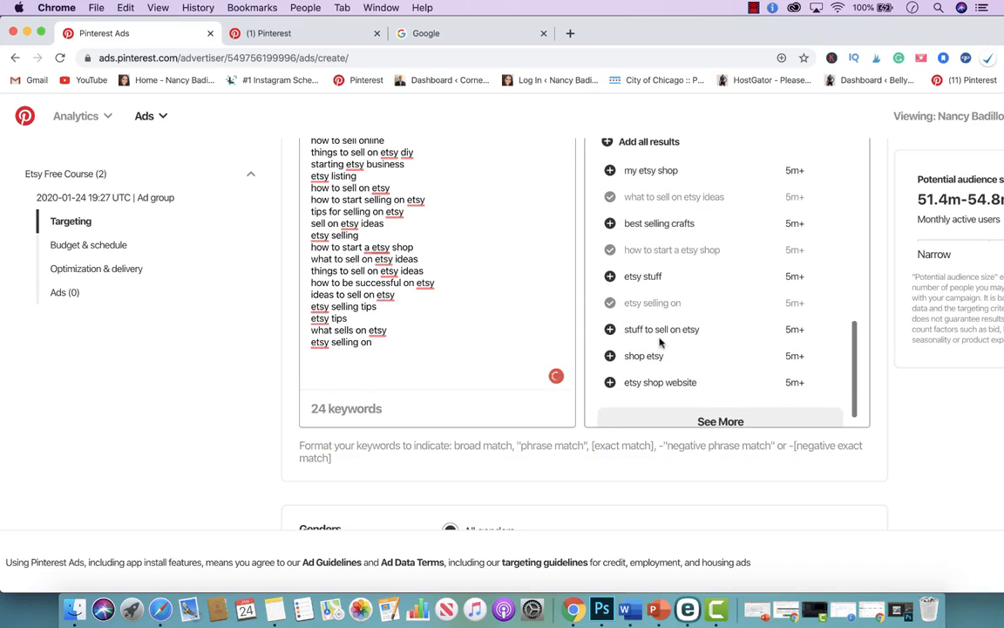
Add the suggested keyword "stuff to sell on etsy" to the ad group's keyword list.
click(612, 330)
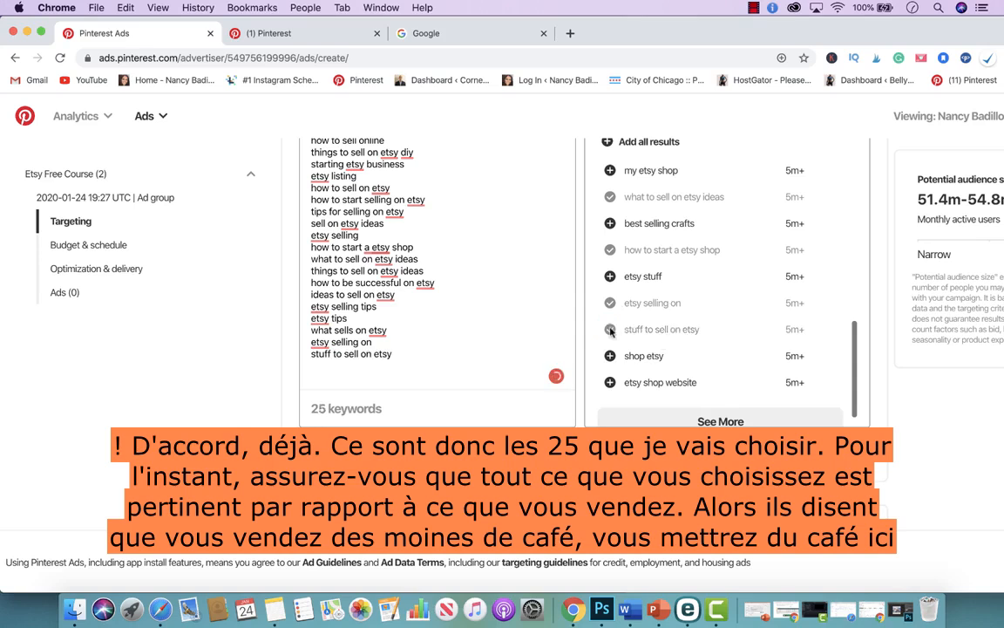
Search the related keyword suggestions for "coffee mugs" in place of the current search term.
scroll(381, 289, up, 5)
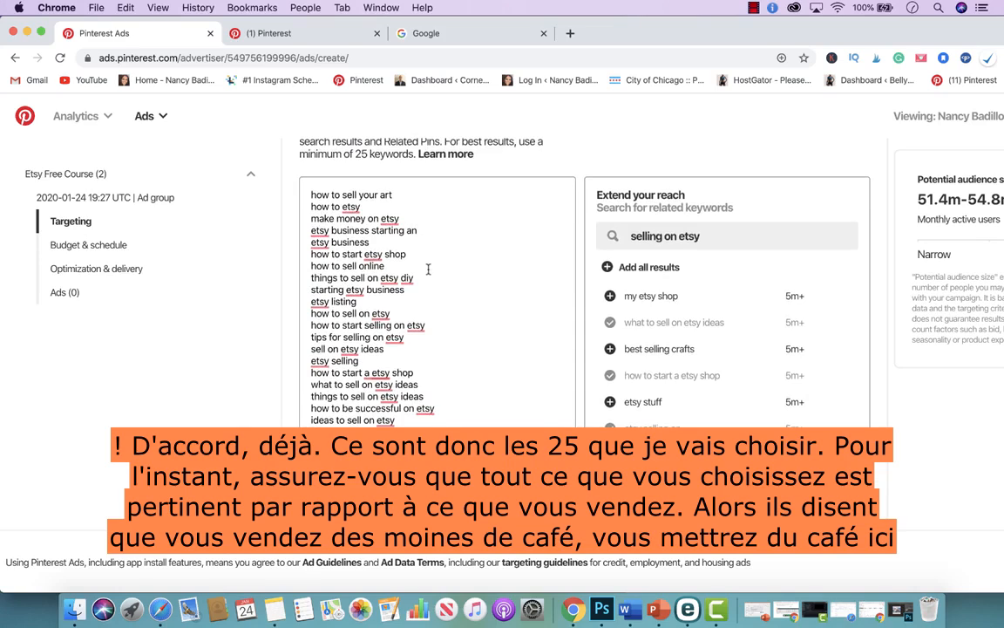
triple_click(707, 241)
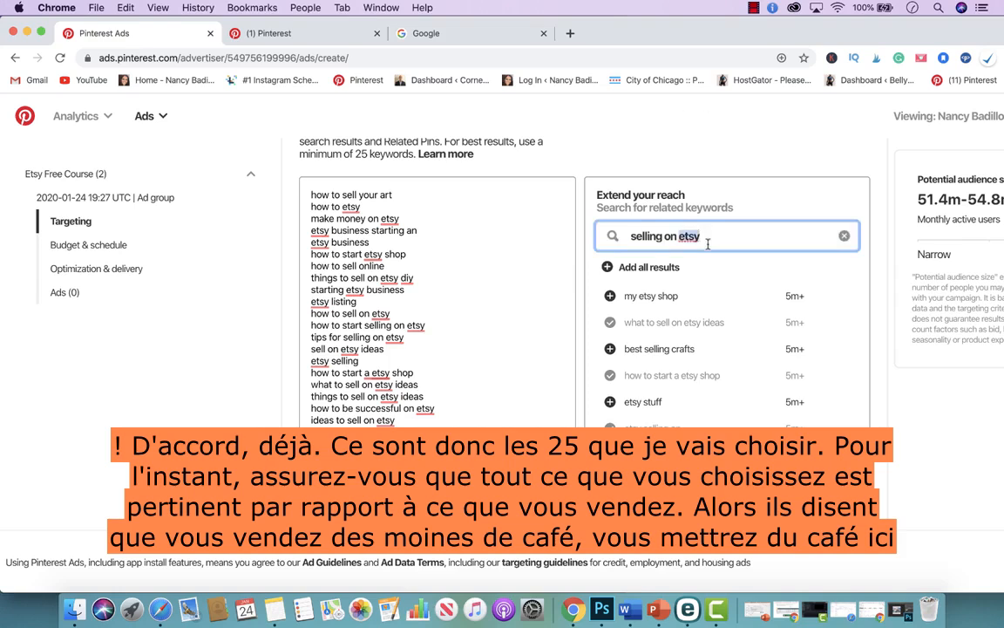
text(coffee mig)
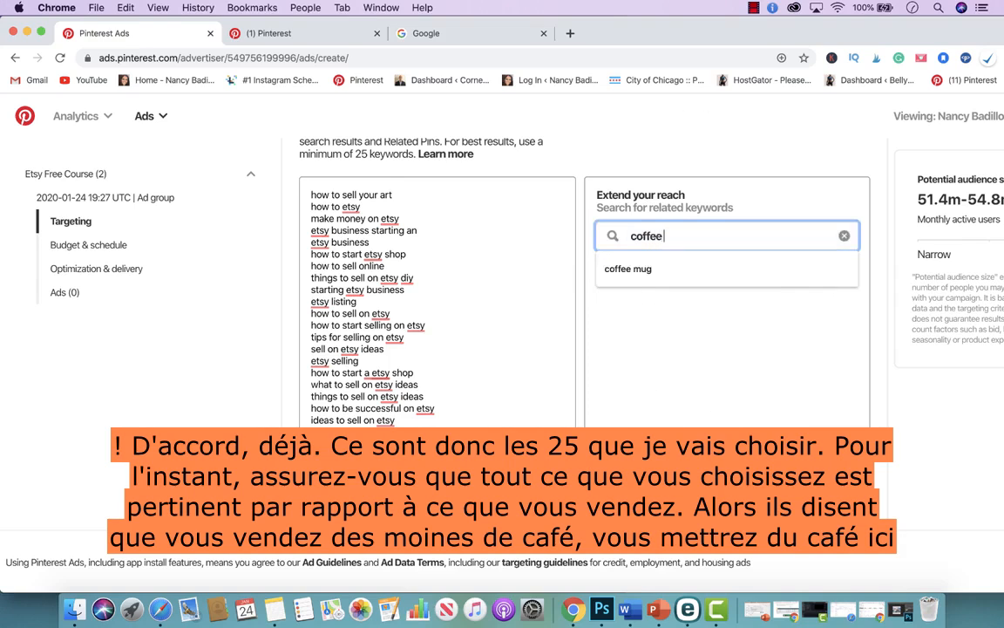
key(BackSpace)
key(BackSpace)
text(ugs)
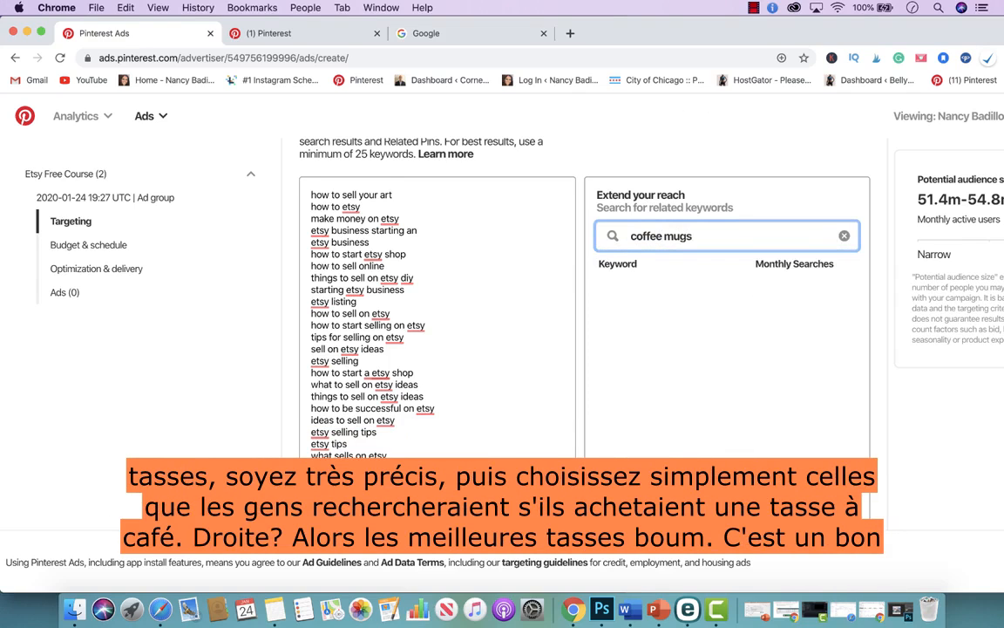
Examine the coffee mug keyword suggestions for specific and seasonal terms, and clear the related keyword search.
scroll(741, 355, down, 2)
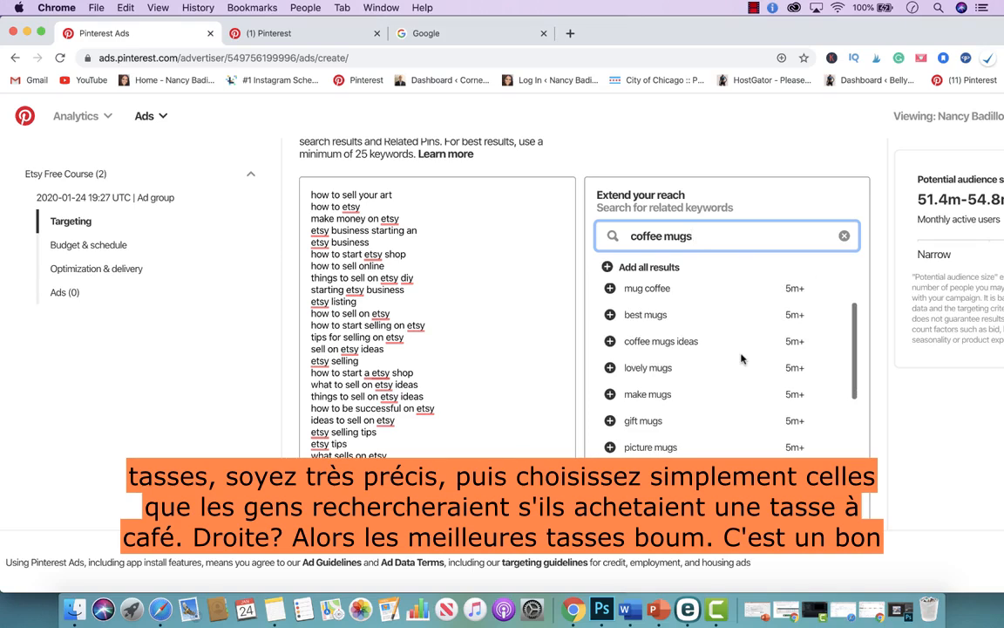
scroll(730, 353, up, 1)
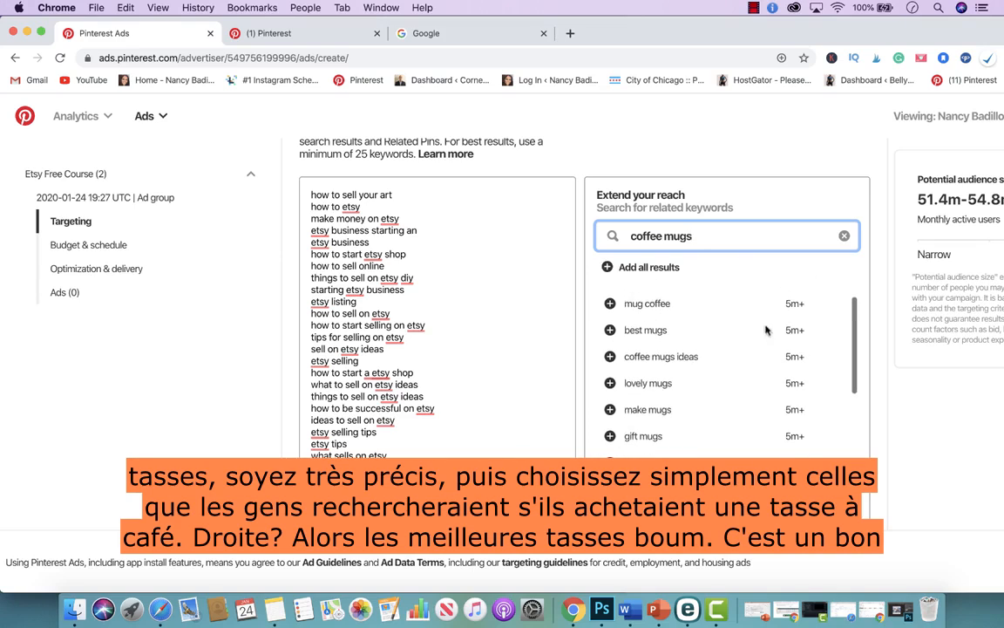
scroll(593, 344, down, 1)
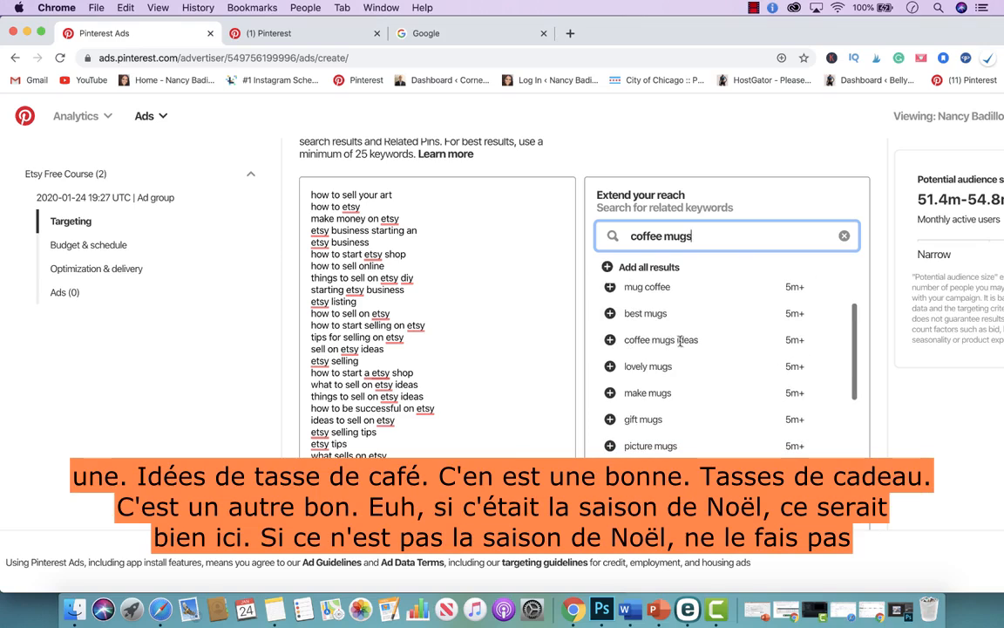
scroll(611, 374, down, 5)
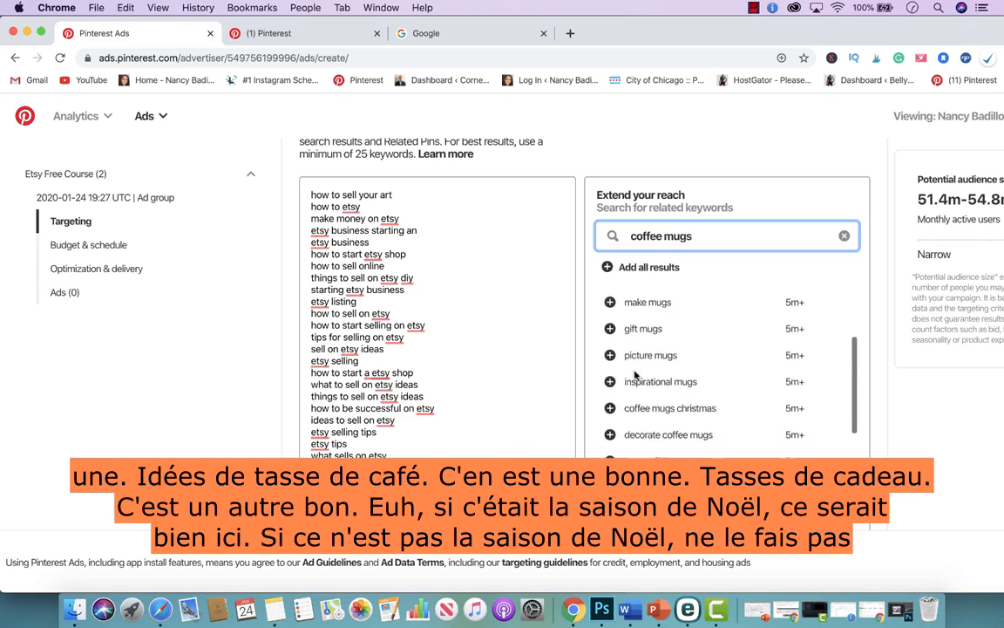
scroll(621, 380, down, 3)
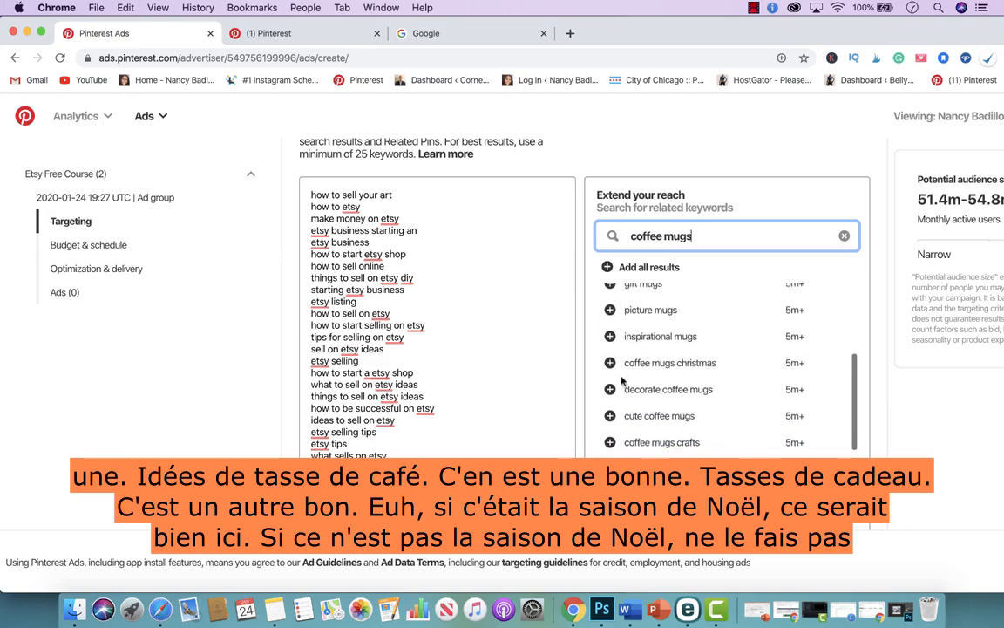
scroll(636, 370, down, 2)
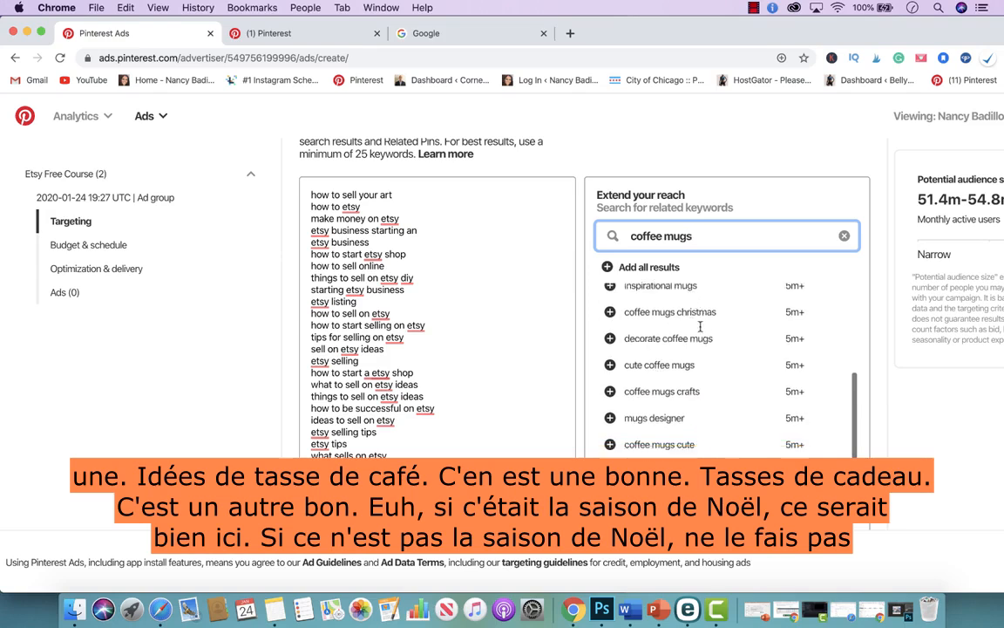
scroll(697, 326, down, 3)
scroll(703, 325, up, 2)
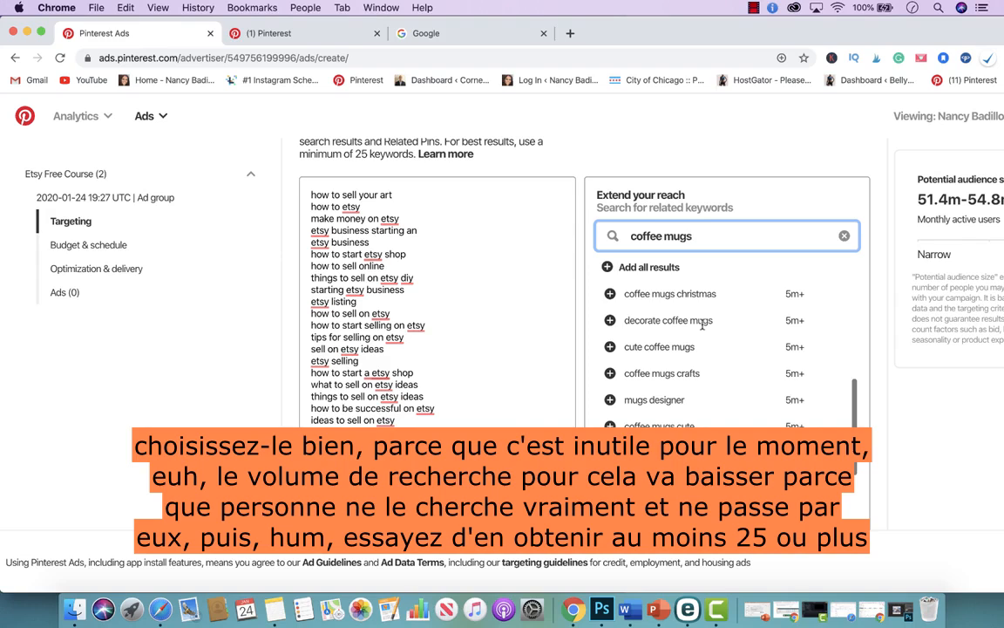
scroll(703, 324, down, 5)
scroll(702, 331, down, 3)
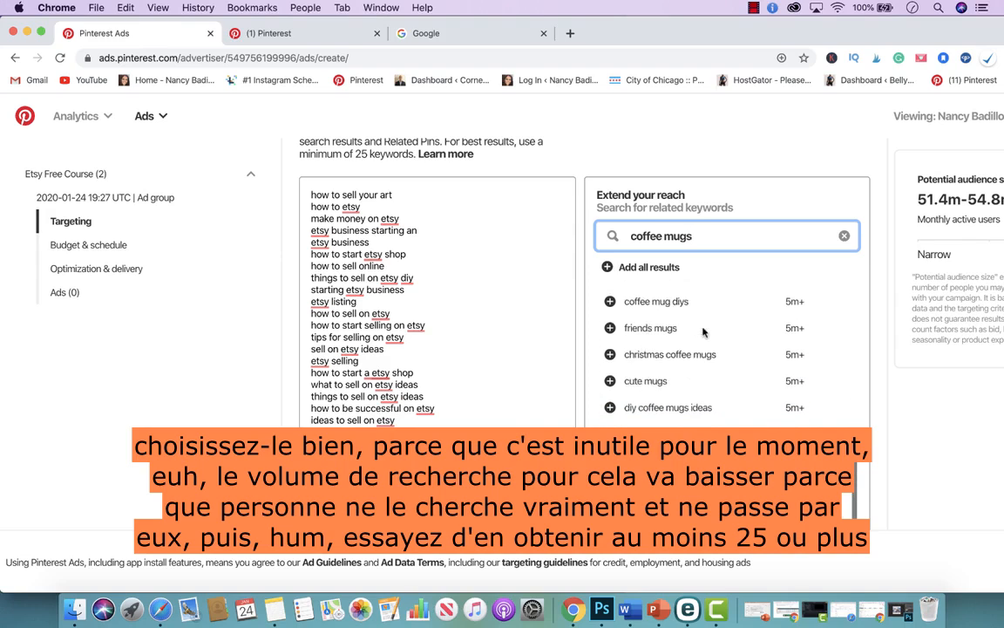
scroll(704, 352, up, 2)
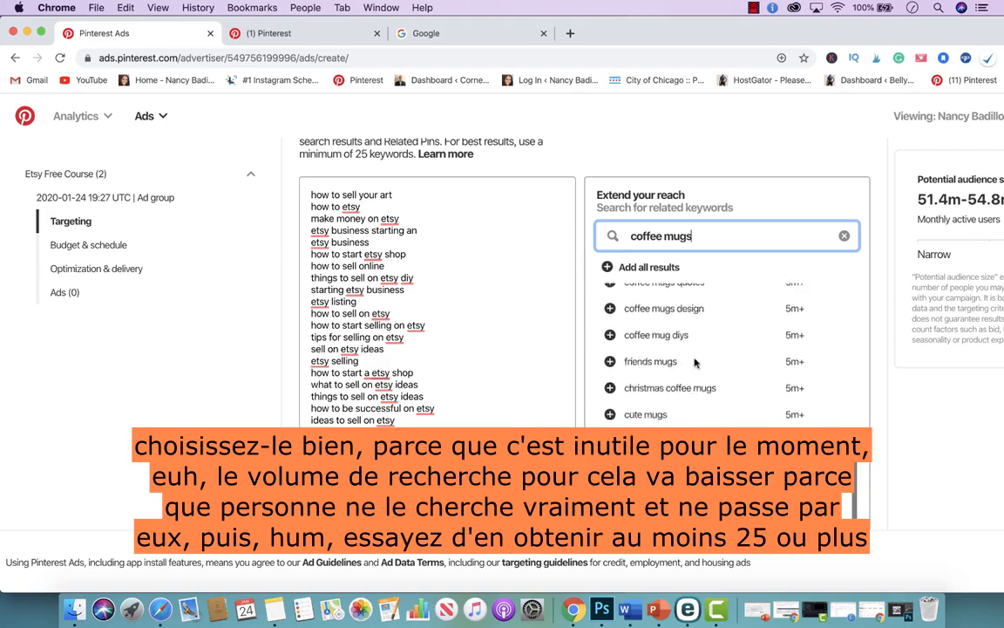
scroll(693, 358, down, 2)
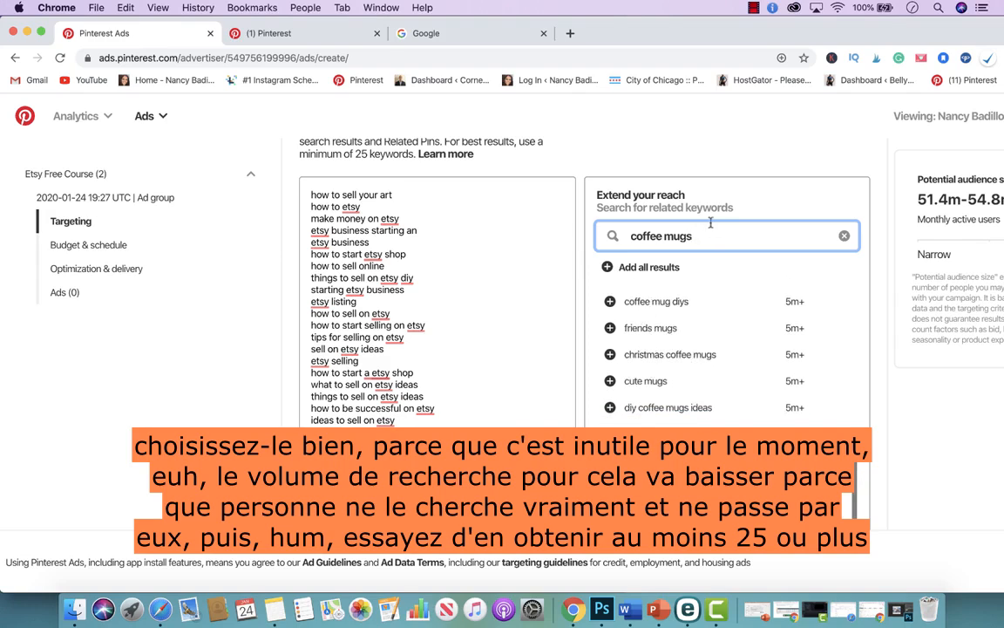
key(super+a)
key(BackSpace)
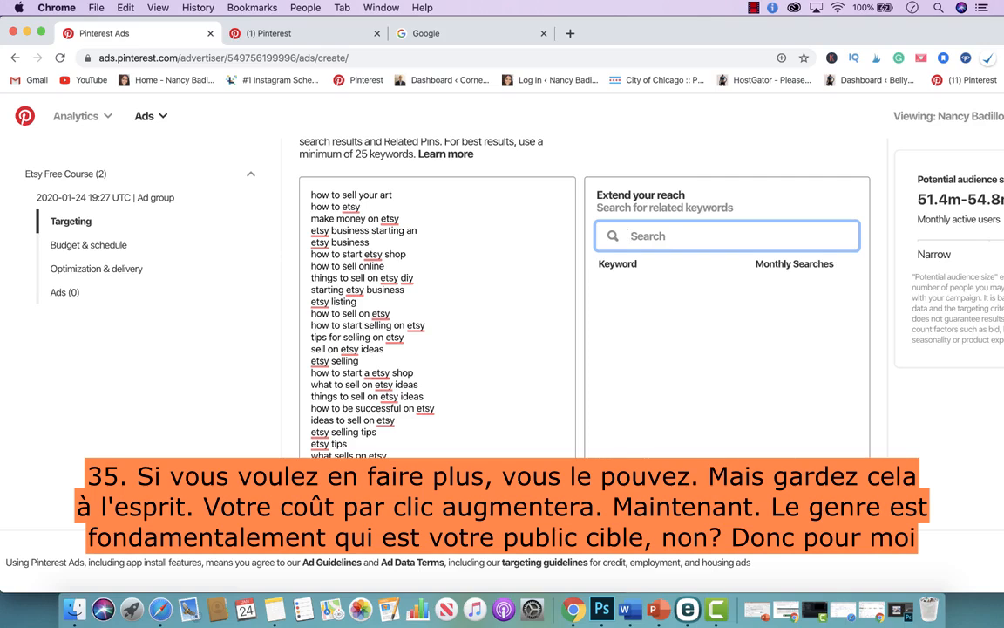
Restrict the ad group's gender targeting to Female, excluding Male and Unspecified.
scroll(658, 341, down, 10)
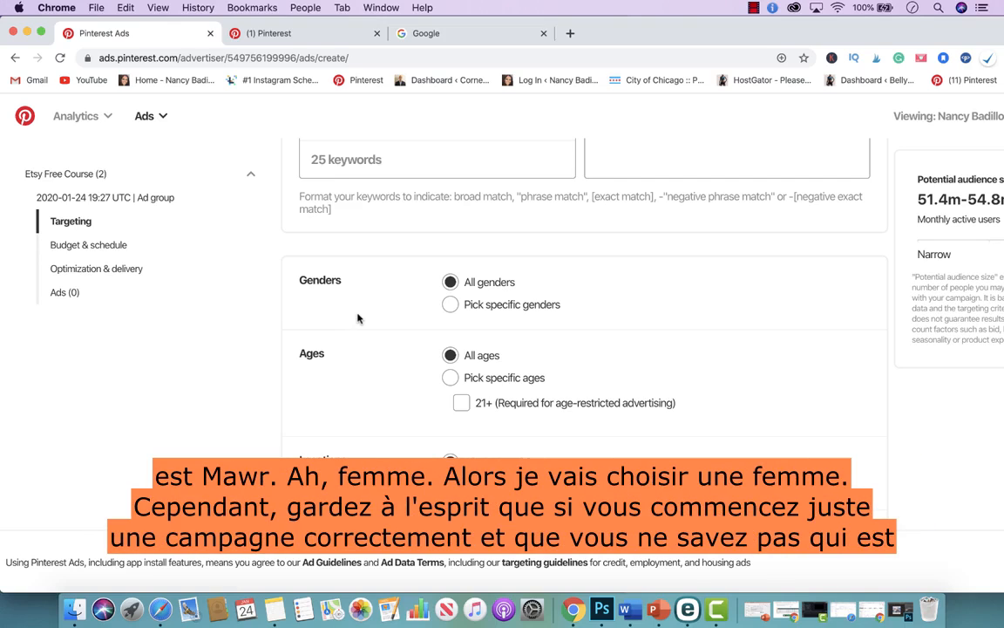
click(450, 304)
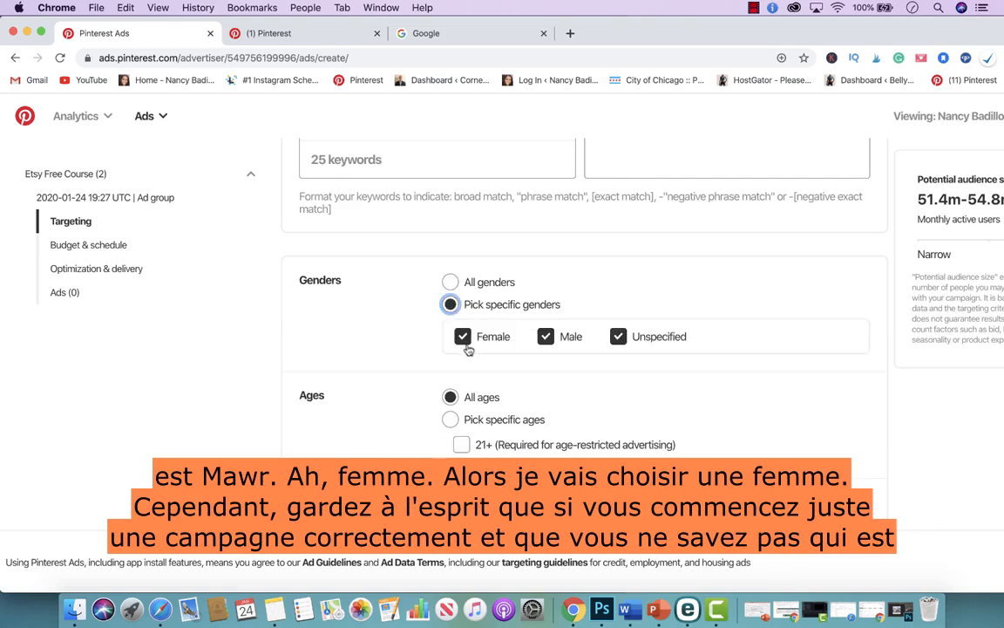
click(555, 347)
click(618, 338)
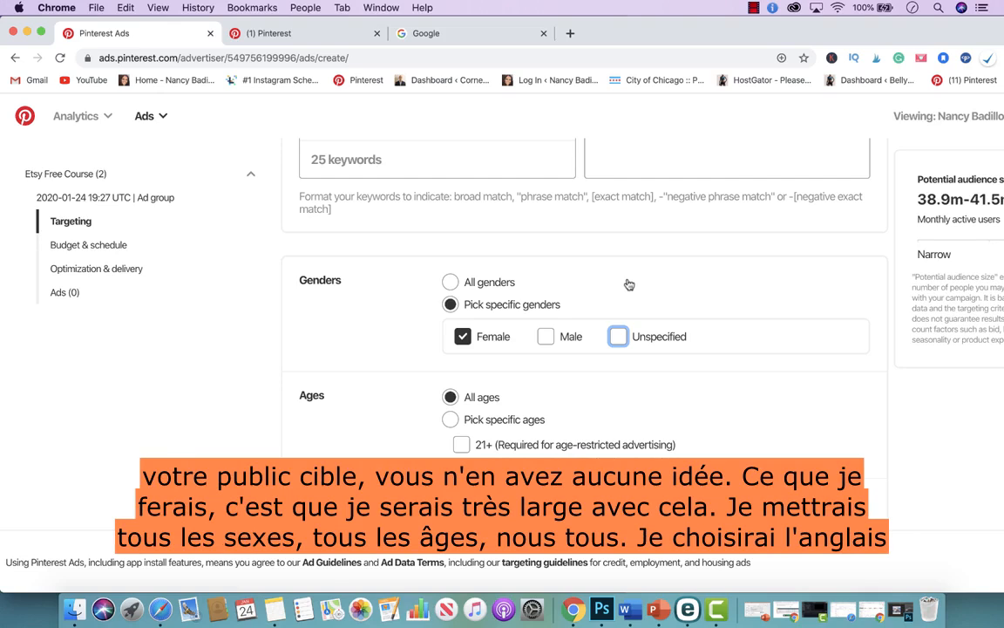
Switch language targeting to specific languages, search the languages for "english" and leave English selected.
scroll(449, 319, down, 3)
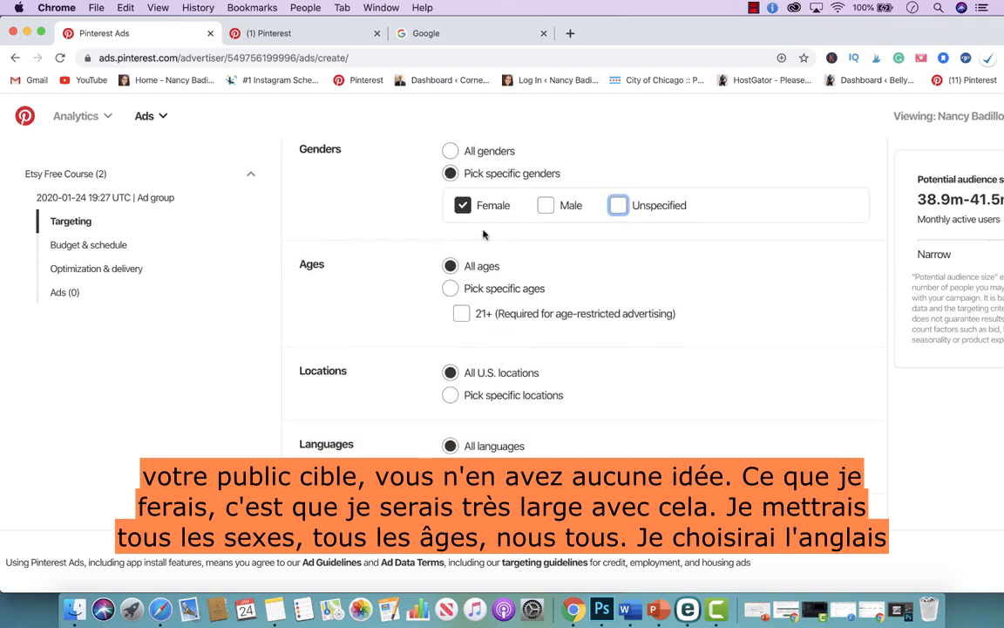
scroll(515, 270, down, 2)
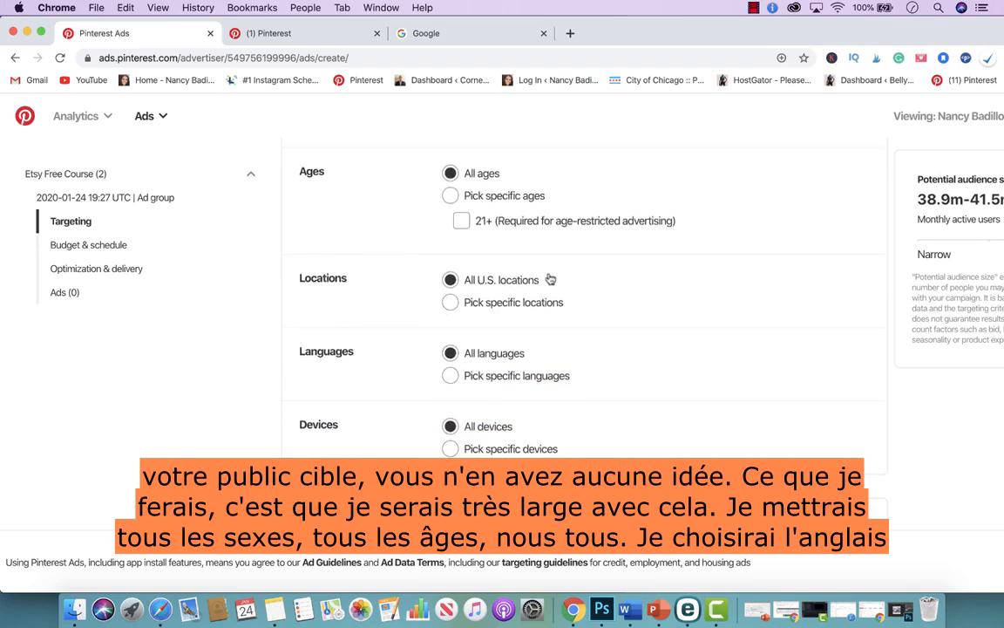
scroll(550, 279, down, 1)
click(449, 315)
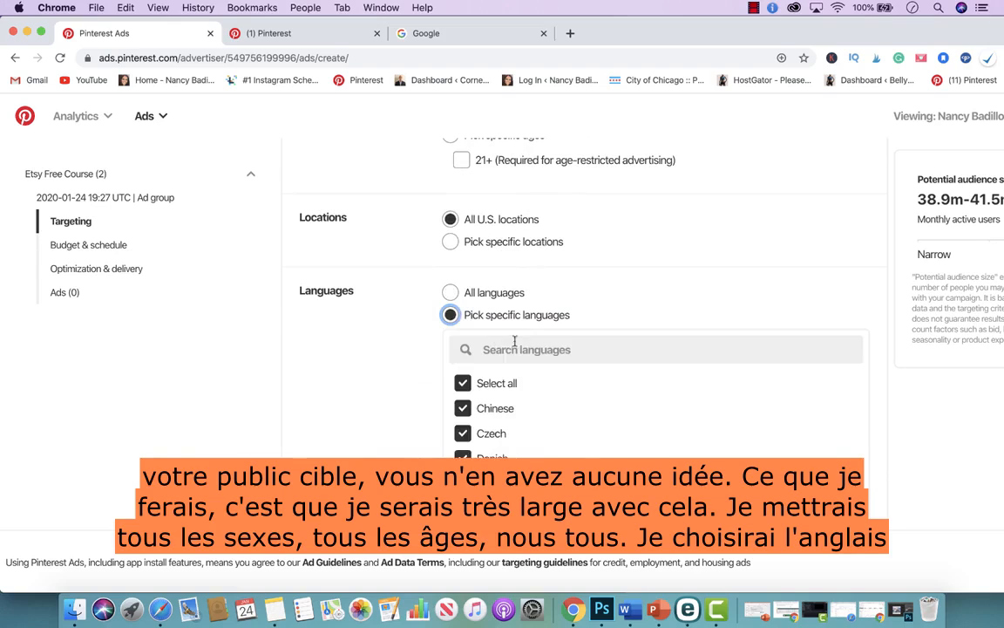
click(515, 349)
text(en)
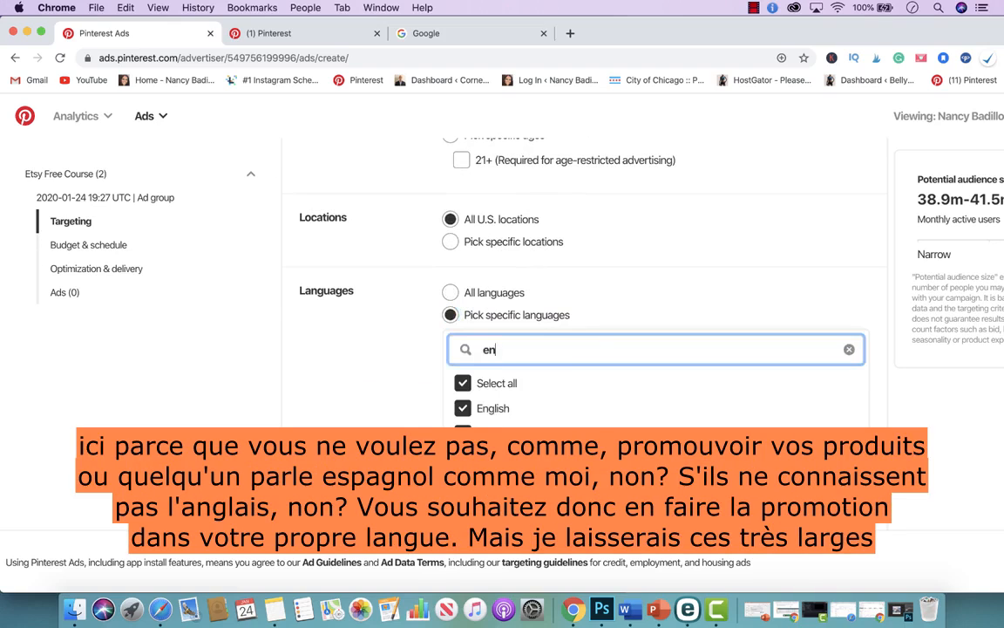
text(glish)
click(488, 407)
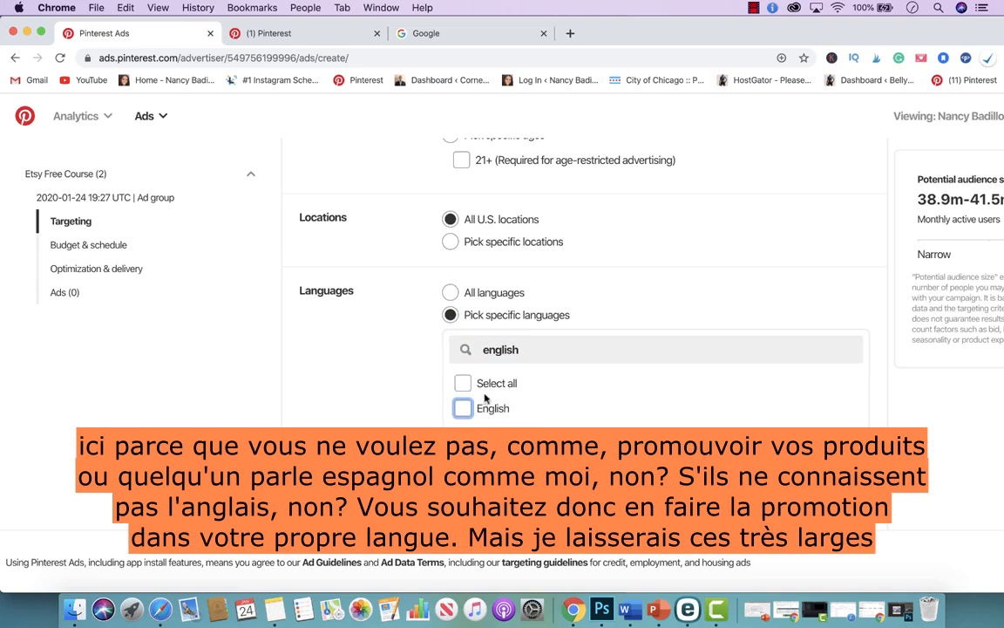
click(463, 409)
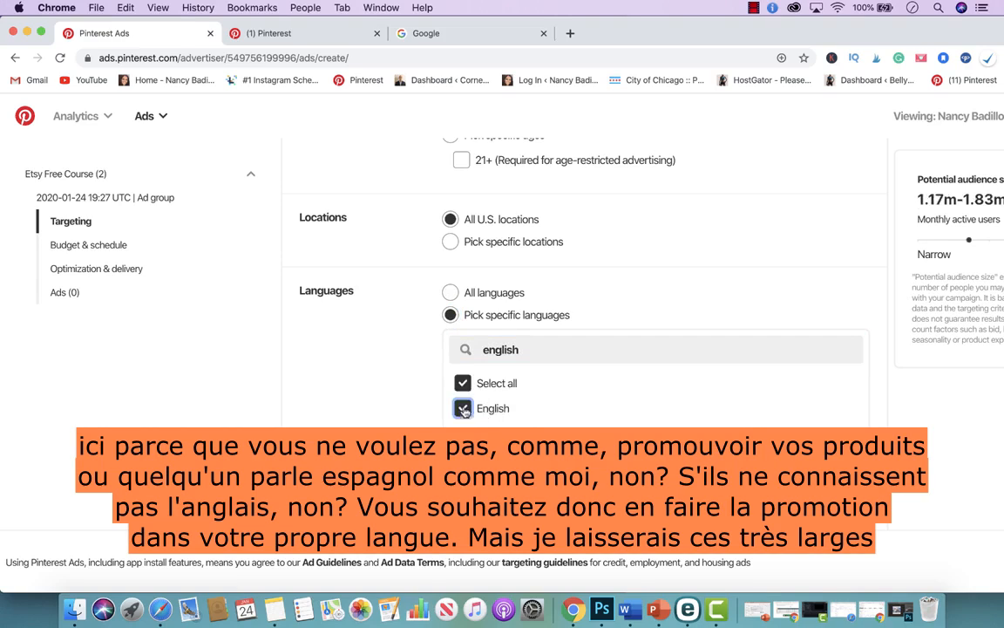
scroll(446, 297, up, 3)
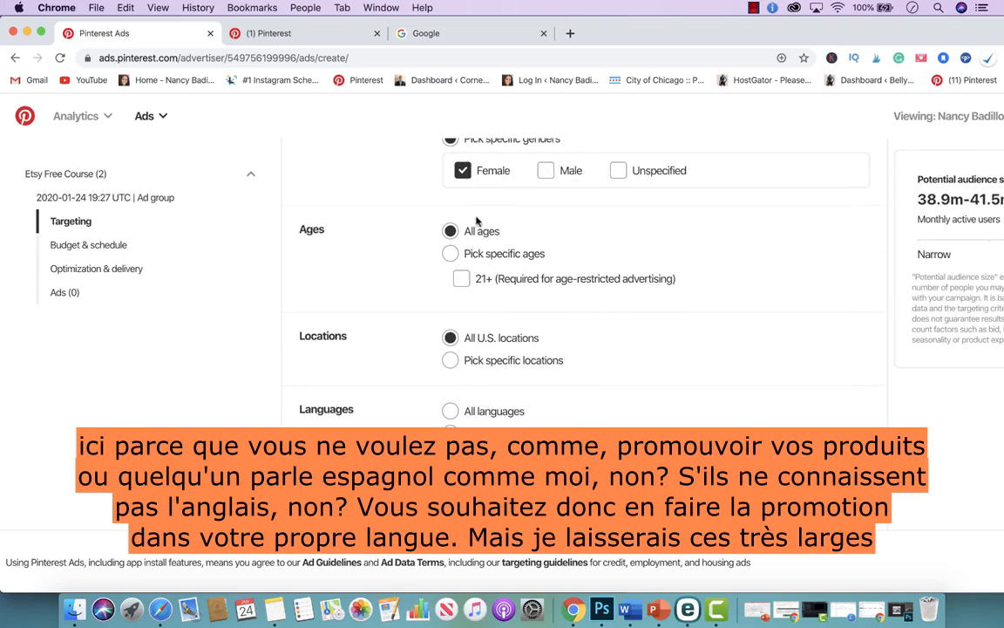
scroll(478, 218, up, 2)
scroll(502, 260, down, 5)
scroll(502, 259, down, 4)
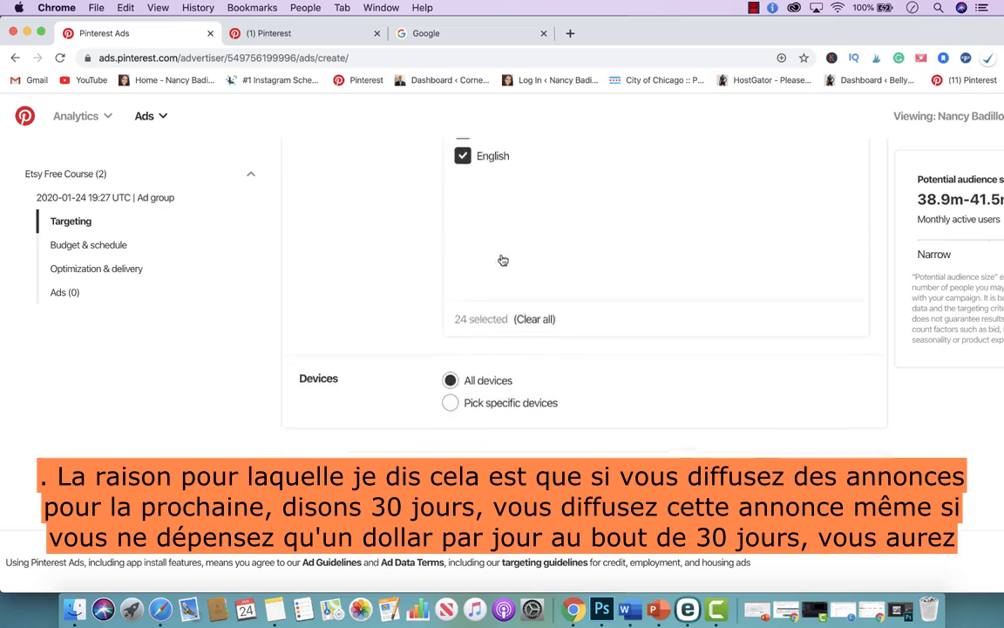
scroll(502, 260, up, 6)
scroll(502, 260, down, 1)
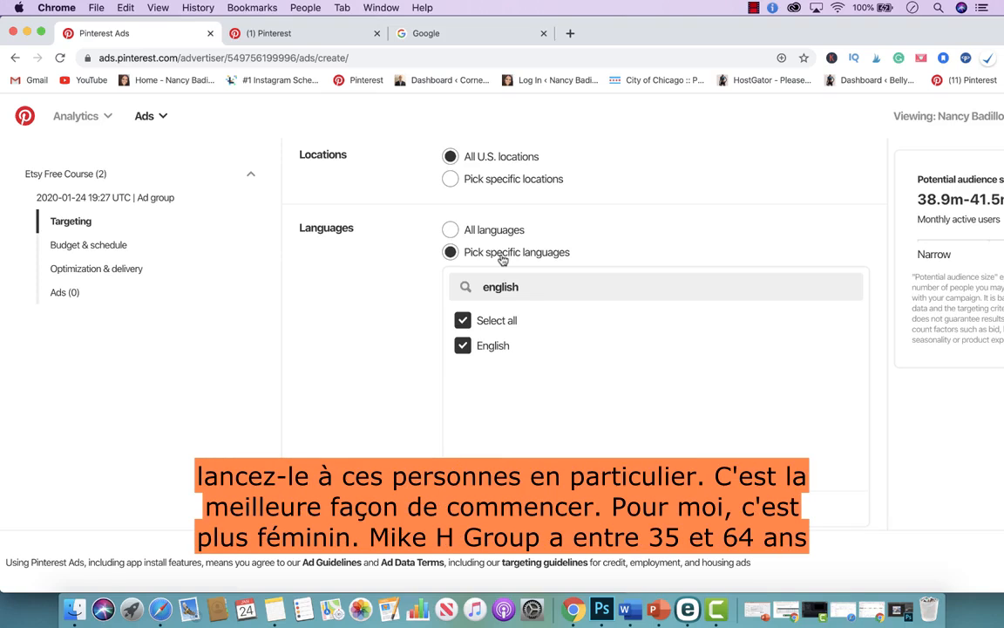
Limit the age targeting to 35-44, 45-49, 50-54 and 55-64, excluding 18-24, 25-34 and 65+.
scroll(502, 259, up, 5)
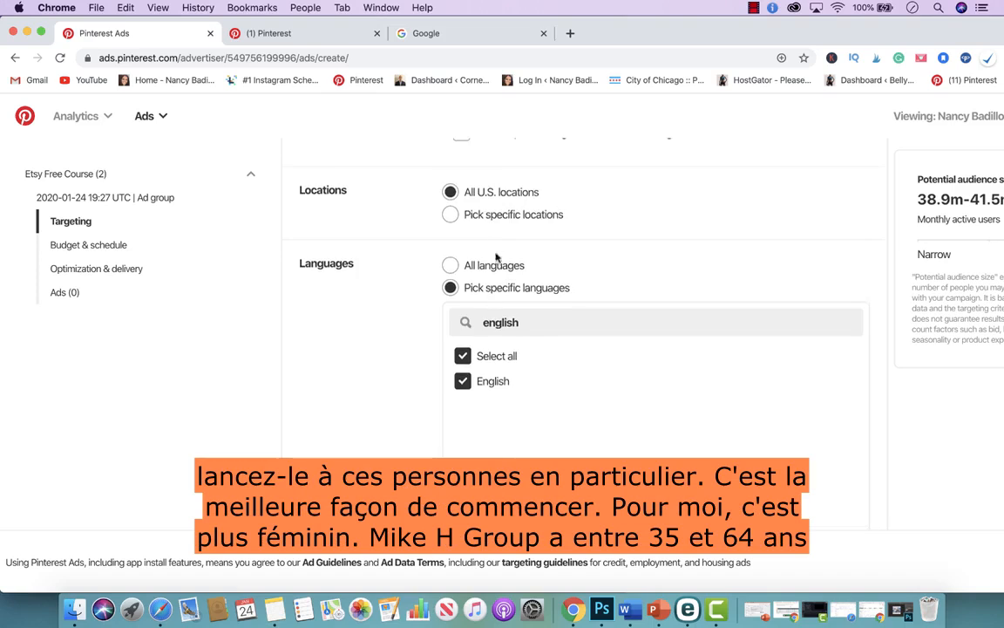
scroll(488, 244, down, 3)
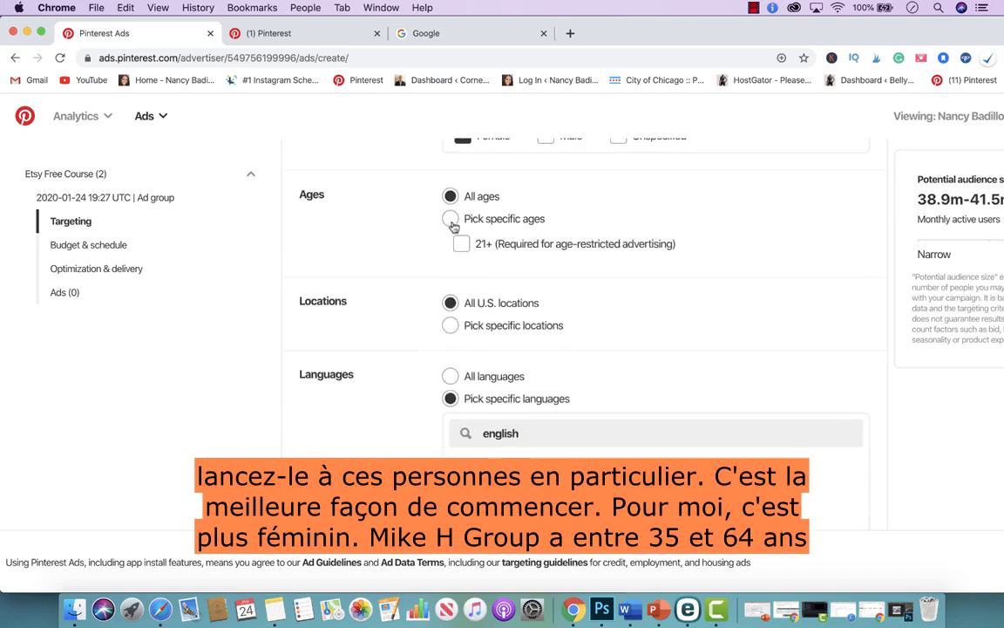
click(450, 219)
click(462, 284)
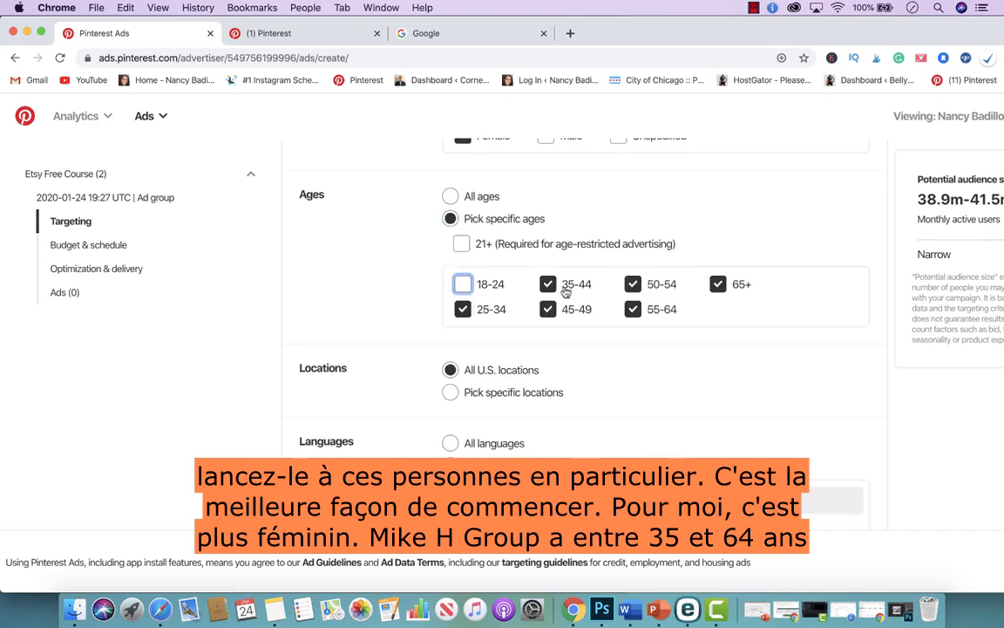
click(462, 309)
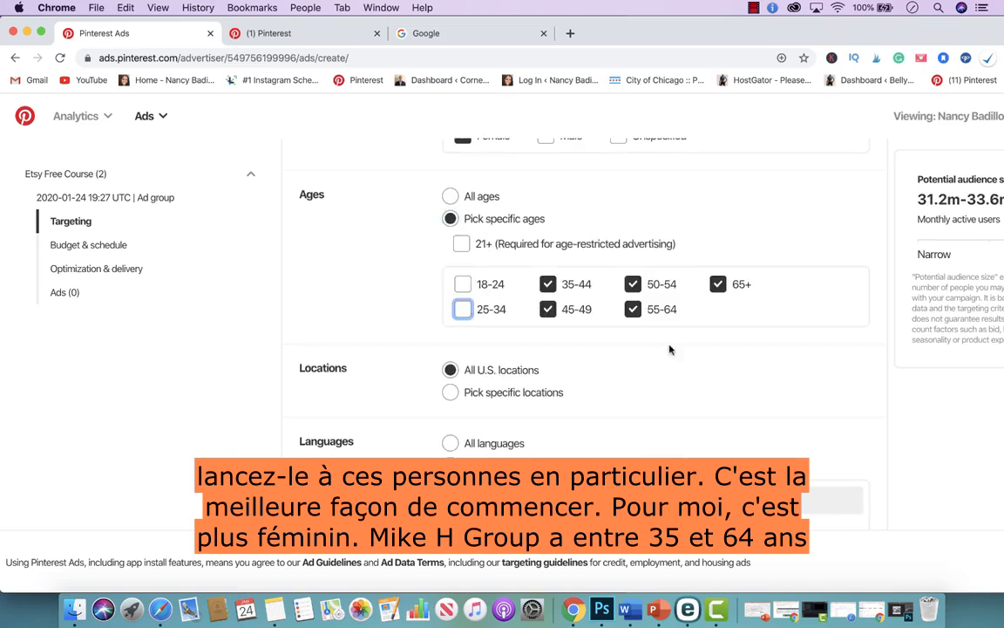
click(717, 284)
Examine the specific device options in the ad group's targeting and return the device setting to all devices.
scroll(681, 386, down, 3)
scroll(680, 383, down, 2)
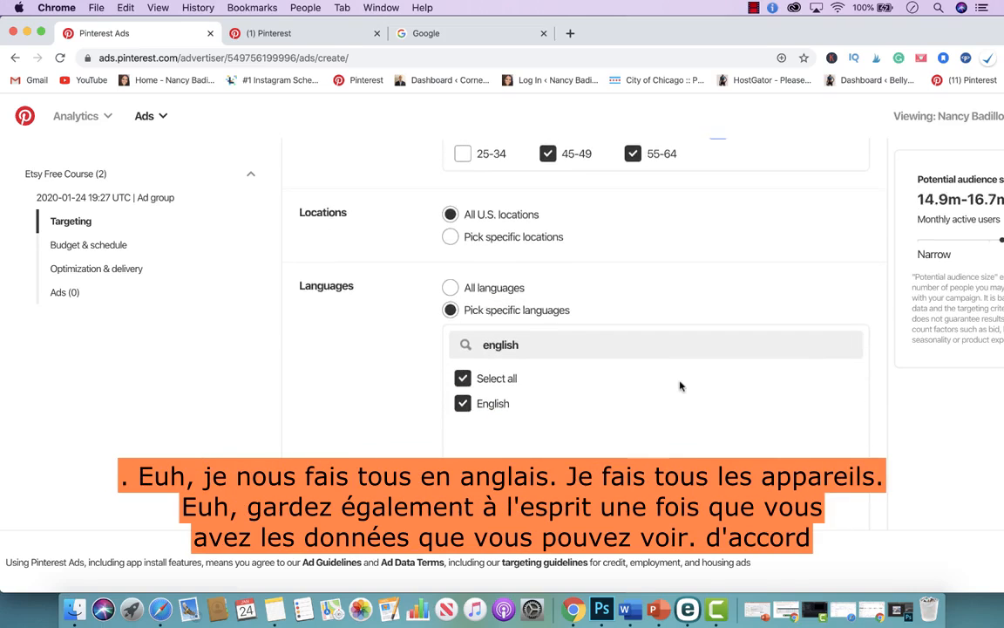
scroll(523, 261, down, 3)
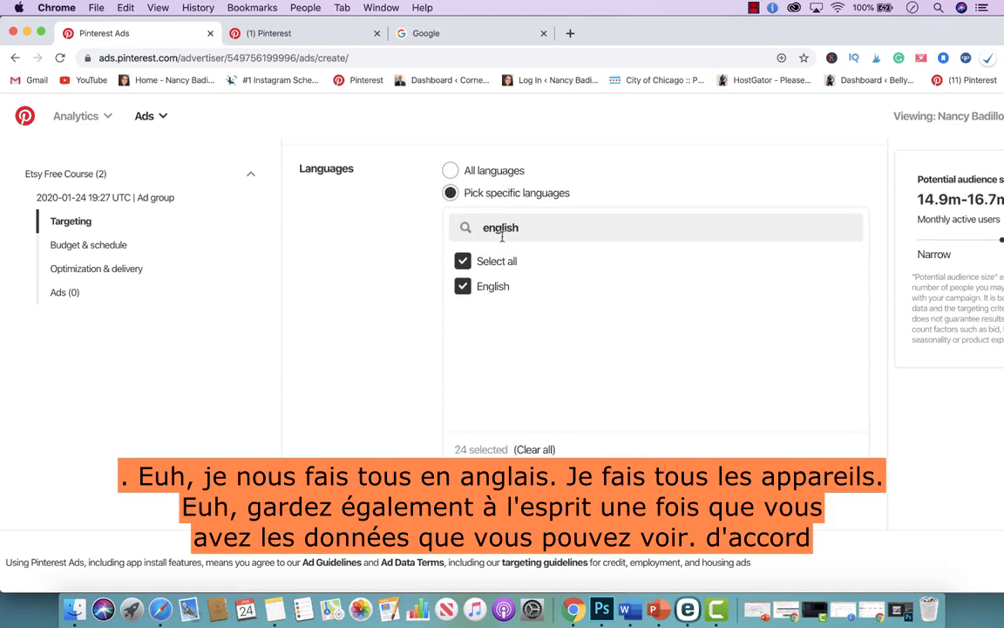
scroll(493, 292, down, 1)
scroll(493, 292, down, 5)
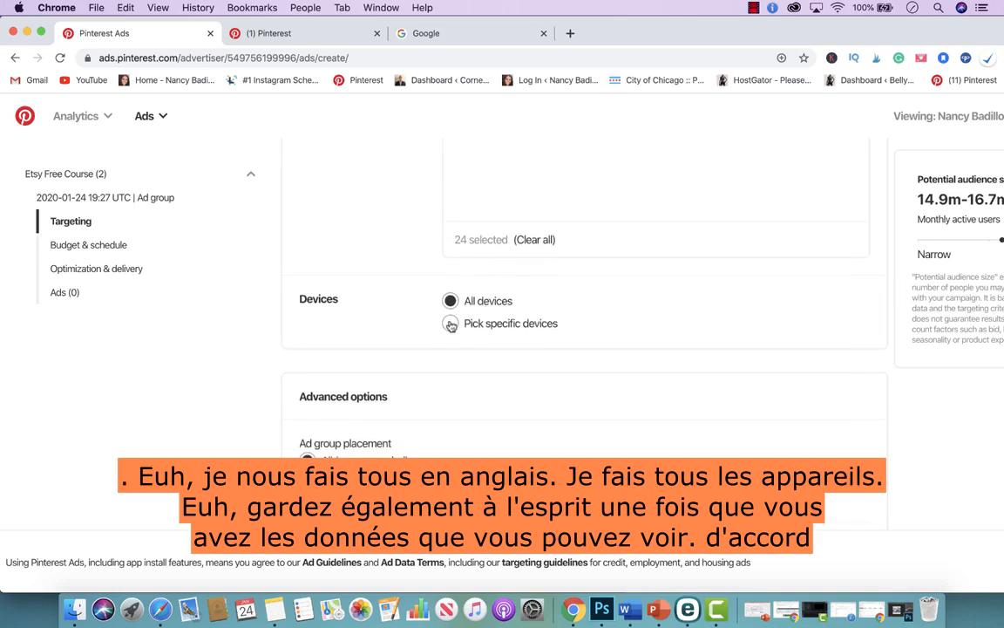
click(451, 325)
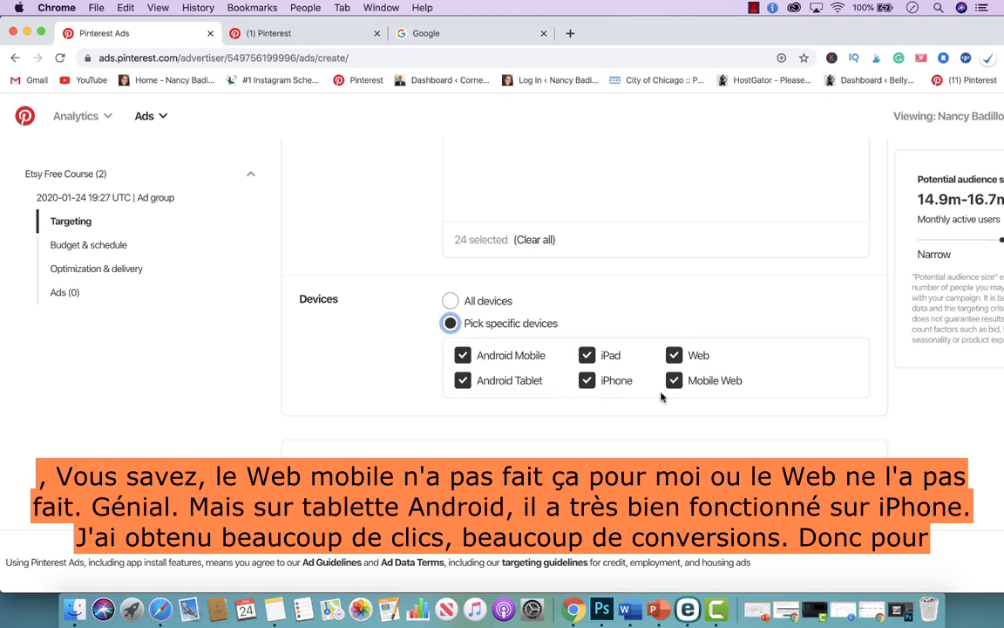
click(451, 300)
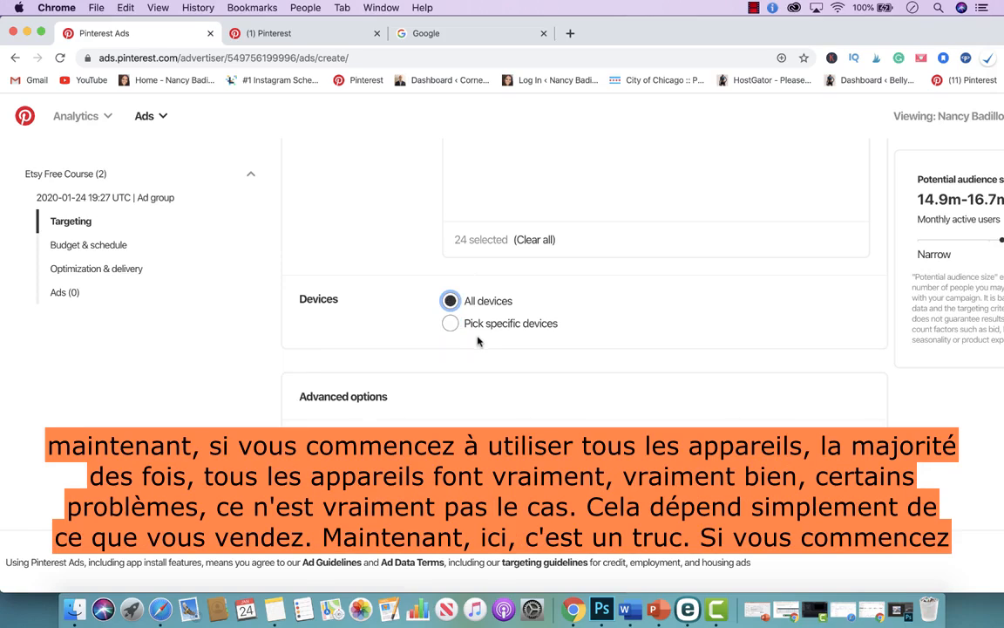
Set the ad group placement to Search and the daily budget to 5.00 USD.
scroll(432, 347, down, 4)
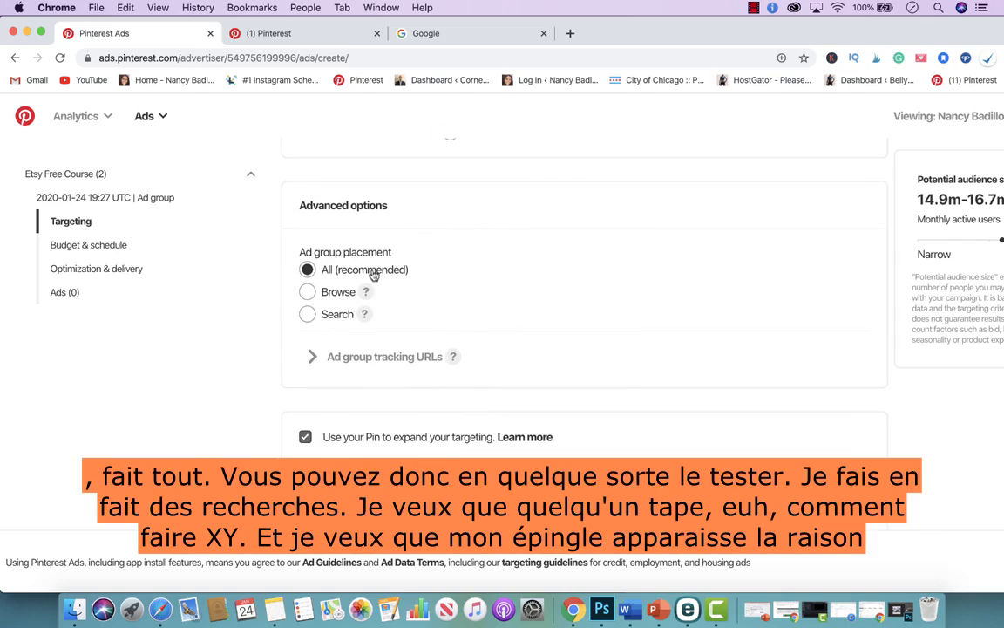
click(308, 313)
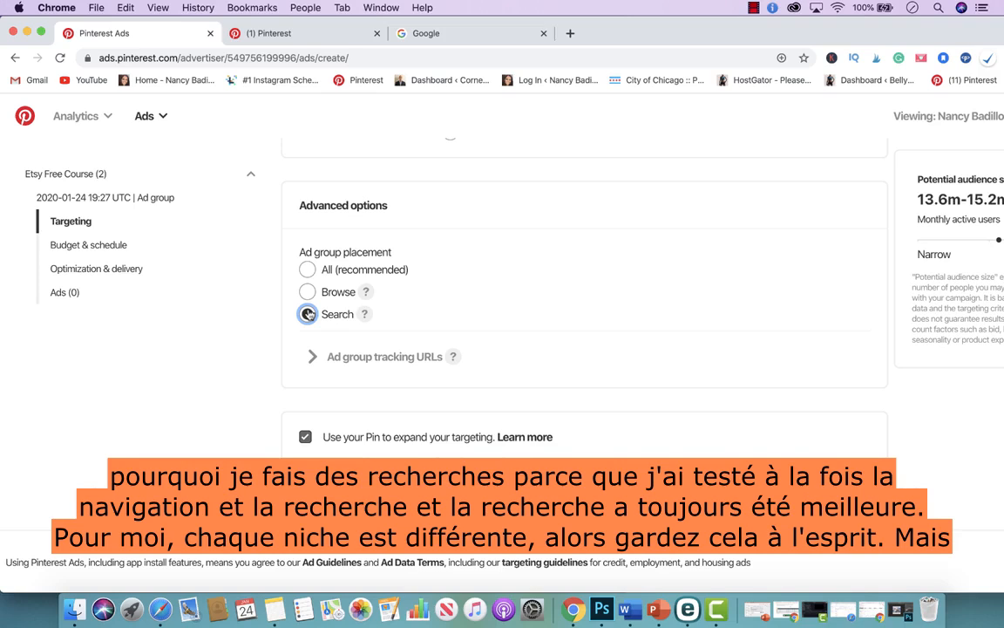
scroll(318, 353, down, 5)
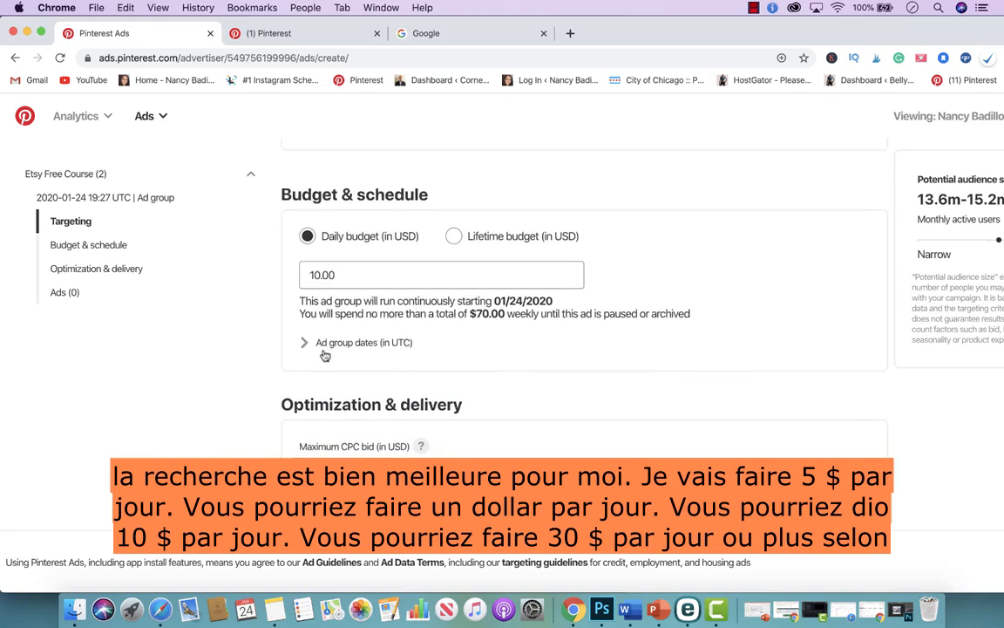
double_click(350, 276)
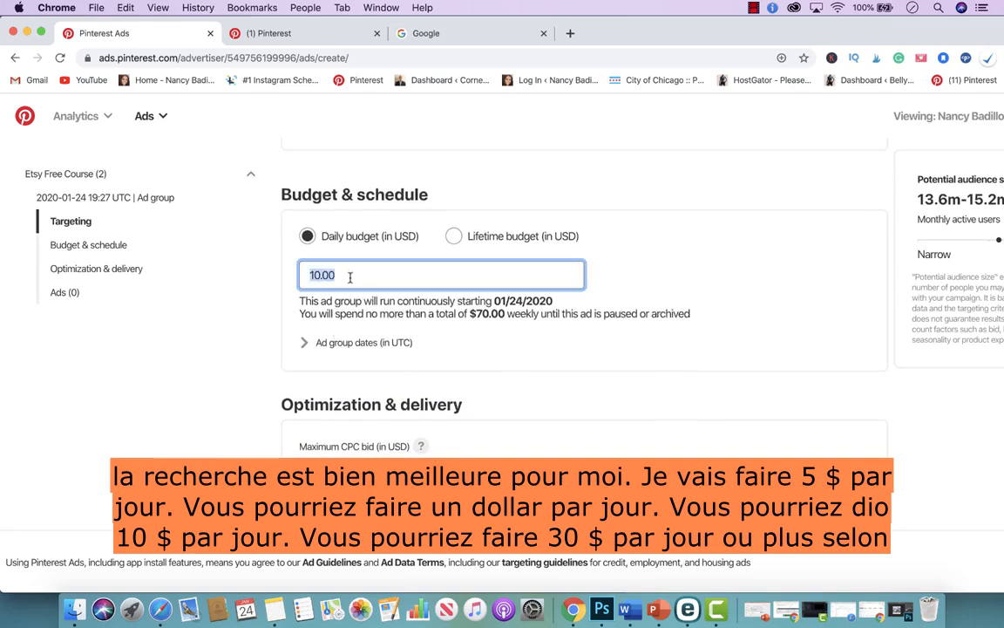
text(5.00)
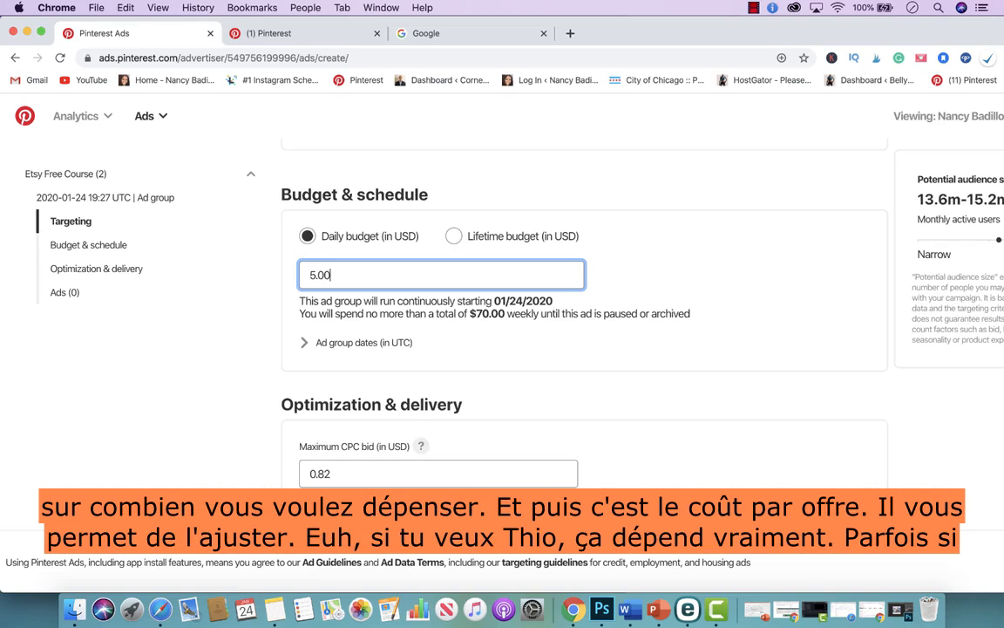
Set the ad group's maximum CPC bid to .10 USD.
scroll(406, 330, down, 3)
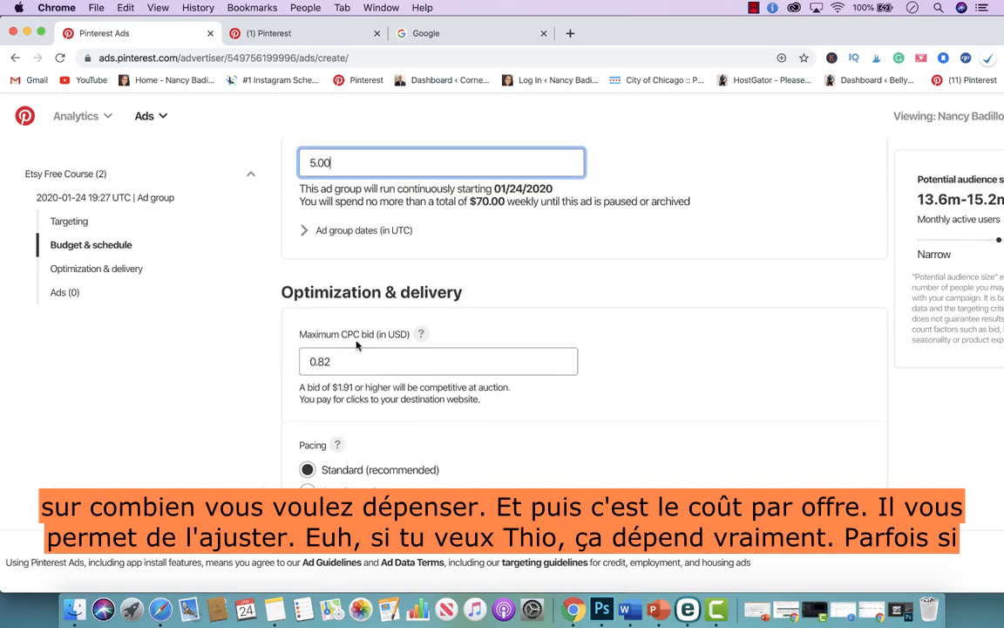
scroll(355, 353, down, 2)
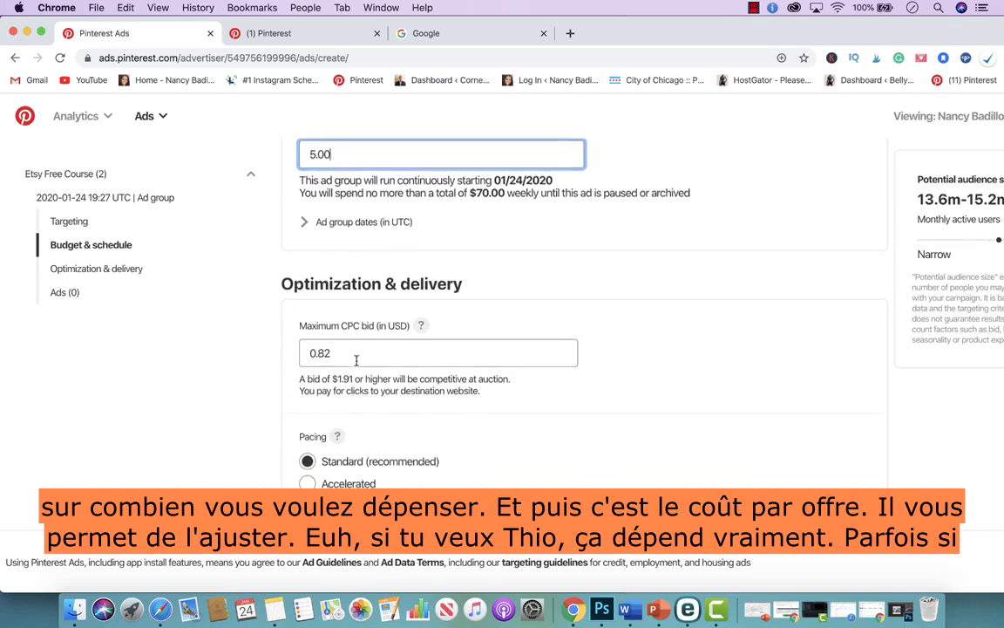
scroll(356, 360, down, 5)
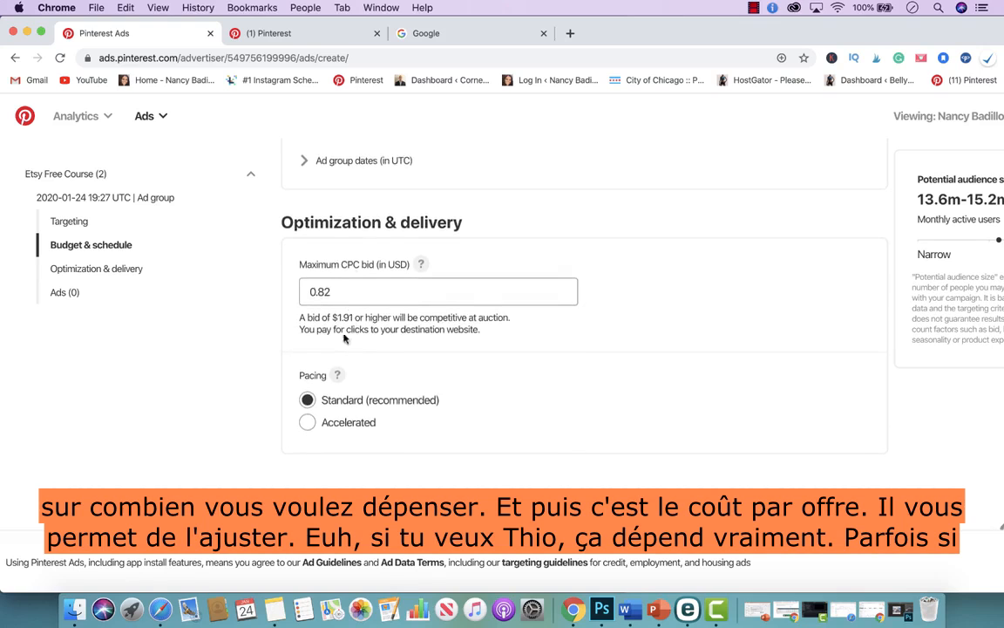
scroll(345, 359, up, 5)
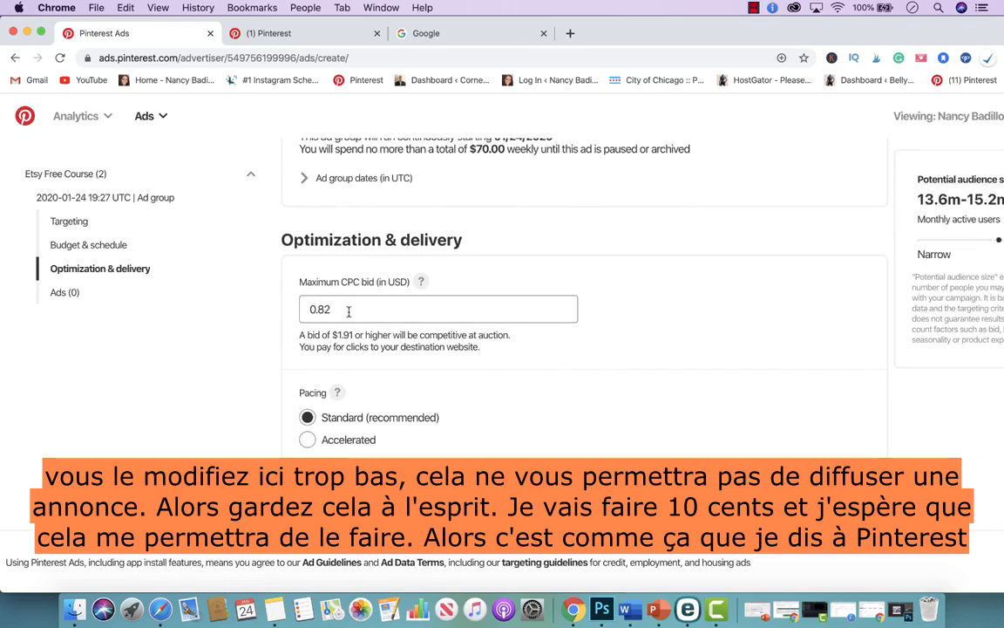
double_click(349, 309)
text(1.)
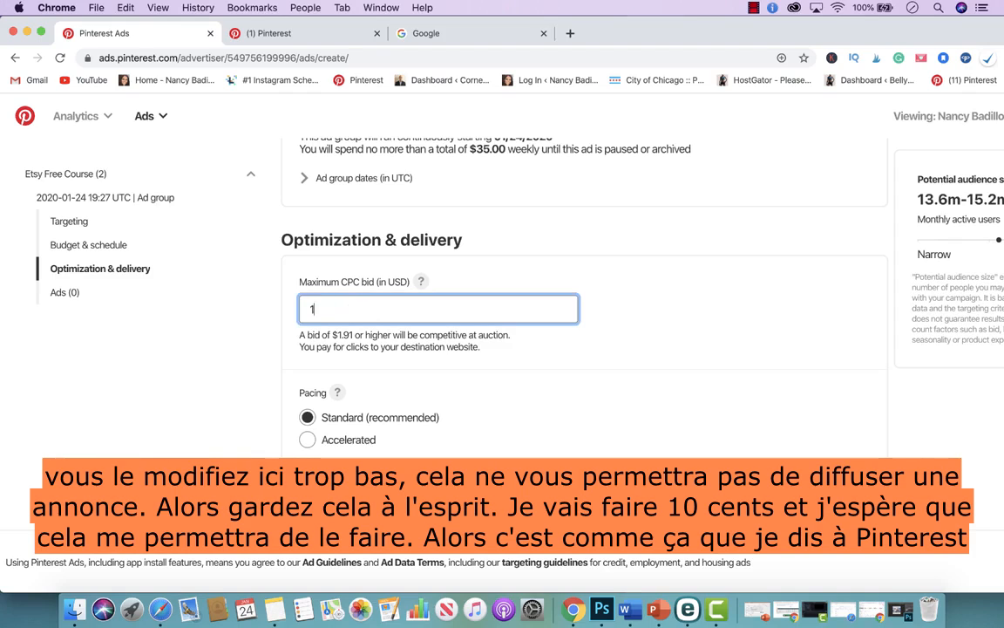
key(BackSpace)
text(.10)
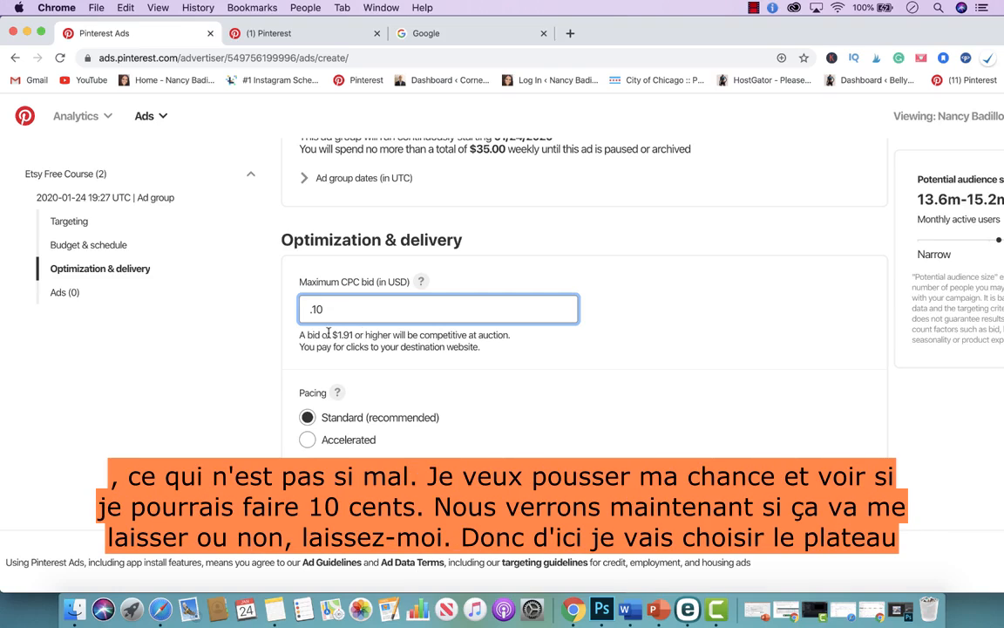
Show the eligible Pins by board and look through the boards for one suited to the Etsy course campaign.
scroll(399, 439, down, 10)
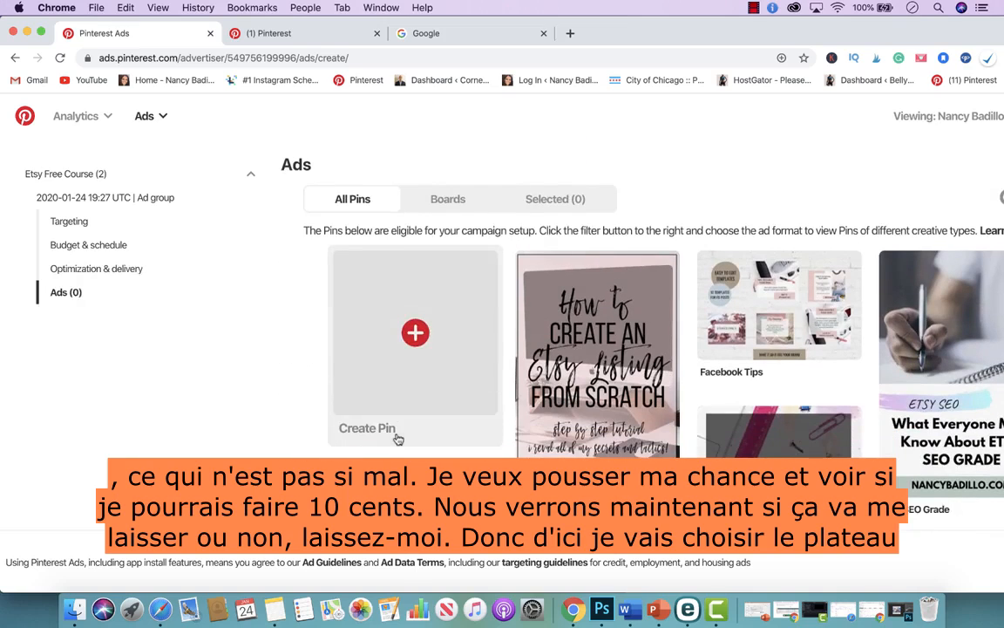
scroll(436, 349, up, 3)
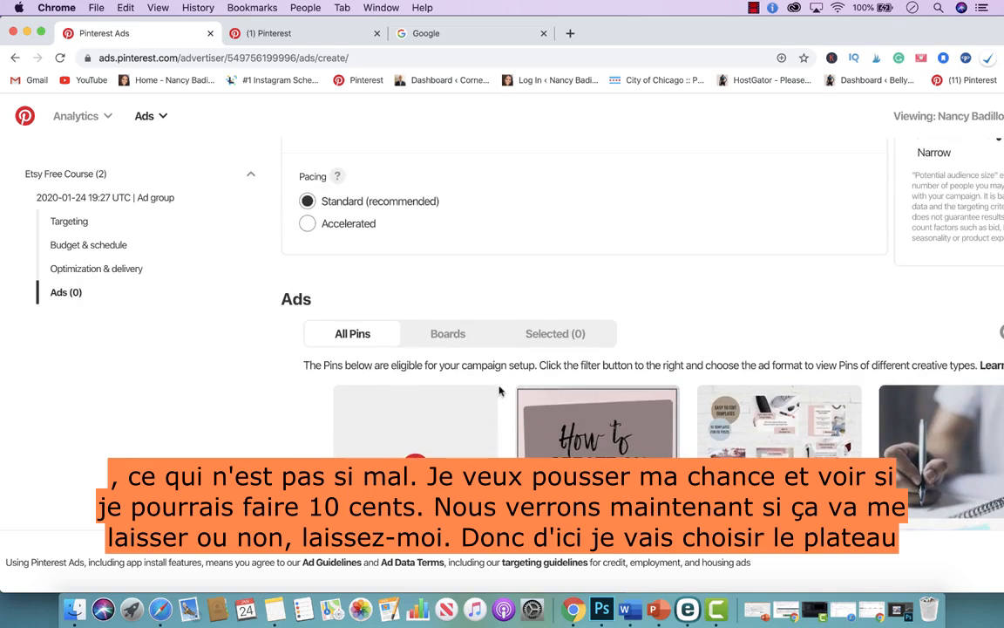
click(450, 336)
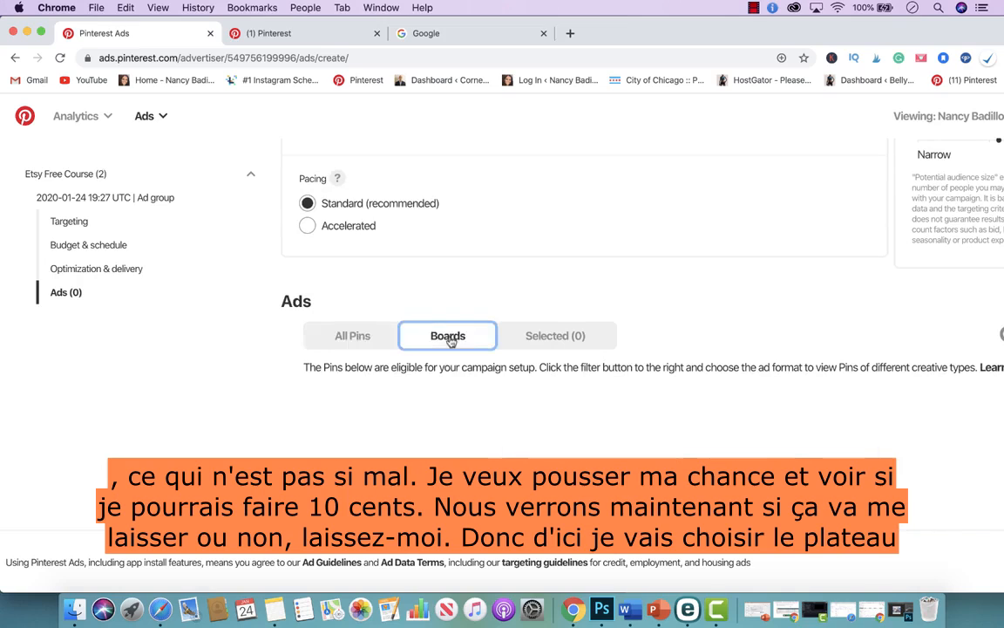
scroll(519, 347, down, 5)
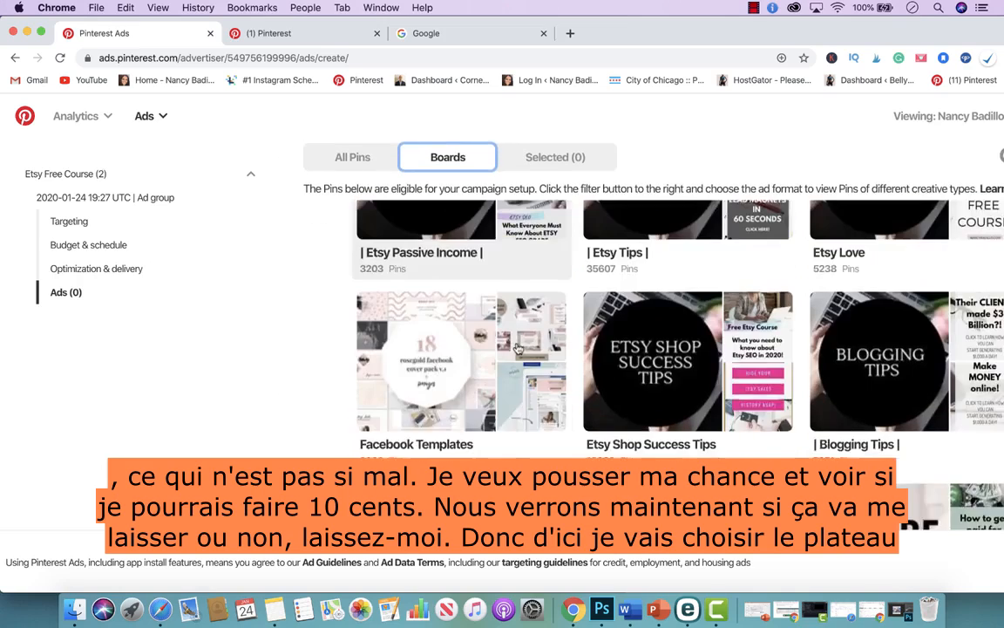
scroll(518, 349, up, 2)
scroll(519, 347, up, 1)
scroll(623, 392, down, 3)
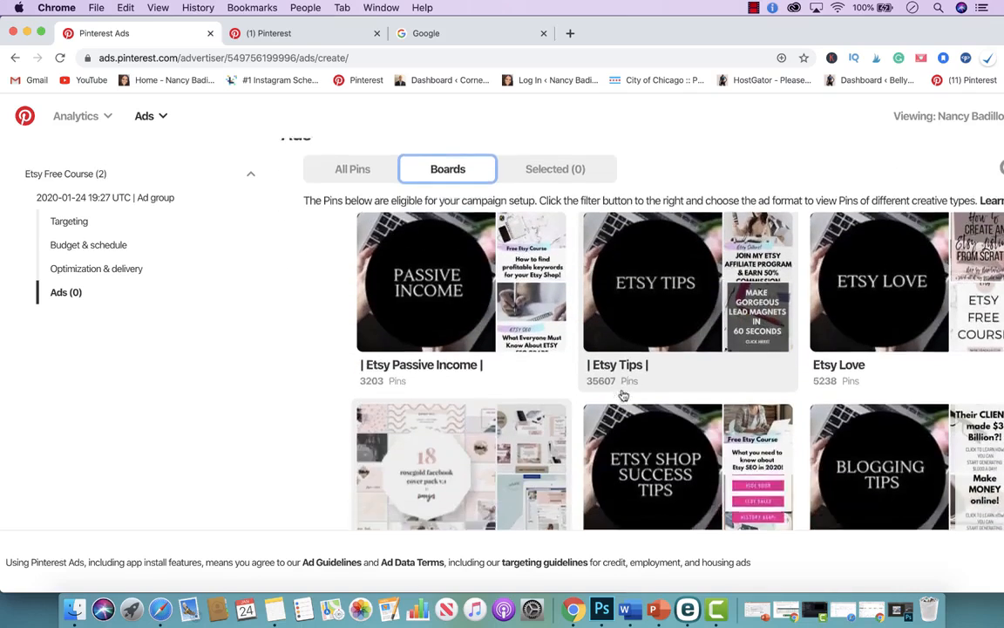
scroll(623, 395, up, 3)
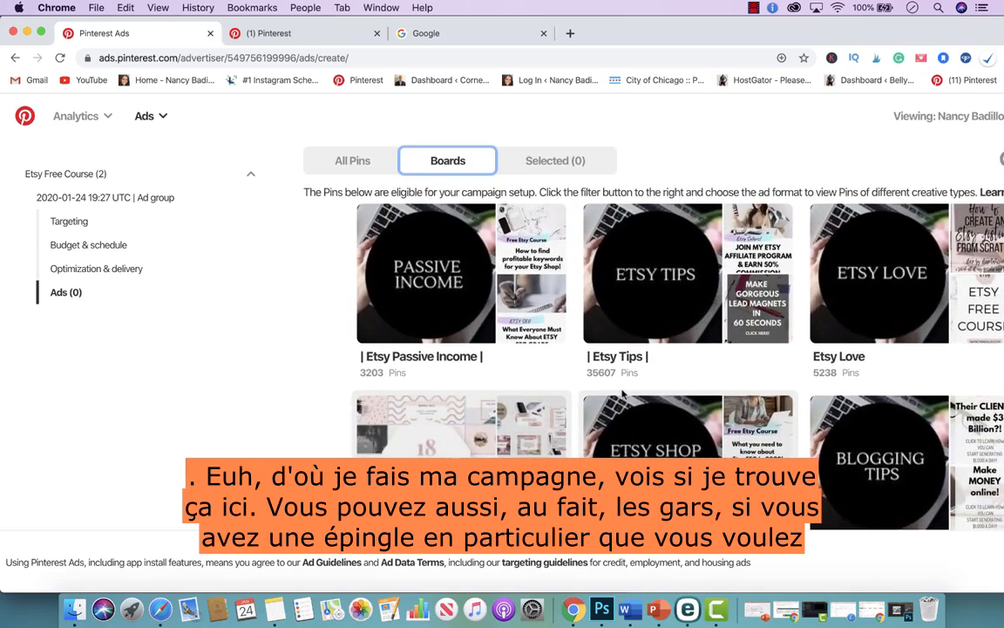
scroll(623, 395, up, 1)
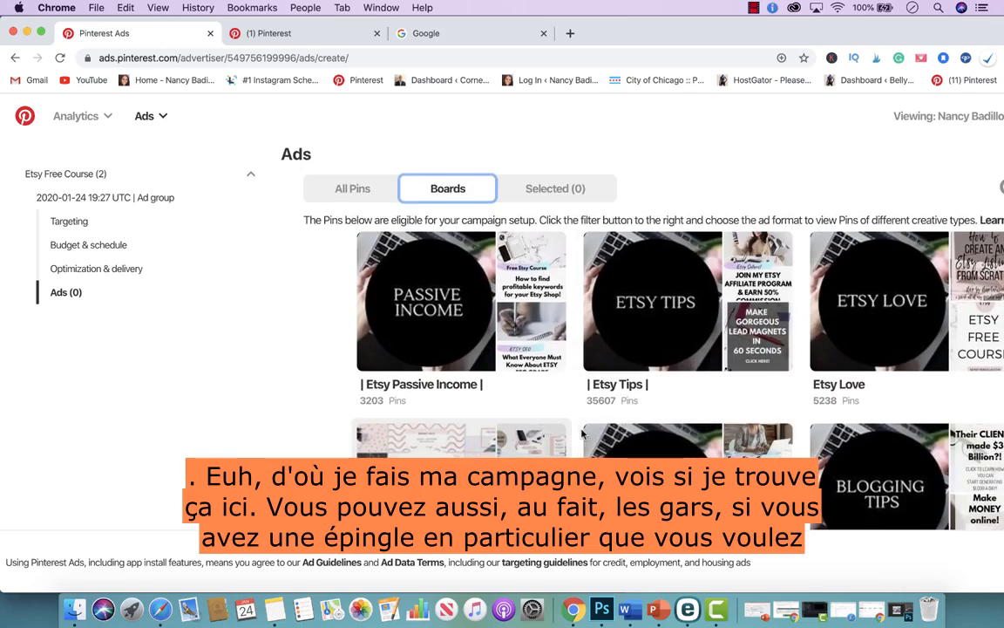
scroll(582, 433, down, 10)
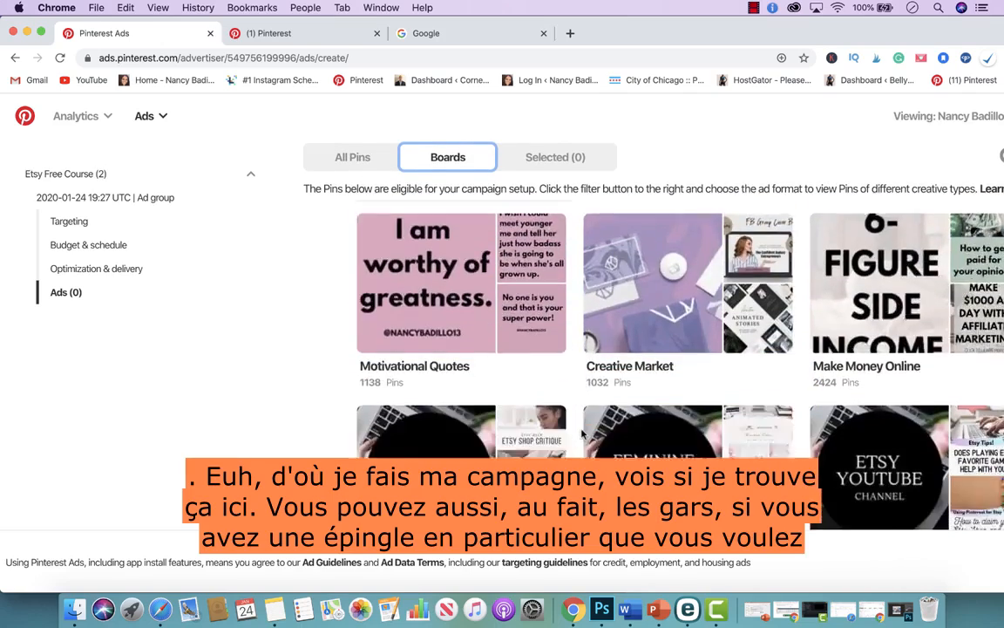
scroll(583, 433, down, 5)
scroll(582, 434, up, 3)
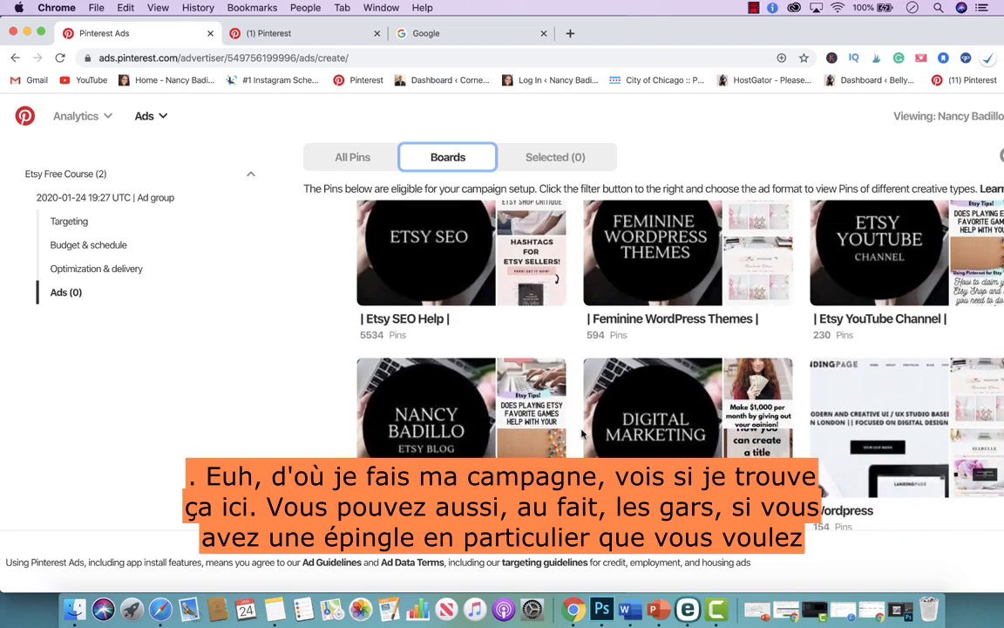
scroll(582, 434, down, 2)
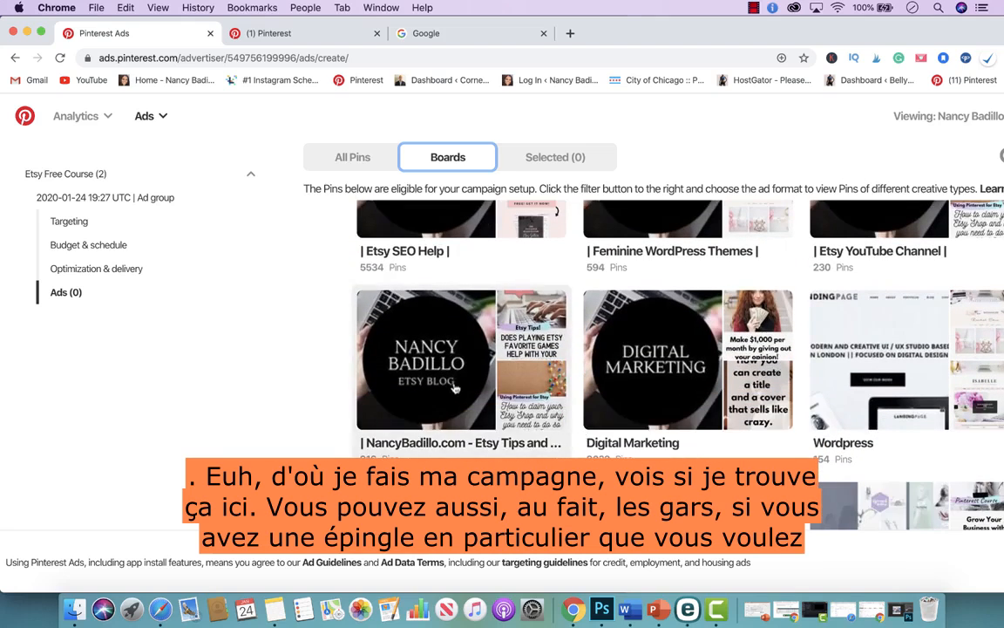
Open the "Etsy Tips and Tricks!" board and look through its Pins for the free Etsy course ad.
click(408, 349)
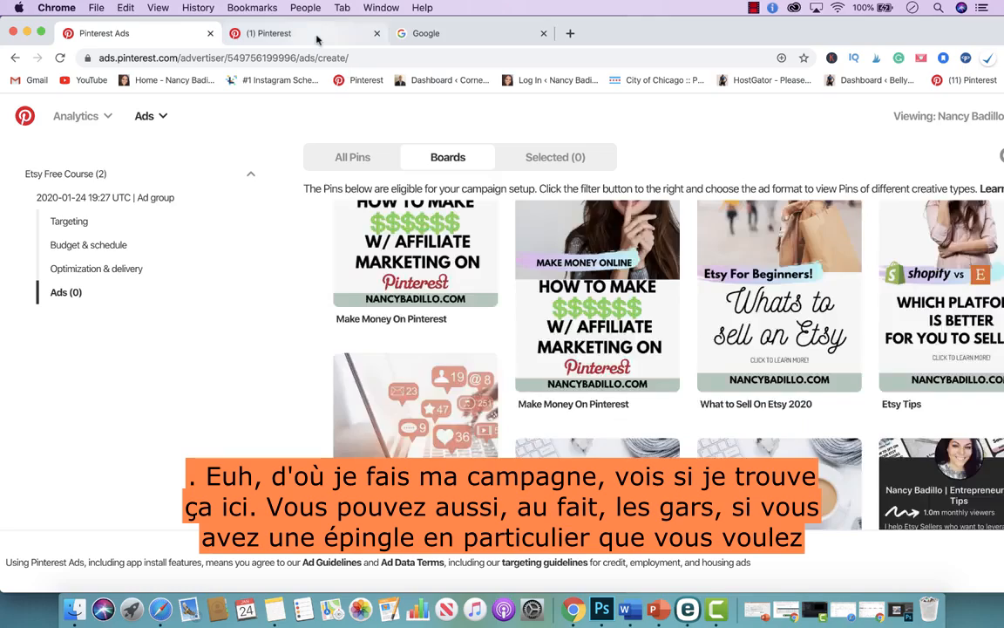
scroll(486, 323, up, 8)
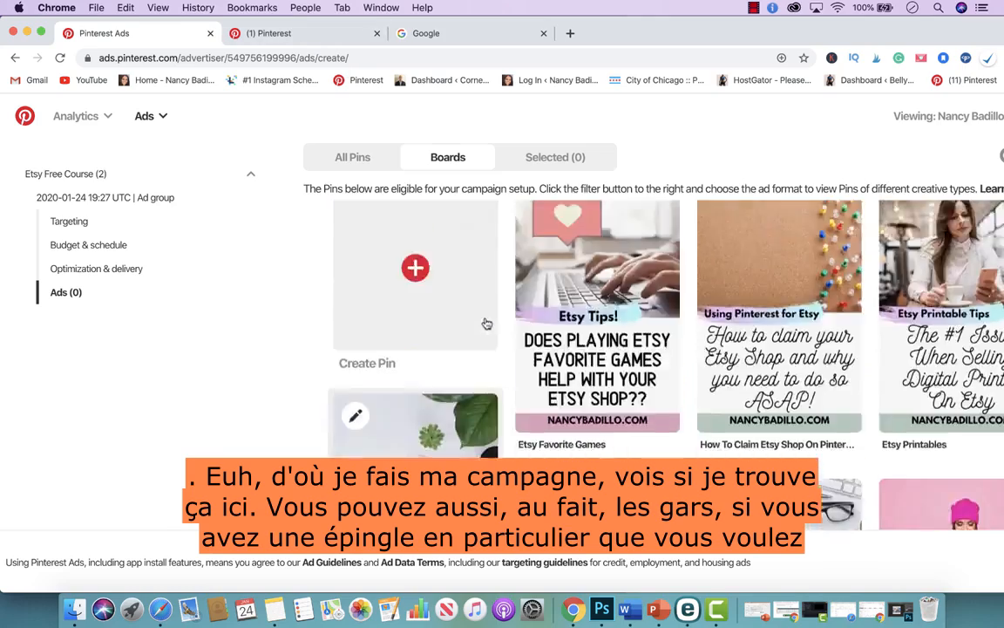
scroll(486, 323, up, 3)
scroll(487, 321, down, 3)
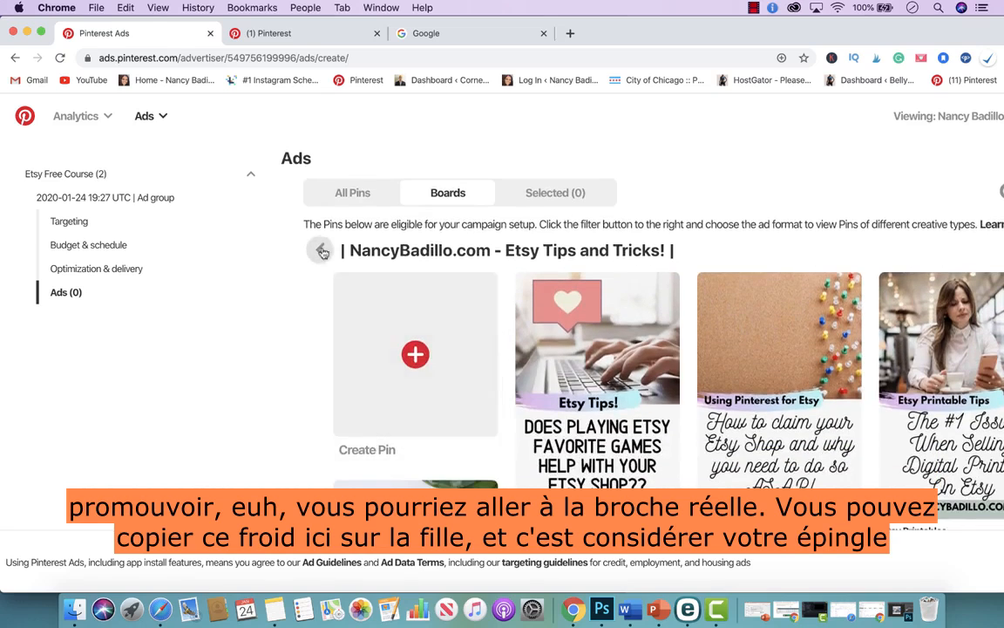
click(321, 250)
scroll(466, 436, down, 1)
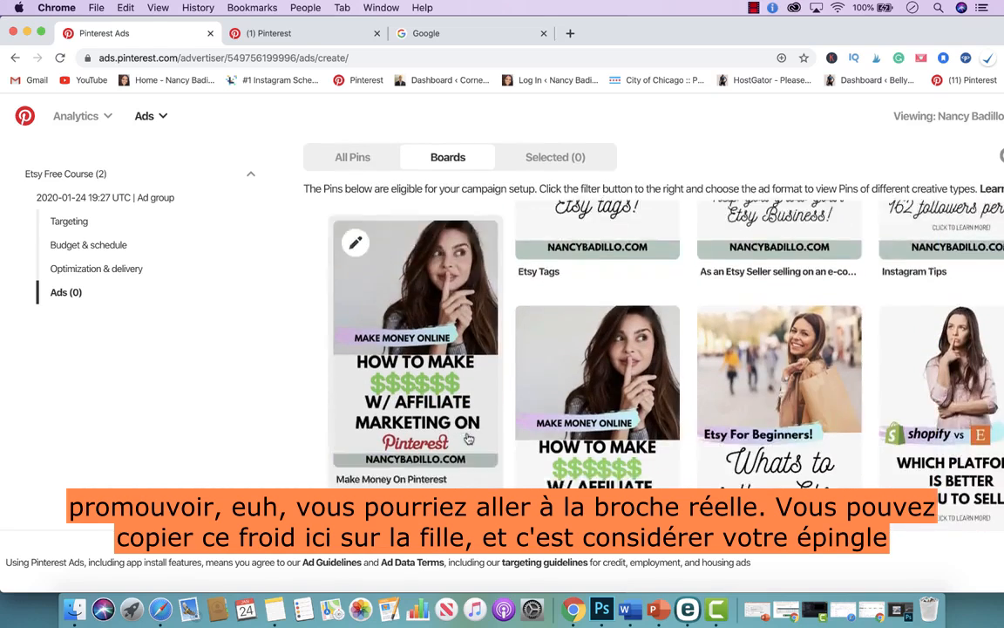
Copy the Pin ID from the Etsy Printable Course Pin's URL and search the campaign's eligible Pins for it.
click(285, 35)
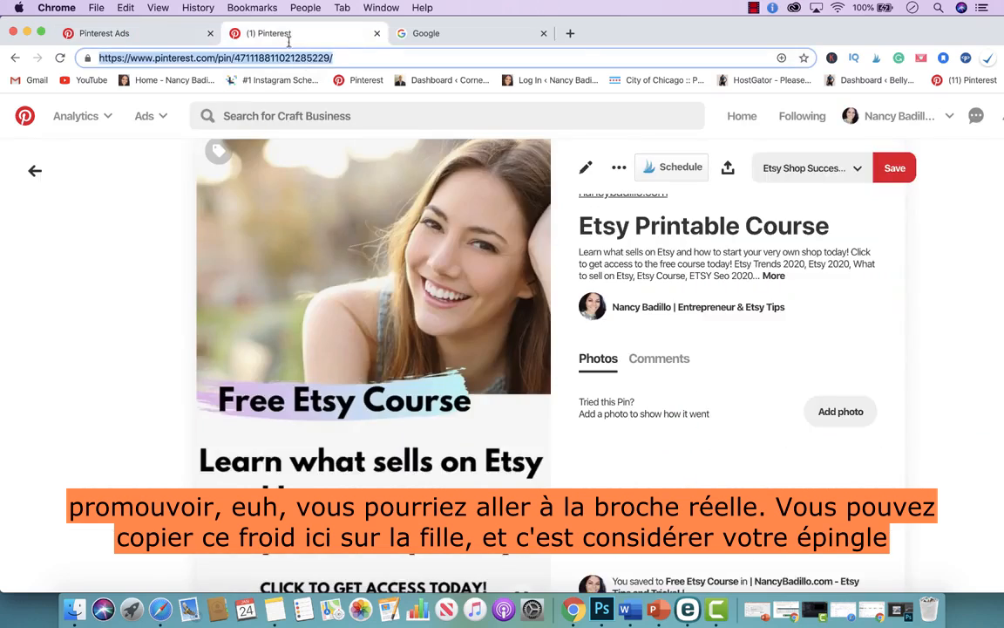
click(339, 59)
drag(333, 59, 235, 58)
key(super+c)
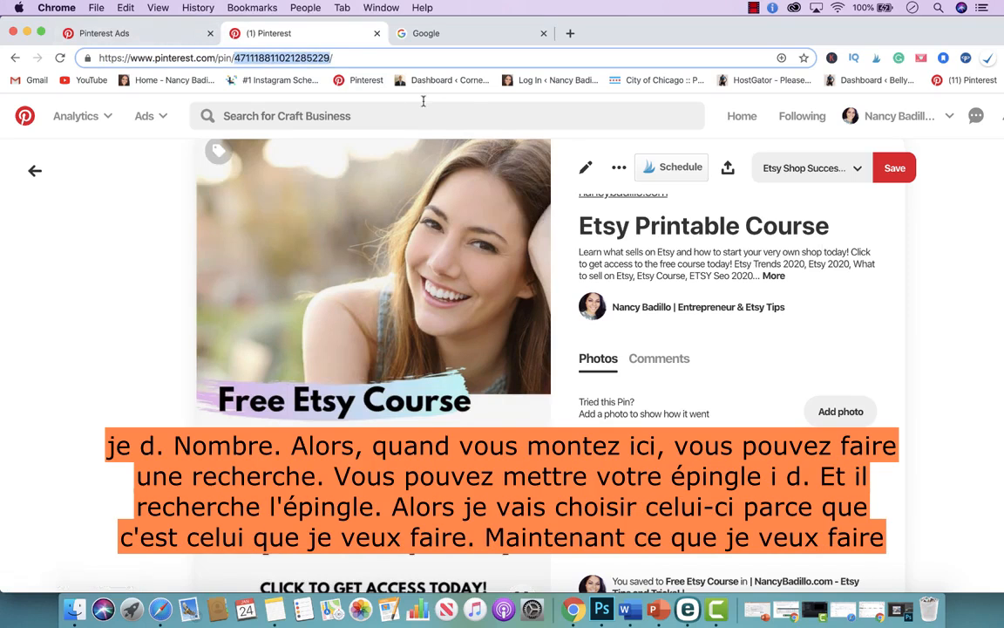
click(171, 35)
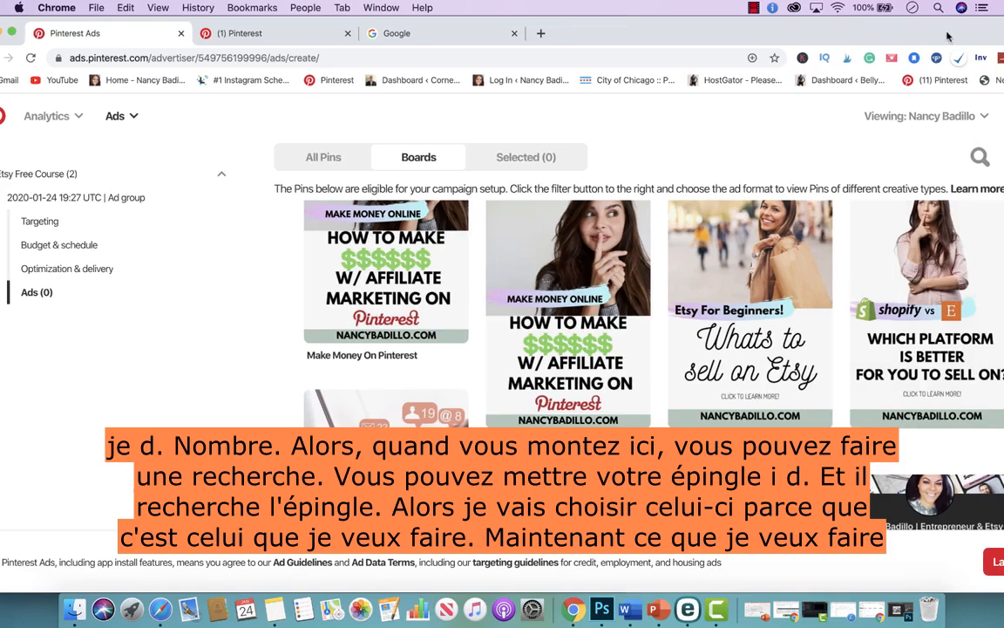
click(980, 157)
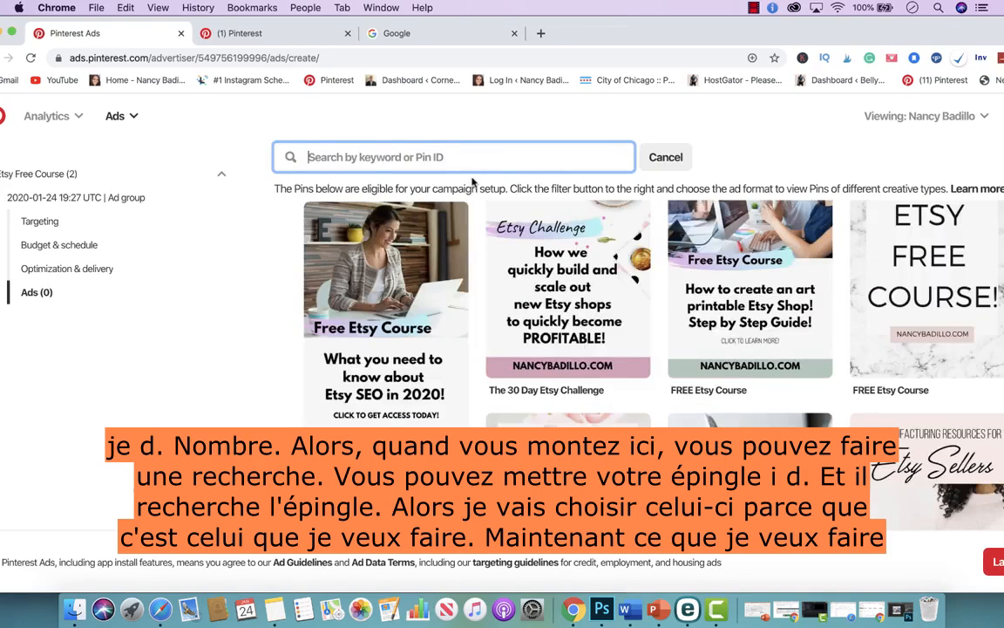
key(super+v)
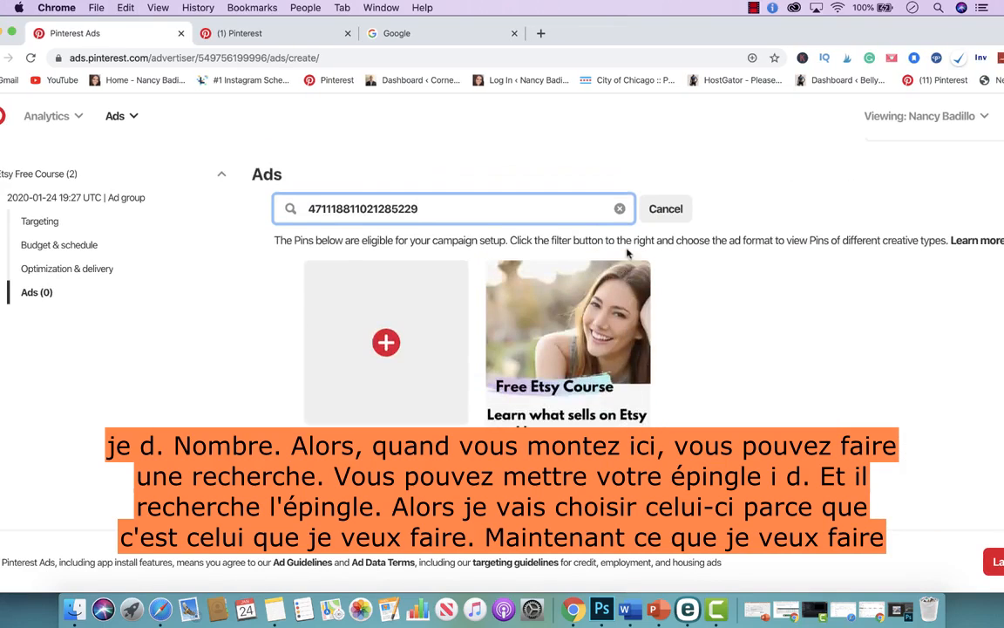
Select the Etsy Printable Course Pin for the ad, open it for editing and copy its website link.
click(593, 322)
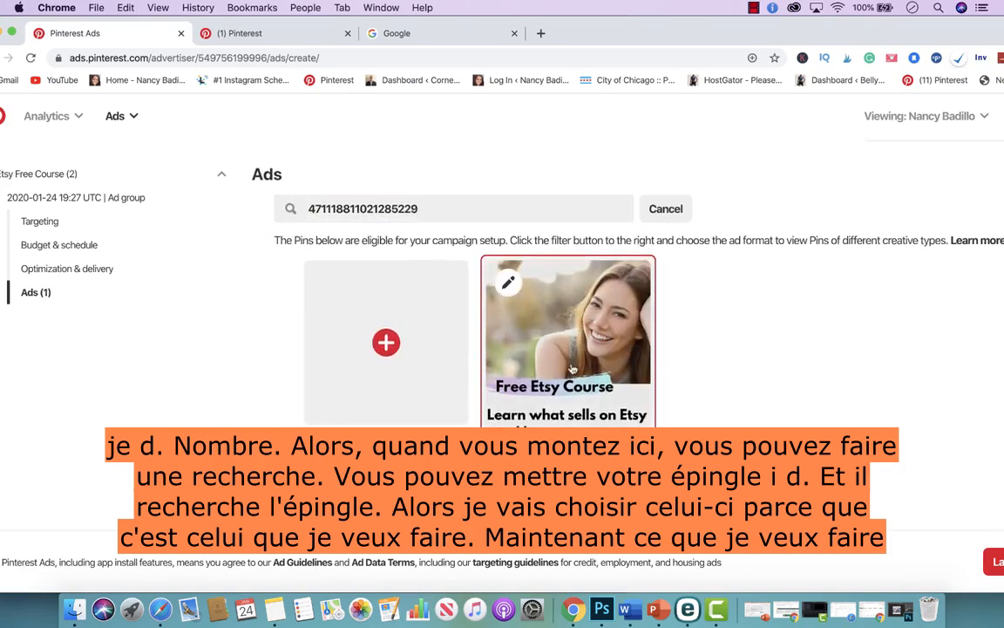
scroll(509, 279, down, 2)
click(509, 211)
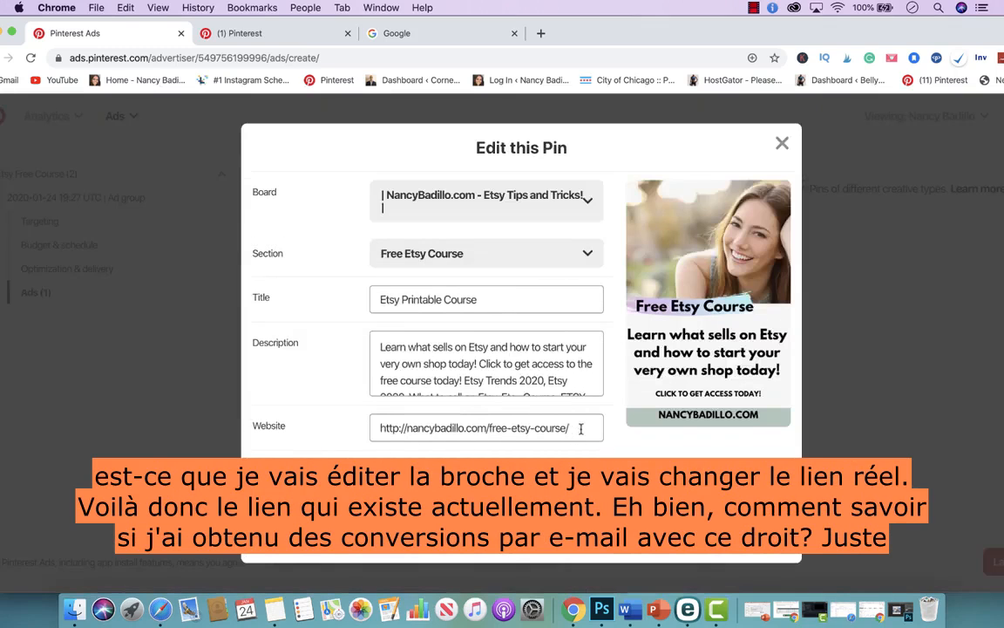
click(575, 429)
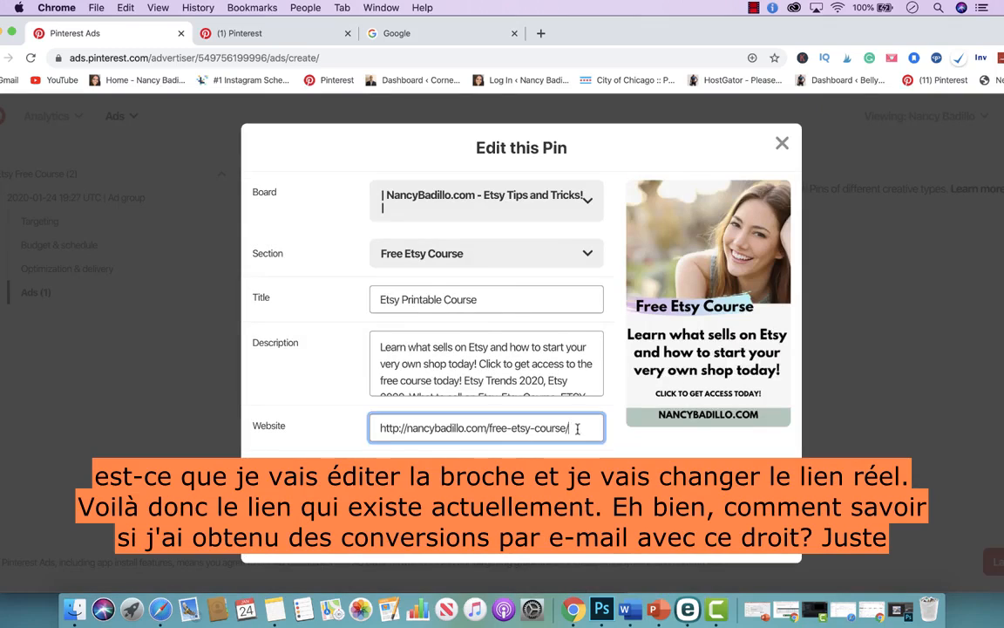
key(super+a)
key(super+c)
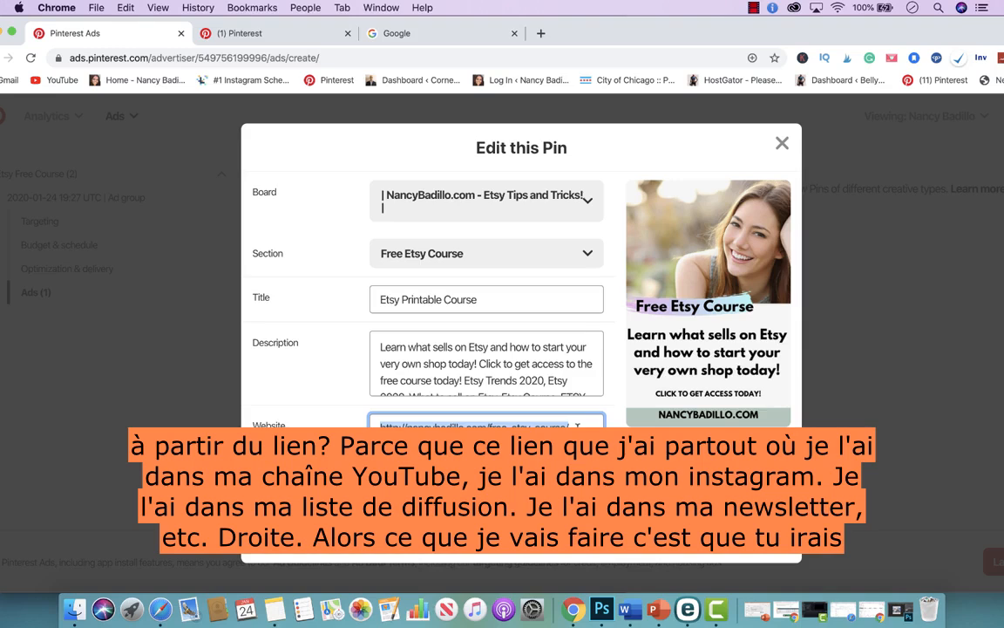
Search Google for "campaign builder url" and open the Google Analytics Campaign URL Builder.
click(375, 35)
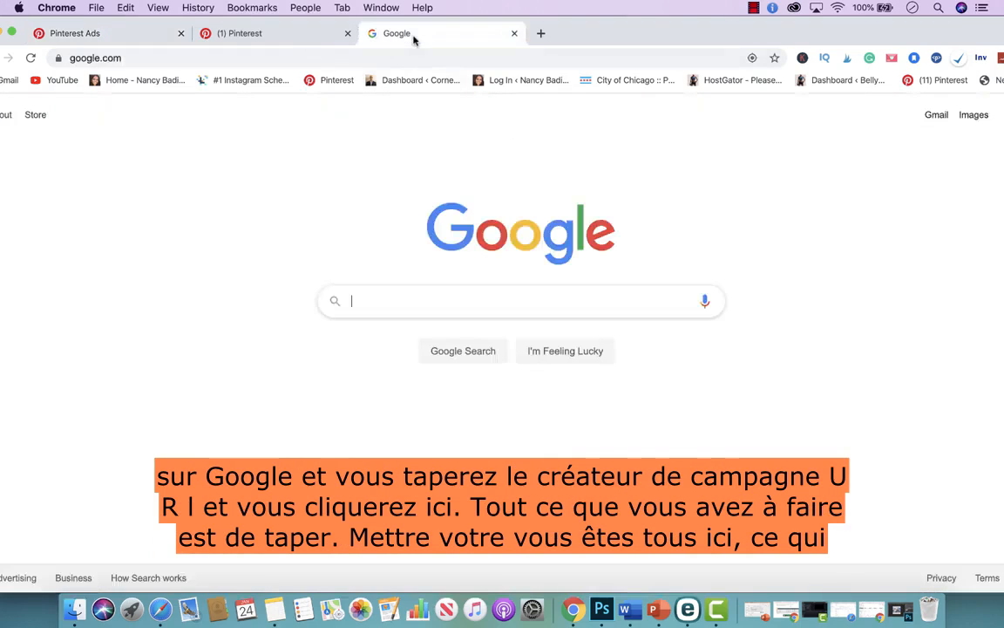
click(386, 305)
text(campa)
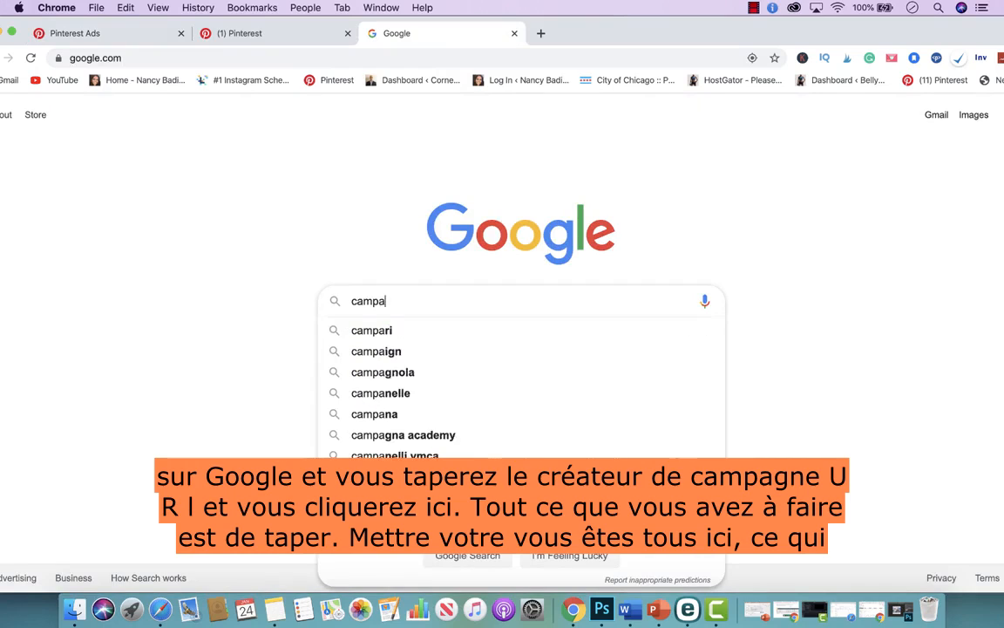
text(ign builder u)
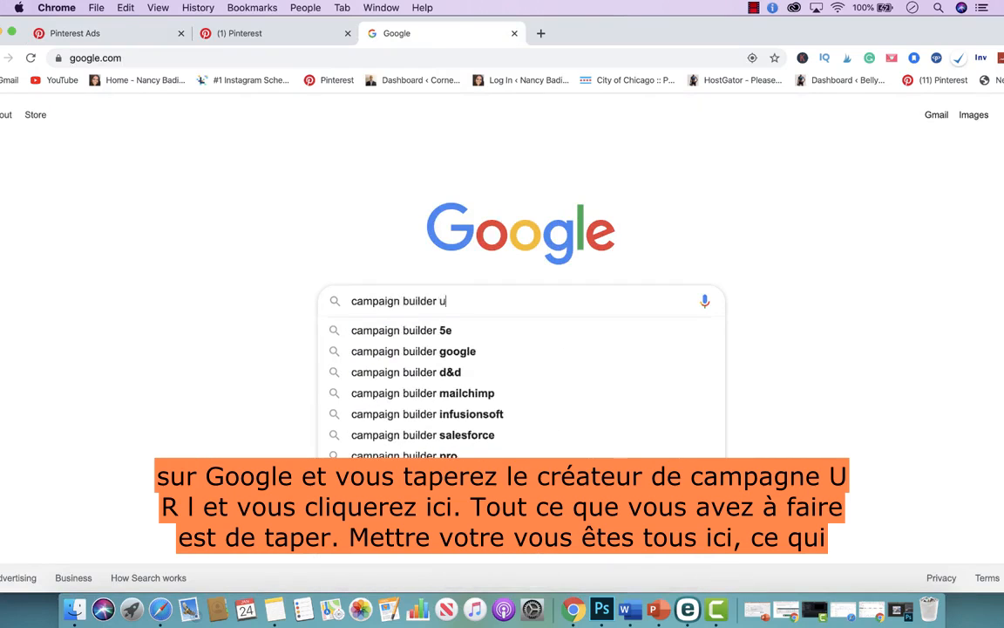
text(rl)
key(Return)
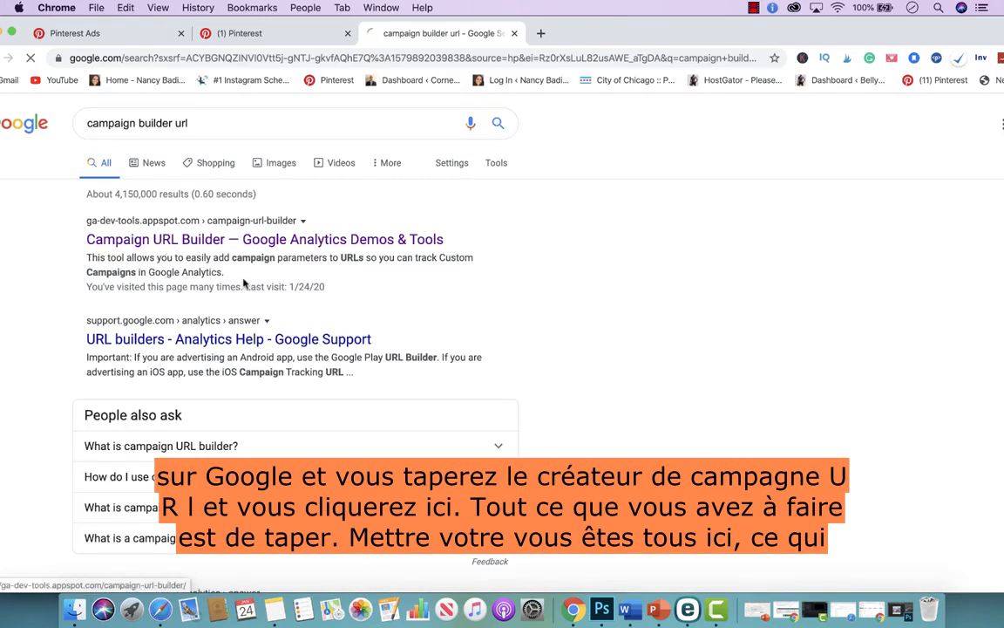
click(249, 239)
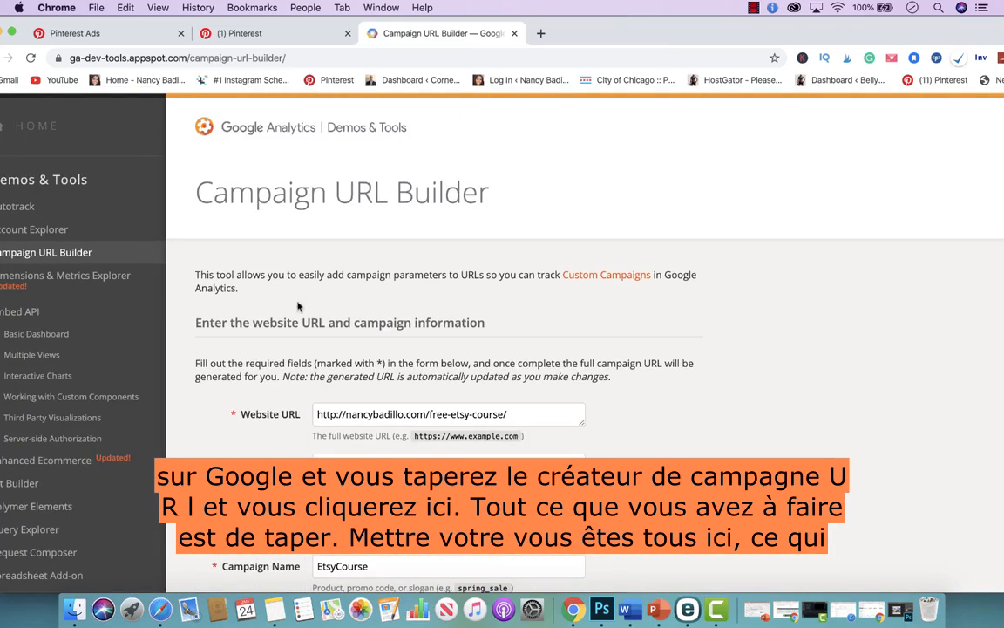
Replace the Campaign URL Builder's website URL with the copied free-etsy-course link.
click(575, 415)
key(super+a)
key(BackSpace)
key(super+v)
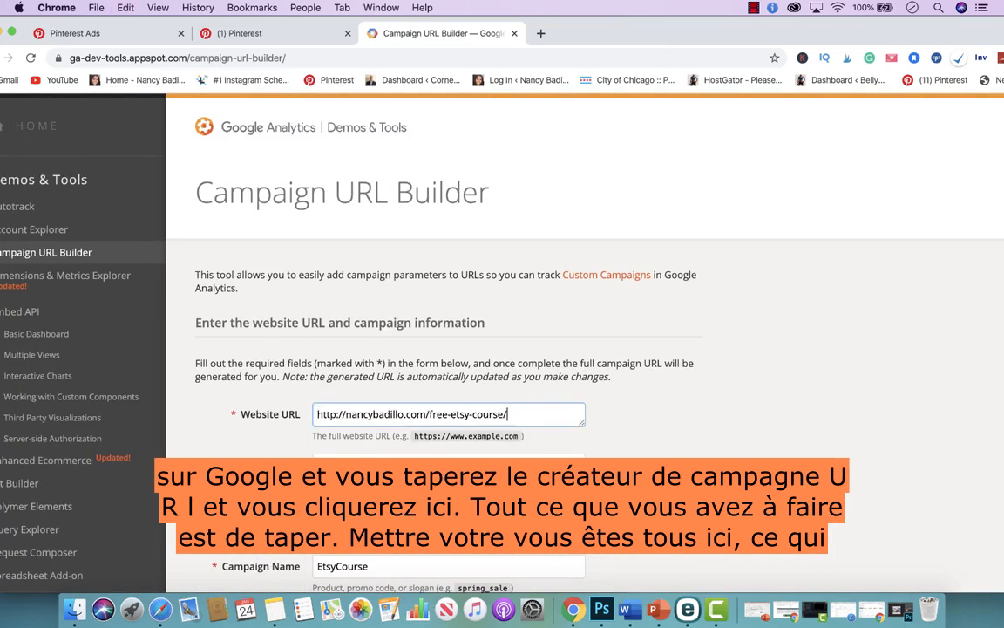
Set the campaign name to EtsyCourse2, keeping source Pinterest and medium CPC, and copy the generated campaign URL.
scroll(326, 322, down, 5)
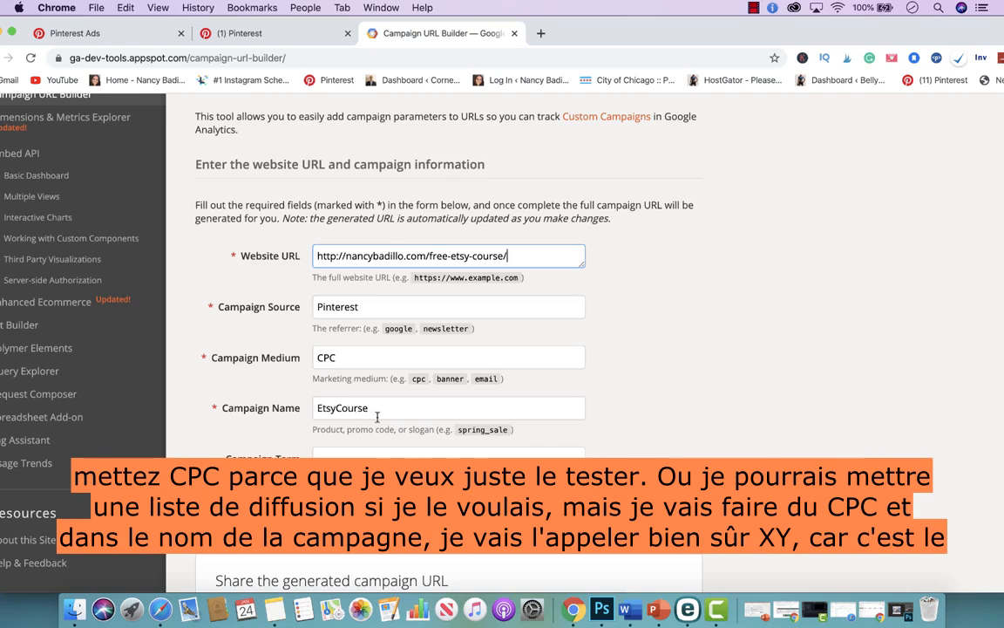
scroll(357, 339, down, 3)
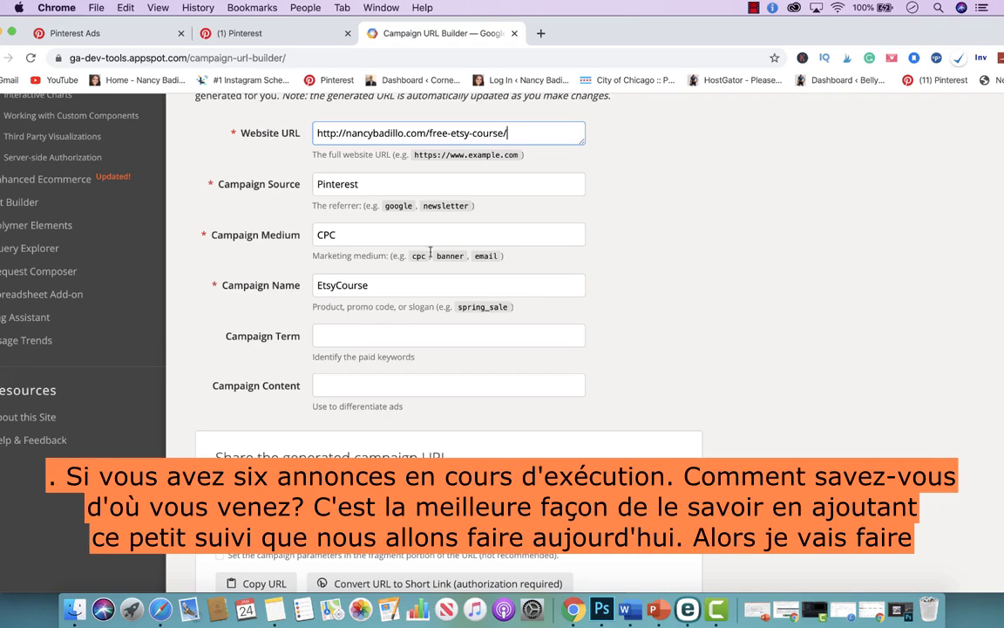
scroll(432, 300, down, 1)
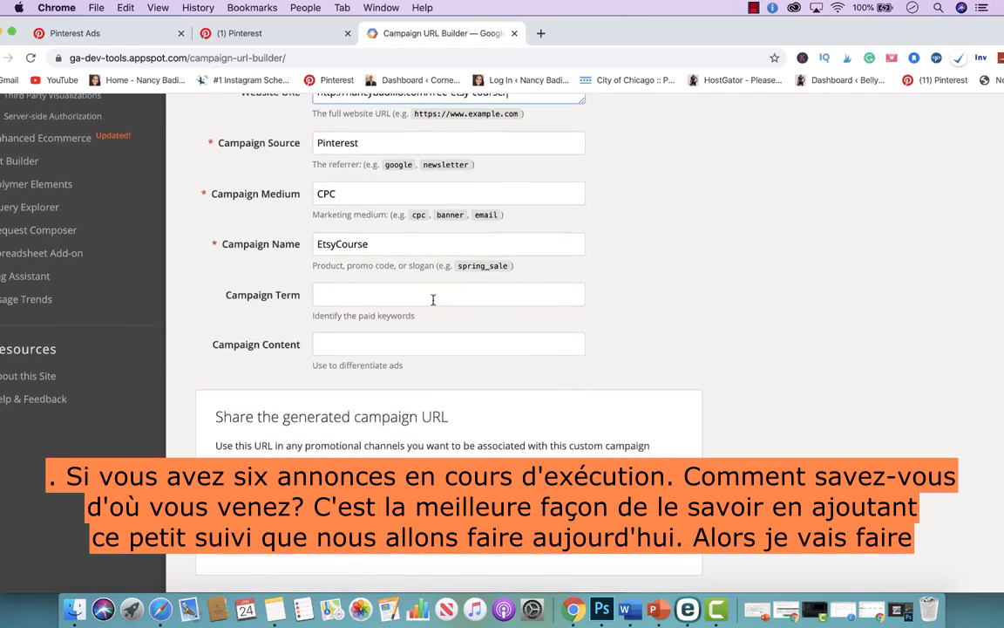
scroll(384, 246, up, 1)
click(374, 293)
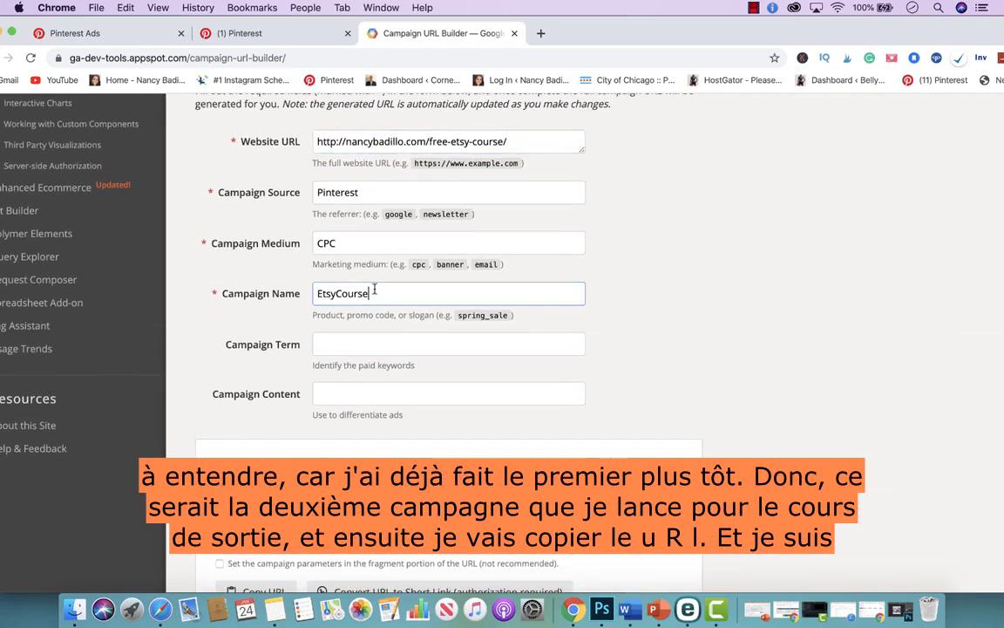
text(2)
scroll(383, 366, down, 3)
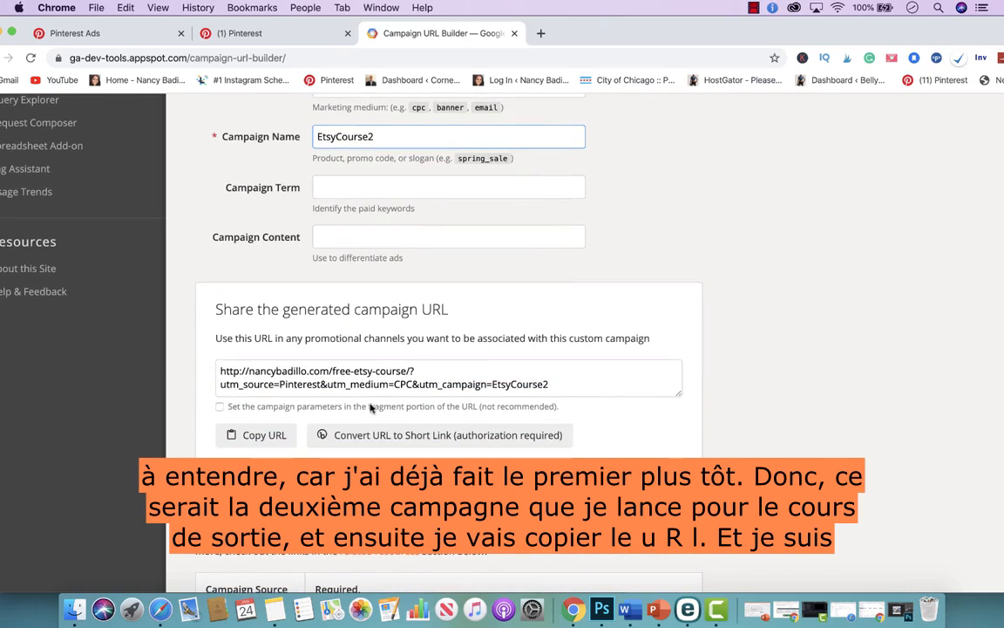
click(254, 435)
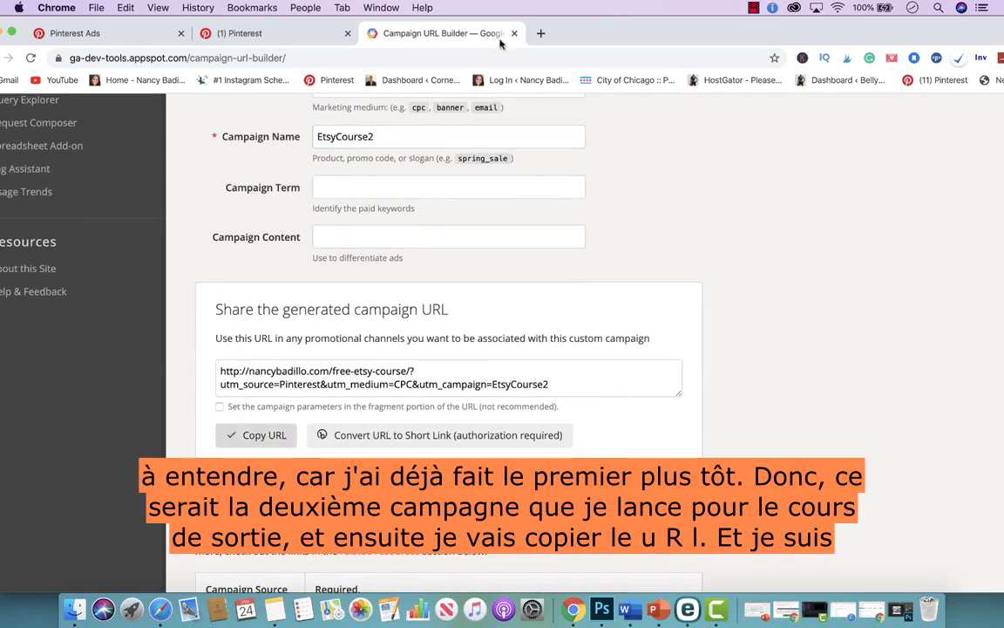
Back in Pinterest Ads, replace the Pin's website link with the copied tracking URL, save the Pin and launch the campaign.
click(247, 33)
scroll(610, 367, down, 3)
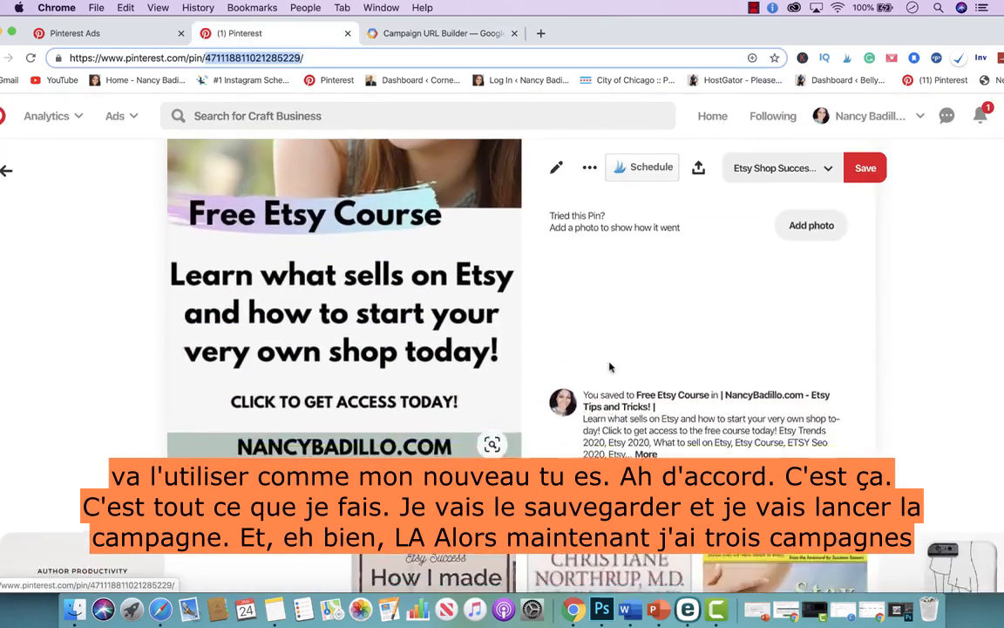
scroll(610, 367, down, 3)
click(109, 33)
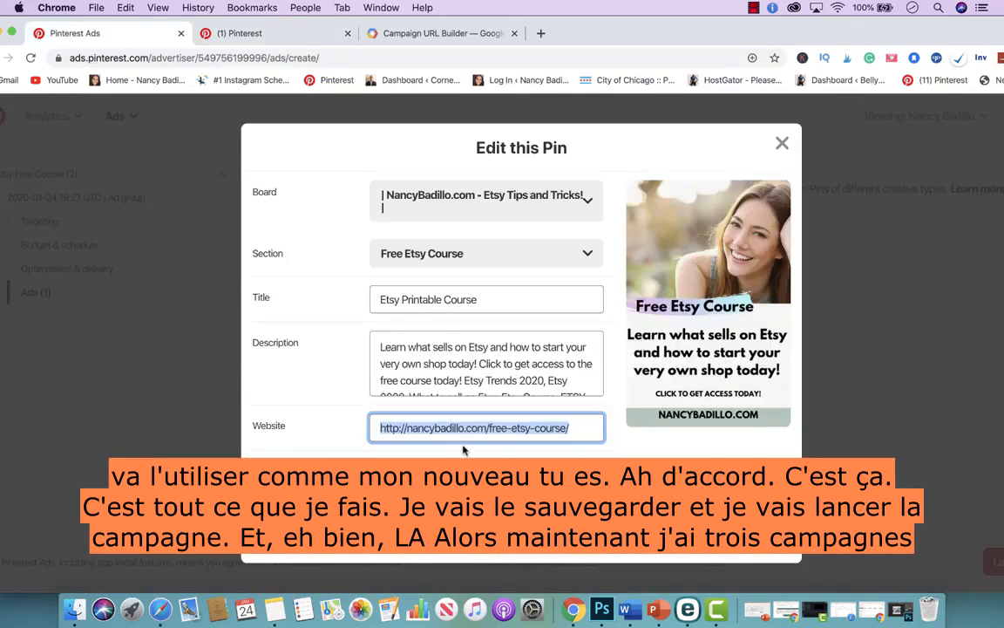
key(BackSpace)
key(super+v)
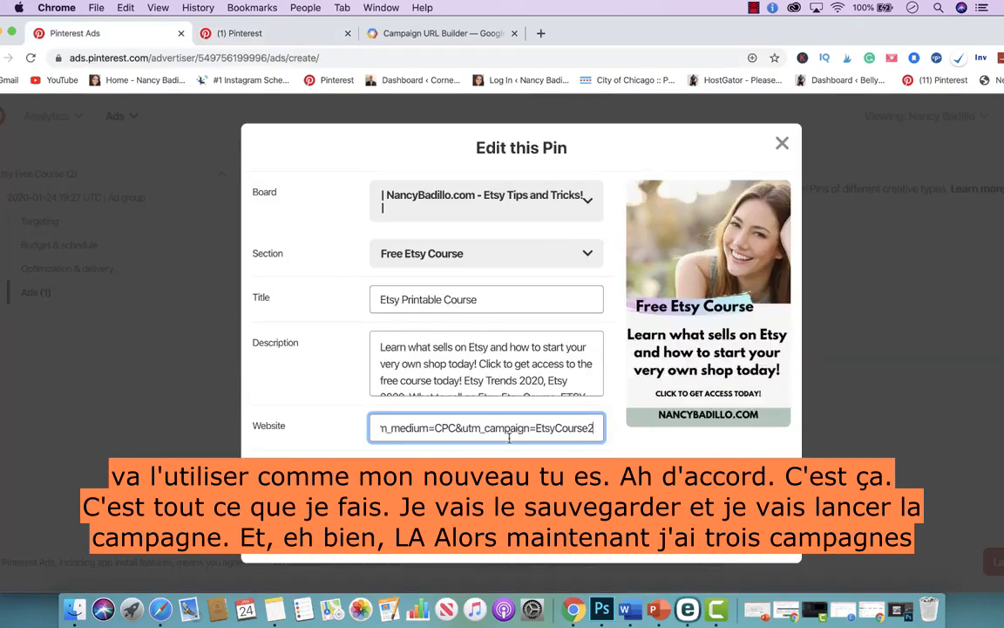
click(771, 541)
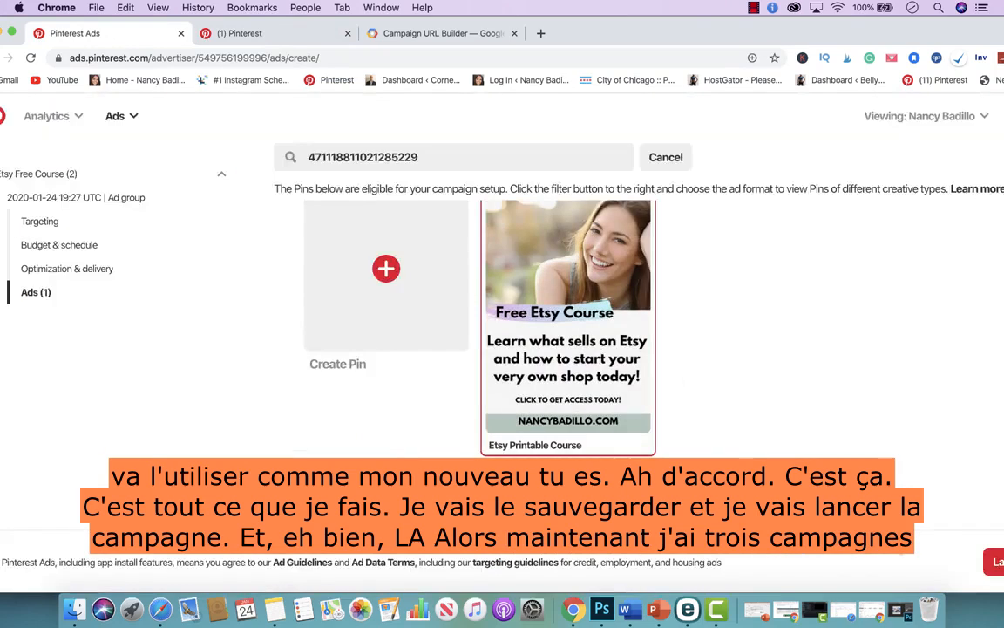
click(992, 562)
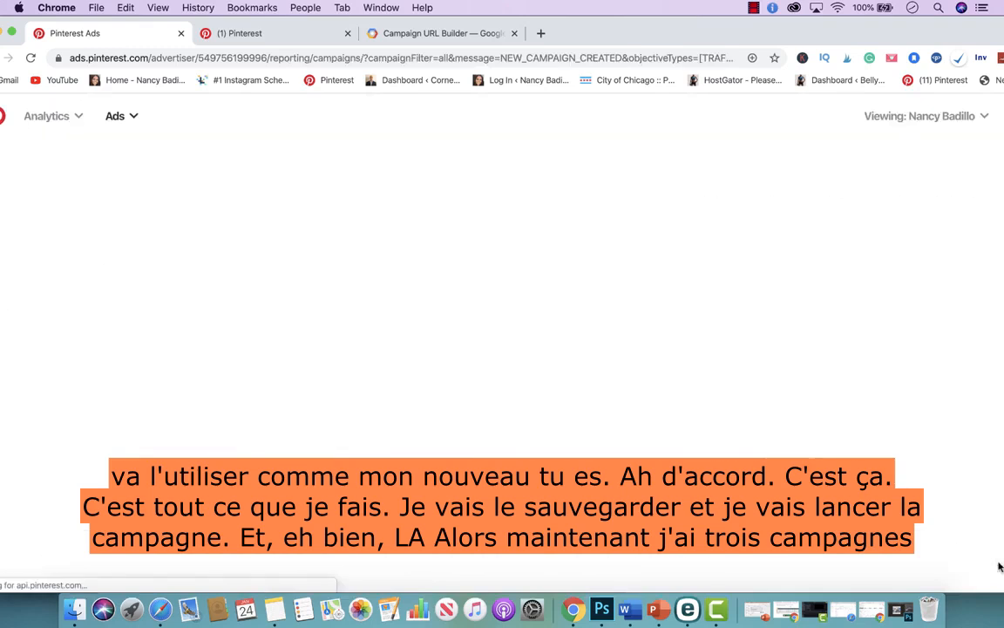
Review the status of the campaigns in the reporting table, including the individual ads.
scroll(873, 327, down, 4)
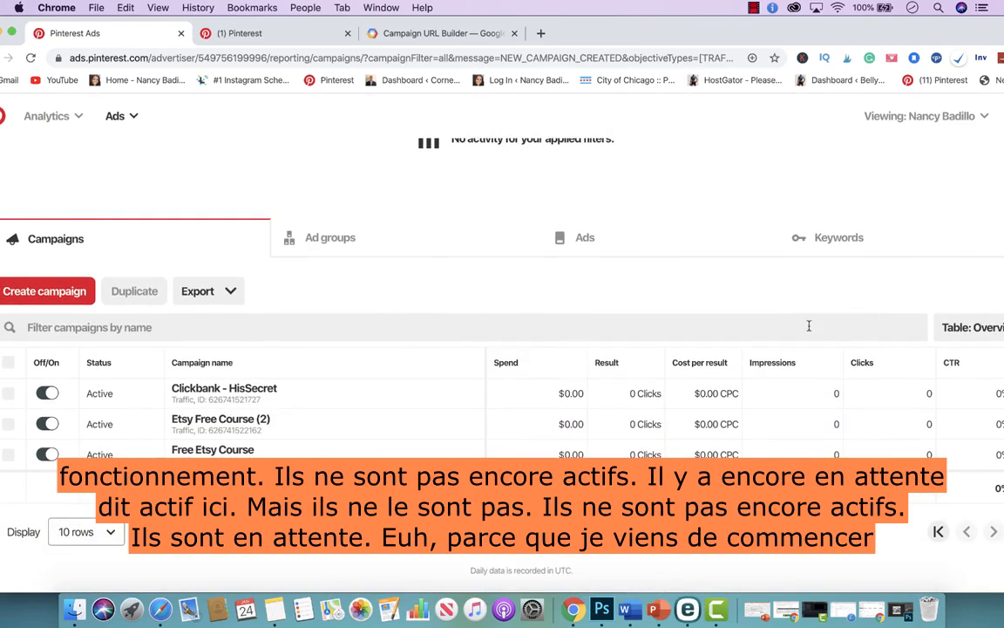
scroll(295, 321, up, 2)
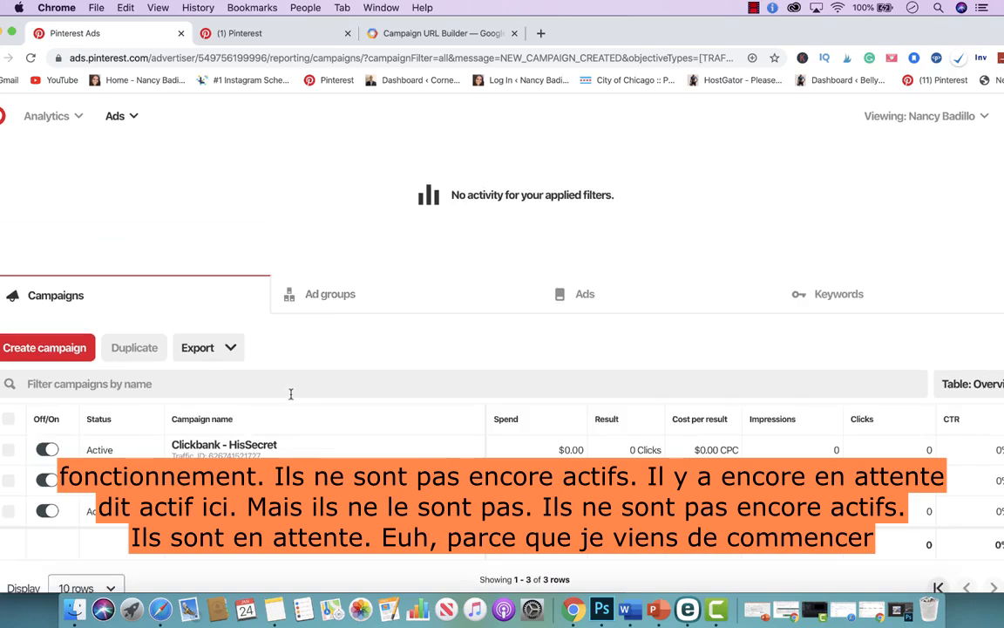
scroll(287, 392, down, 2)
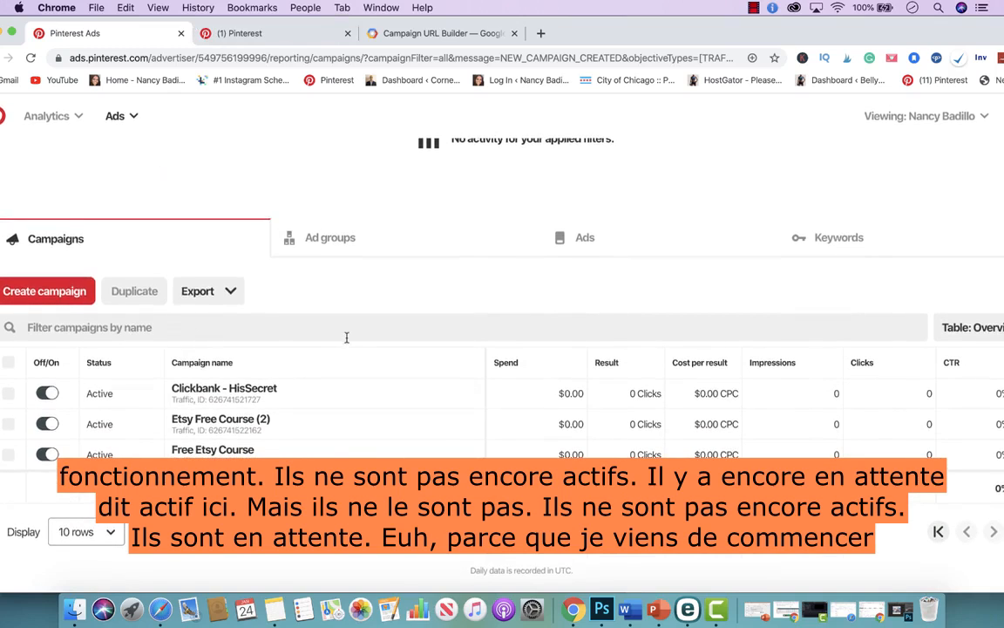
scroll(347, 338, up, 2)
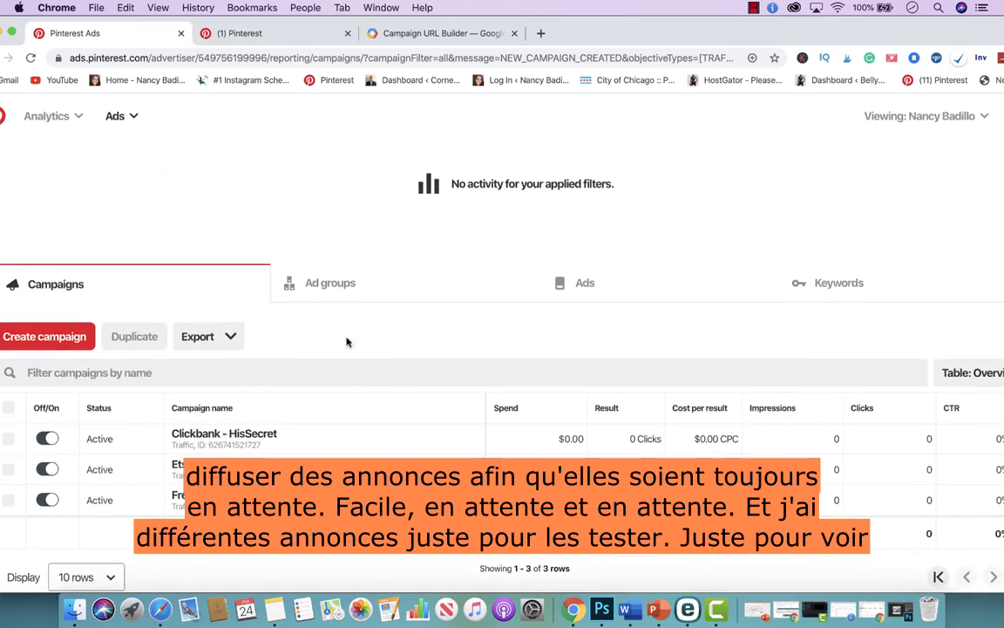
click(596, 294)
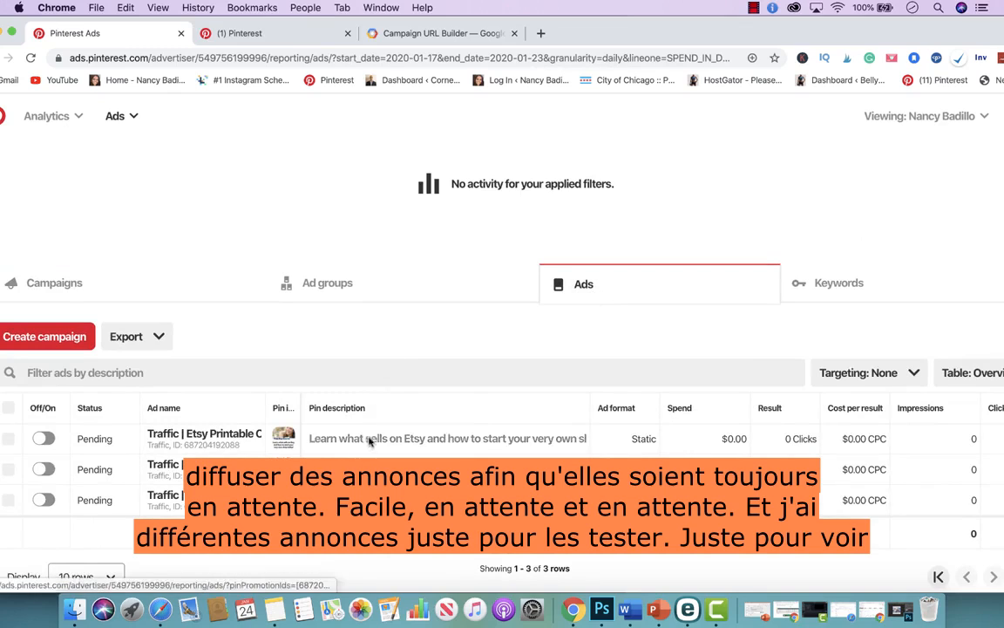
mouse_move(283, 469)
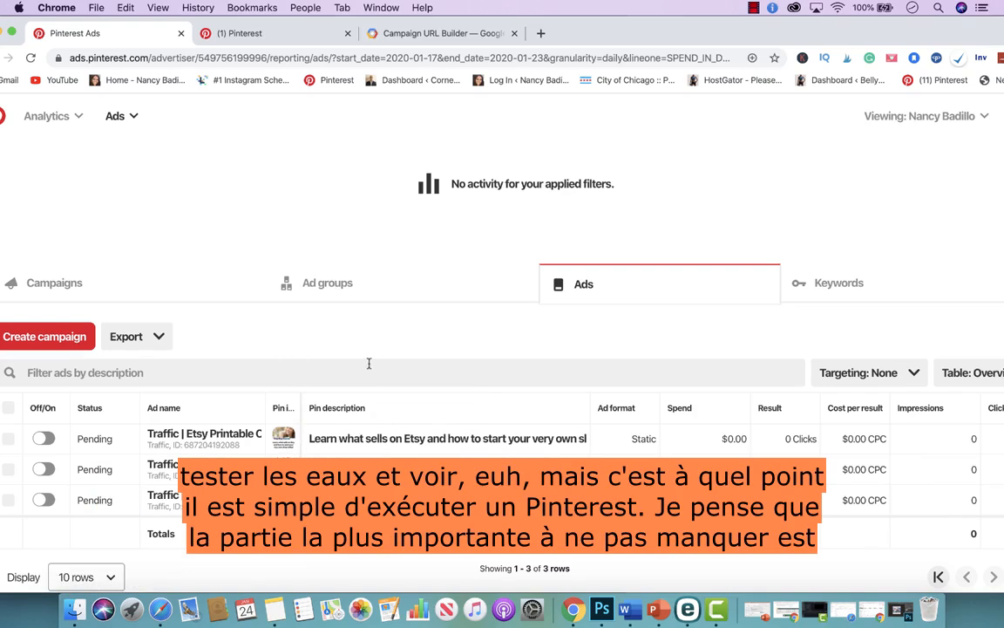
Open the account's own Pinterest profile page and show the Ads options, including Conversions.
click(245, 33)
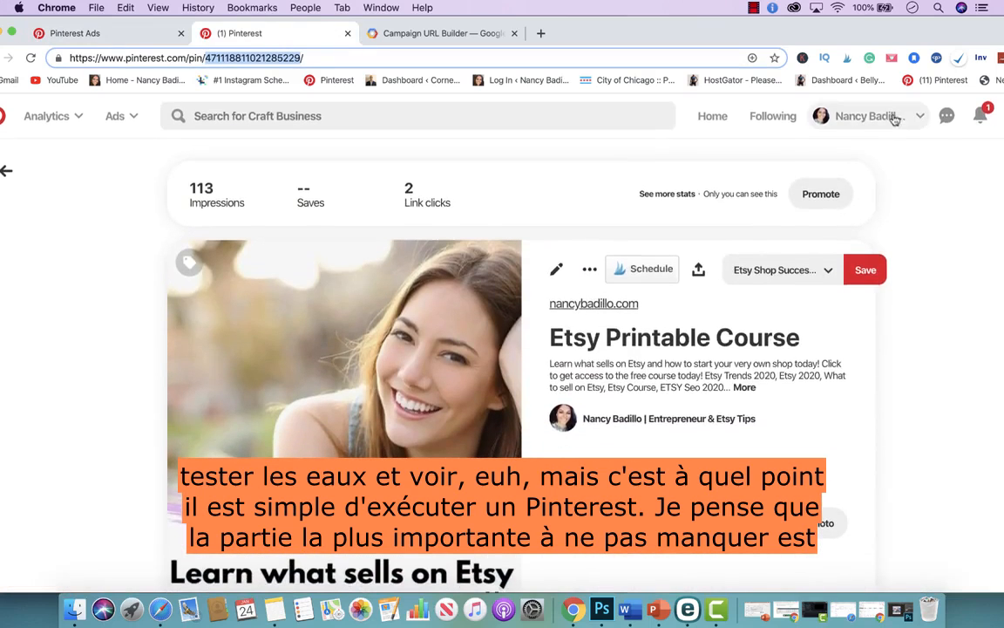
click(834, 116)
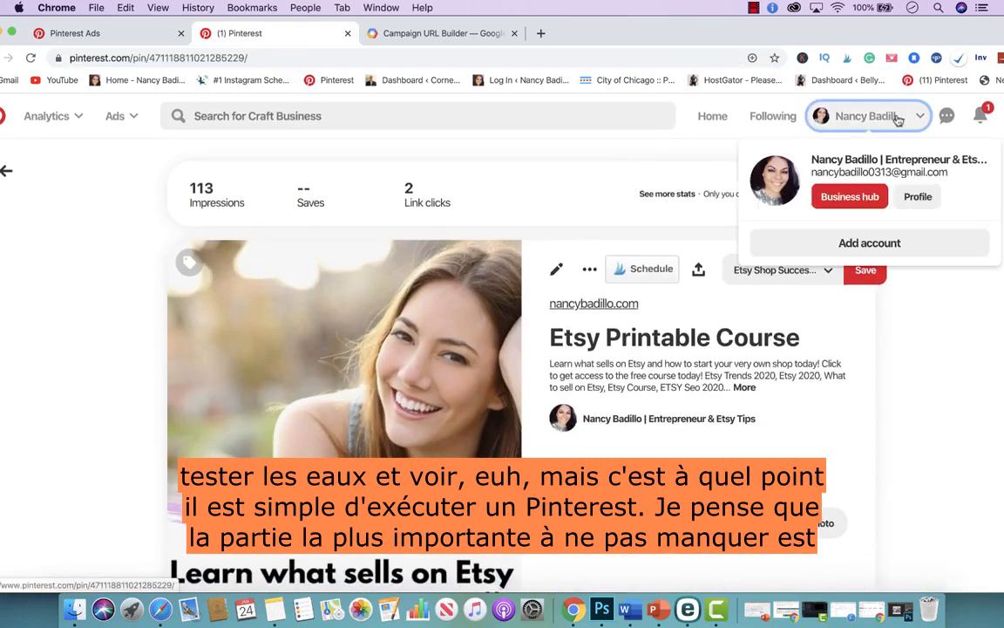
click(921, 197)
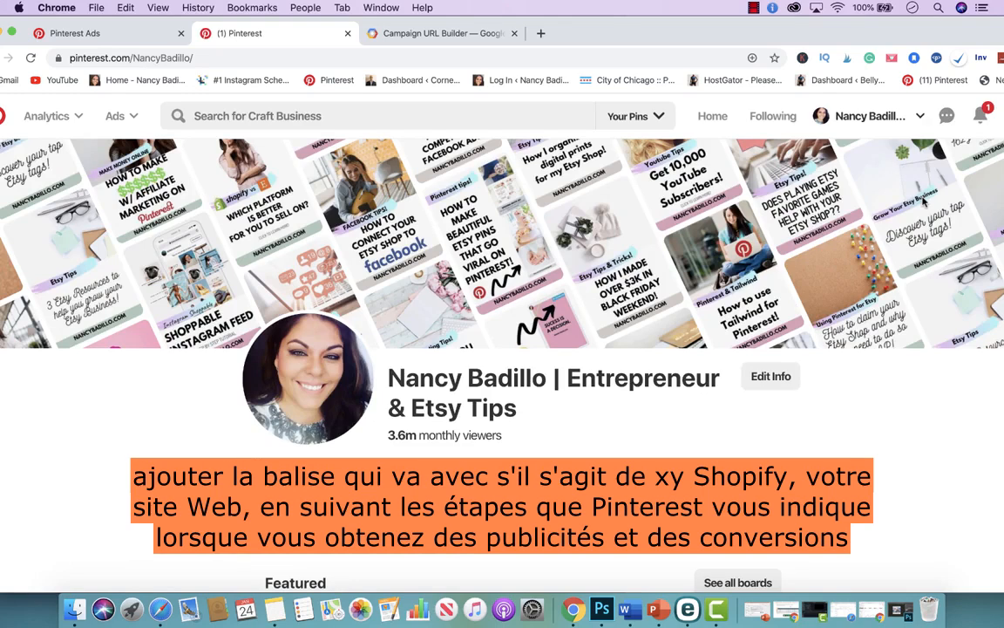
click(113, 116)
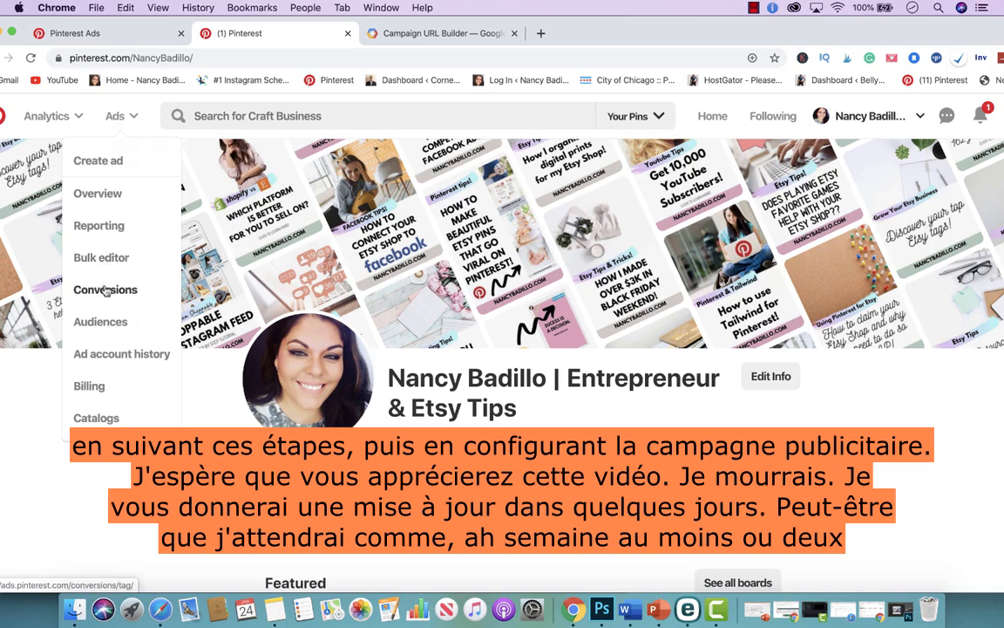